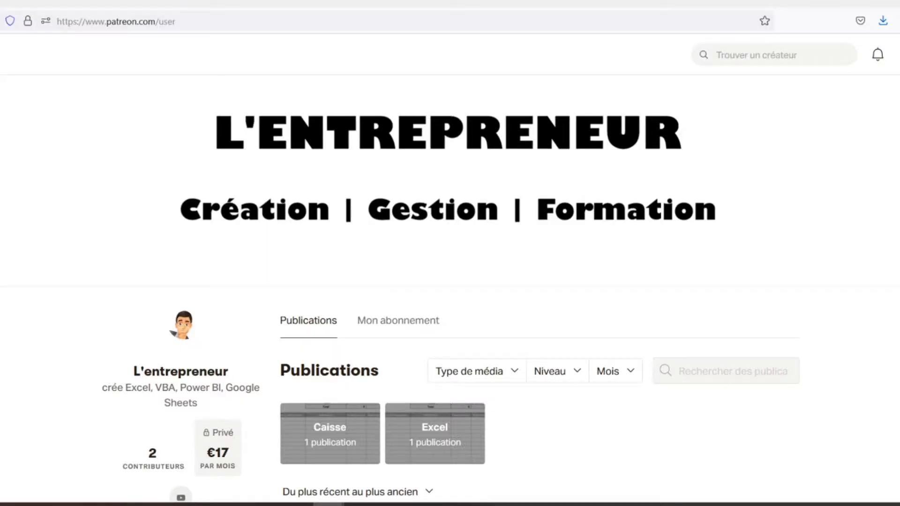
# Examine the creator's publications page, including the Feuilles de caisse post and its caisse.xlsx attachment.
pyautogui.scroll(-3, 450, 281)
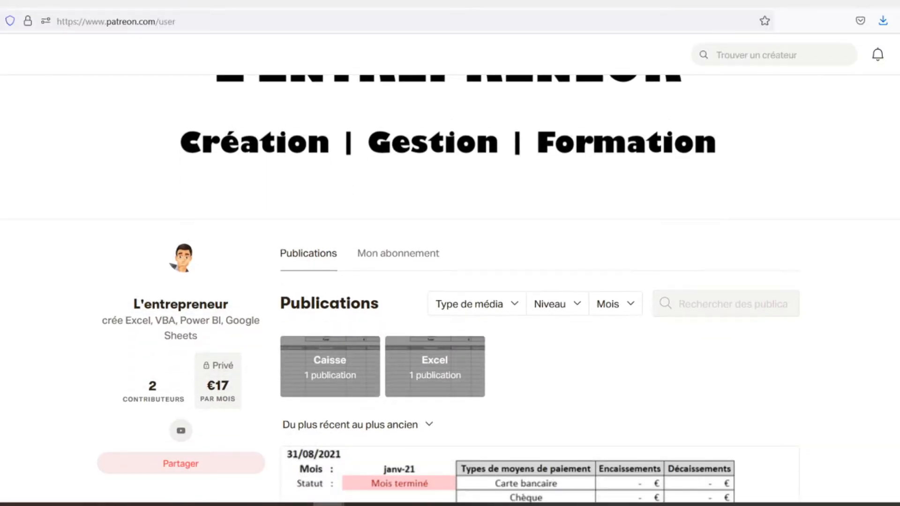
pyautogui.scroll(-3, 450, 282)
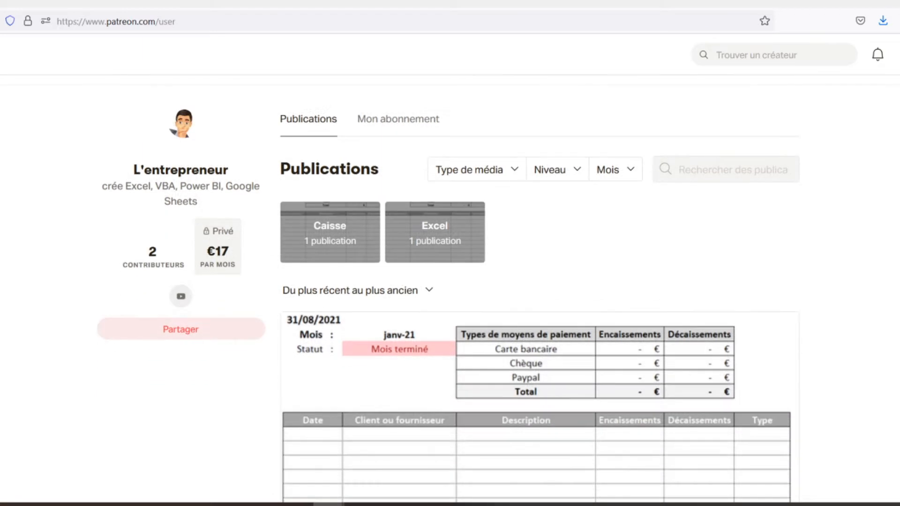
pyautogui.scroll(-2, 450, 281)
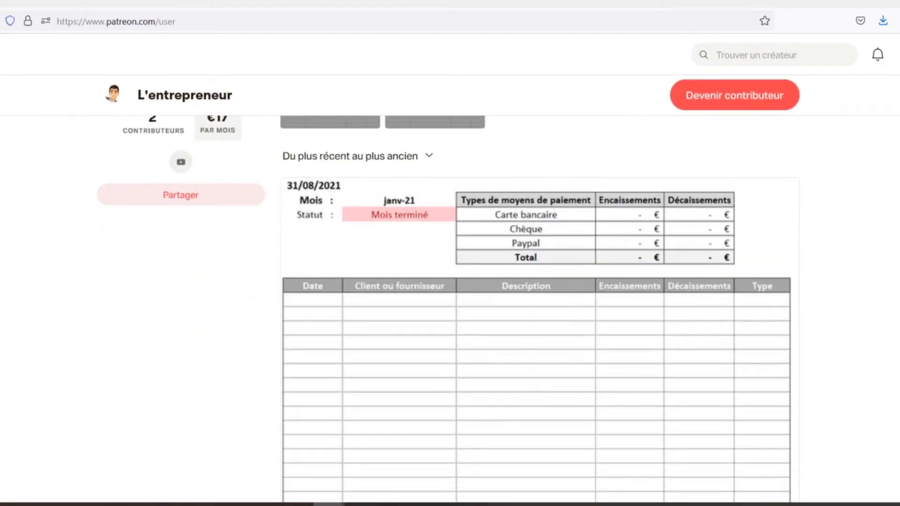
pyautogui.scroll(-2, 449, 281)
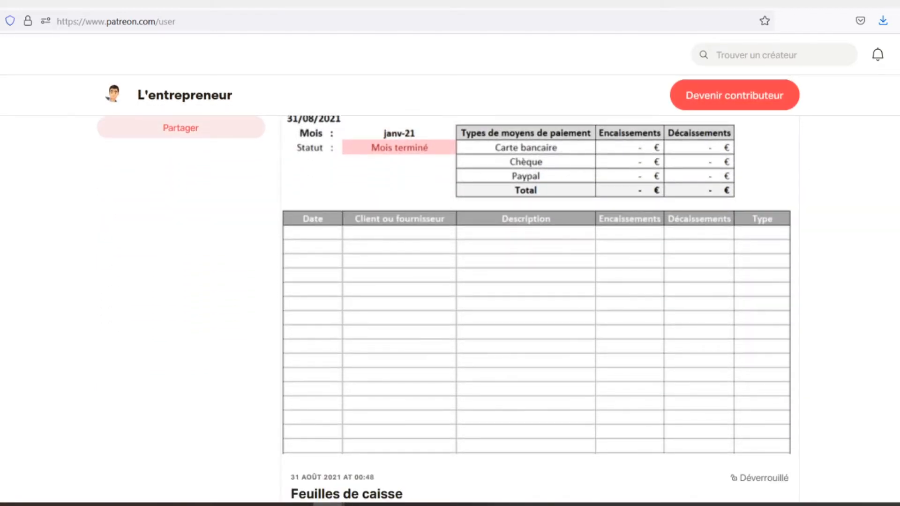
pyautogui.scroll(-2, 450, 281)
pyautogui.scroll(-2, 450, 281)
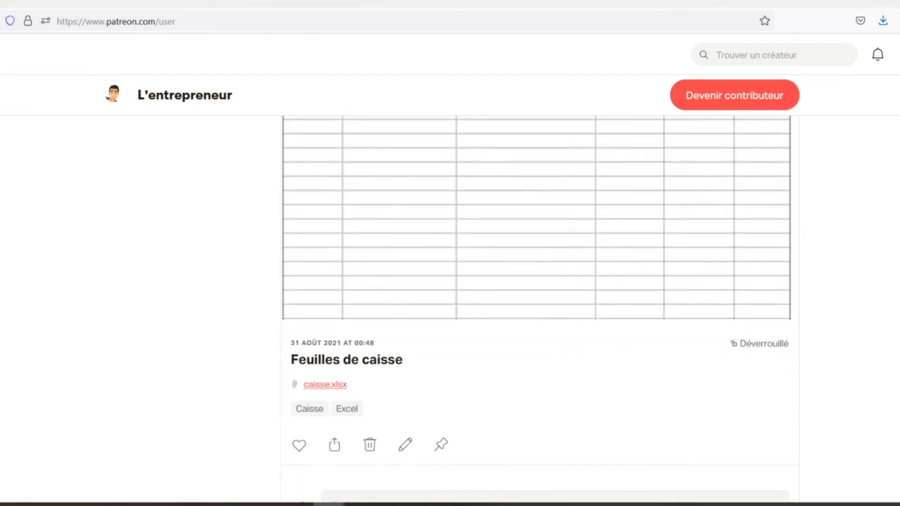
pyautogui.scroll(-2, 450, 282)
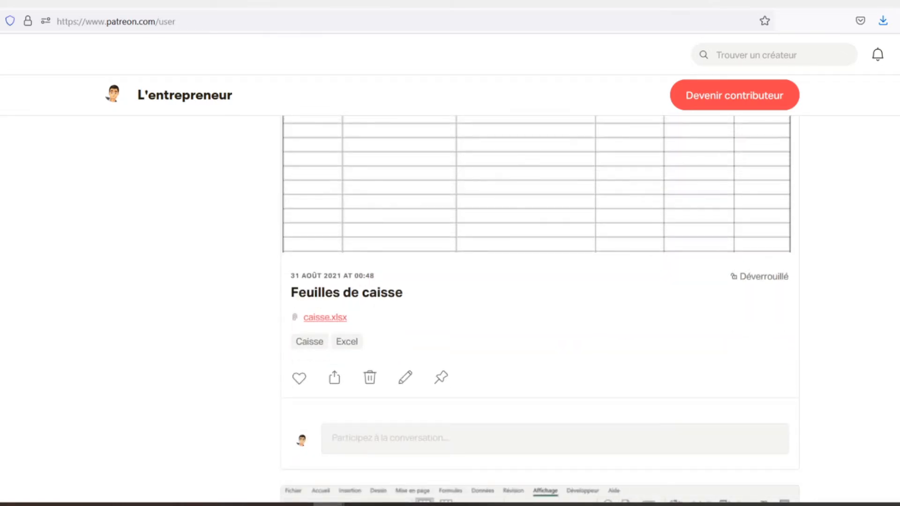
pyautogui.scroll(-2, 450, 281)
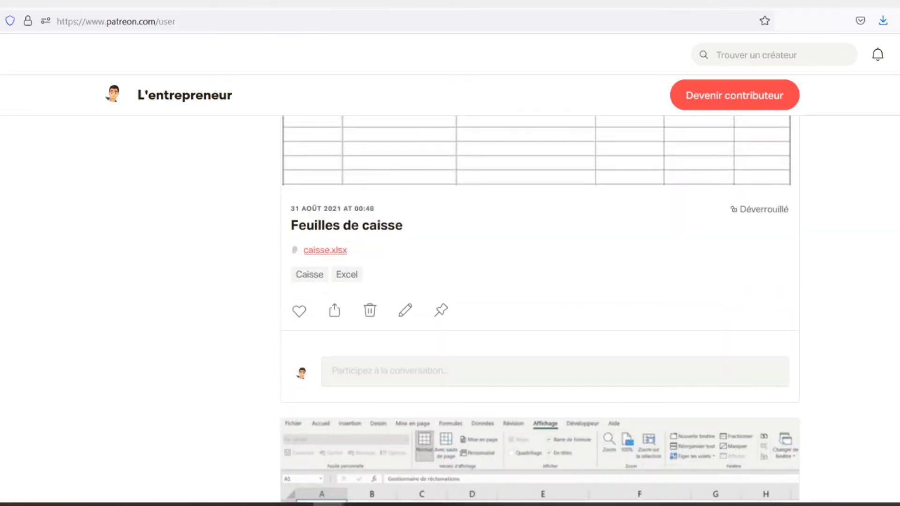
pyautogui.scroll(-2, 449, 281)
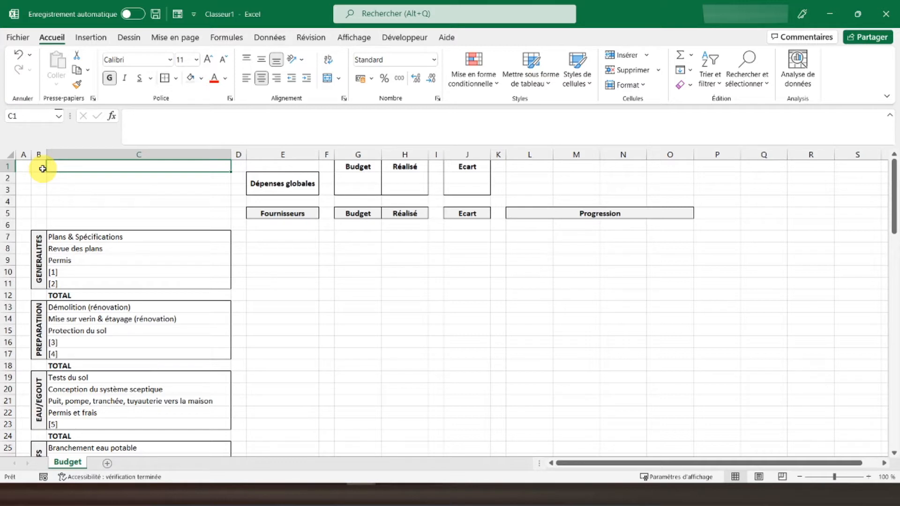
# Switch to the Excel workbook and add a new worksheet named Journal des dépenses after the Budget sheet.
pyautogui.click(107, 460)
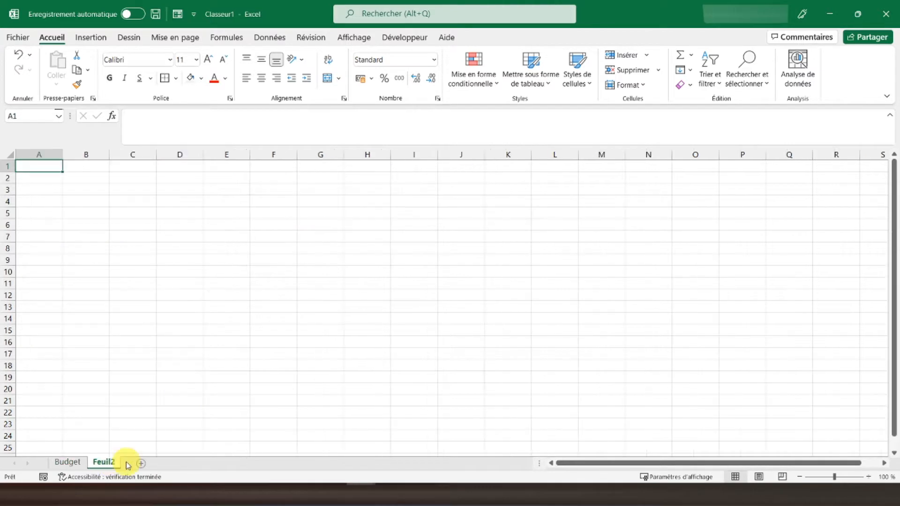
pyautogui.doubleClick(102, 465)
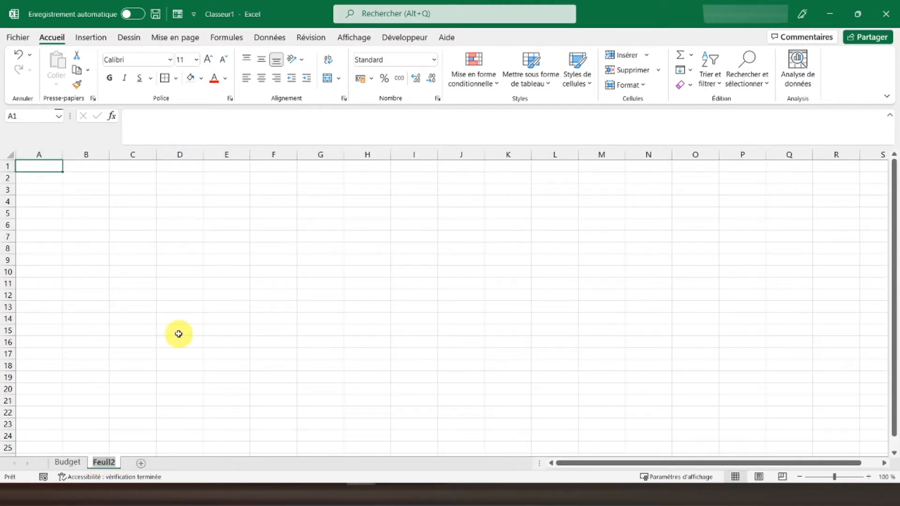
pyautogui.write('Journal des dép')
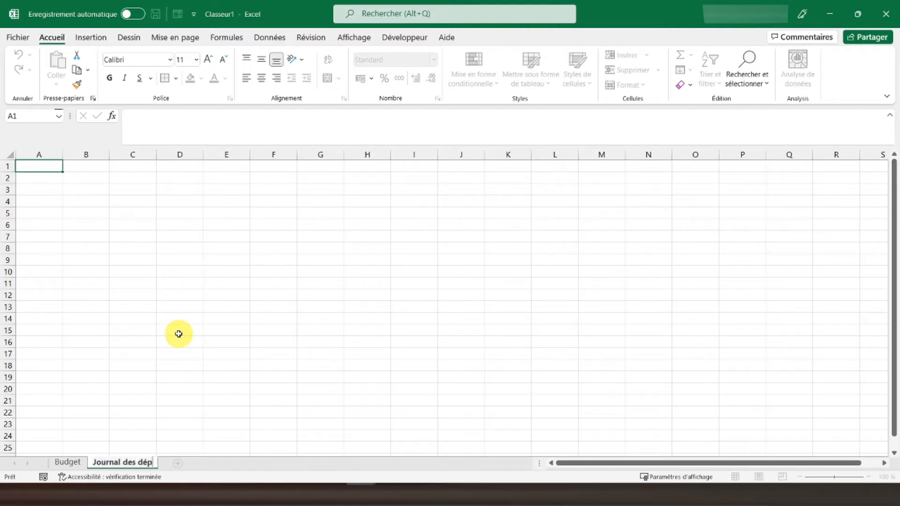
pyautogui.write('enses')
pyautogui.press('Return')
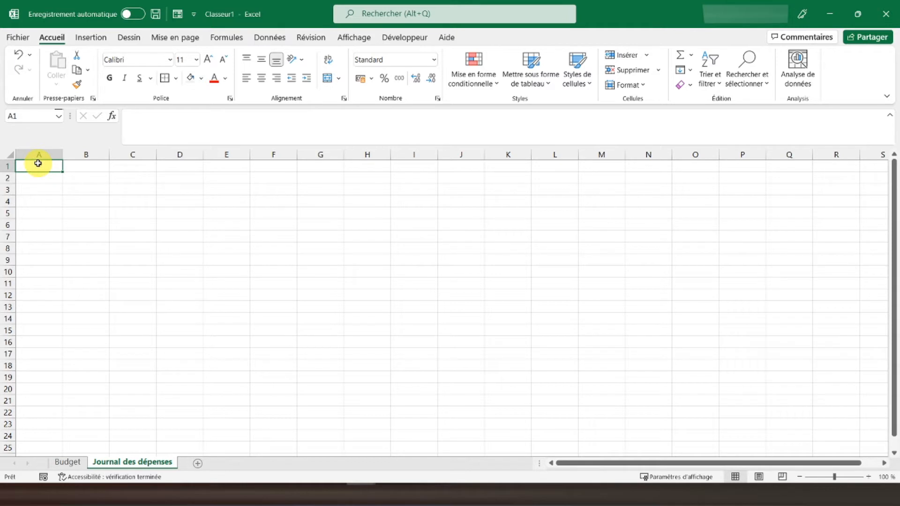
# Enter the title "Journal des dépenses" in cell A1 and format it bold and italic.
pyautogui.write('Journal des dépenses')
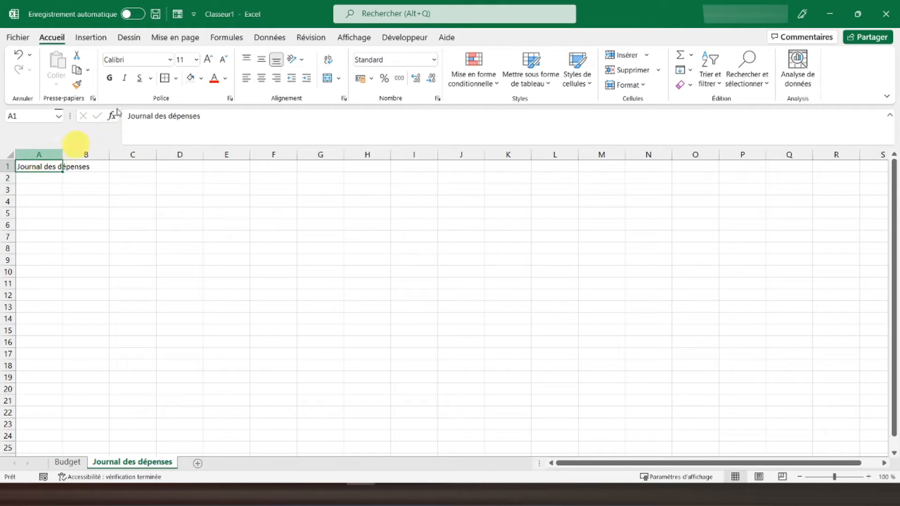
pyautogui.click(110, 77)
pyautogui.click(125, 78)
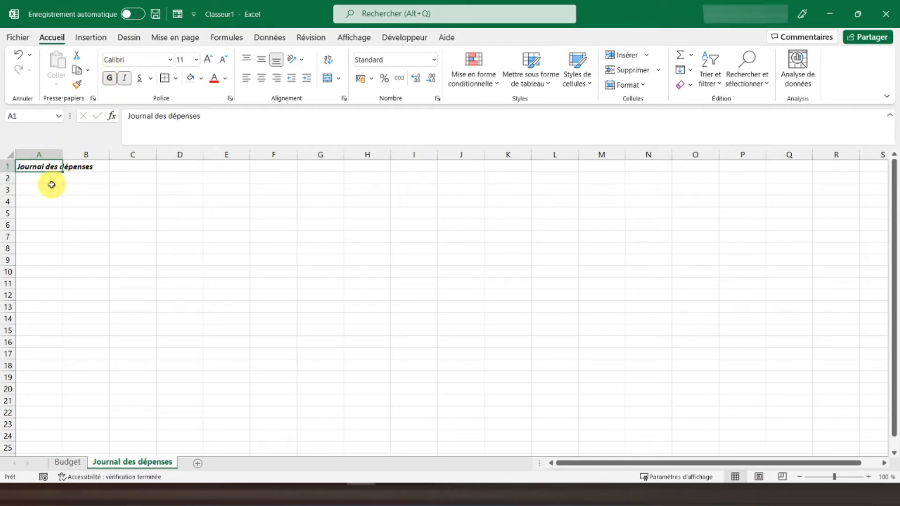
# Enter the column headers Date, Article, Catégorie, Fournisseur, Montant and Commentaire in cells A5 to F5.
pyautogui.click(38, 214)
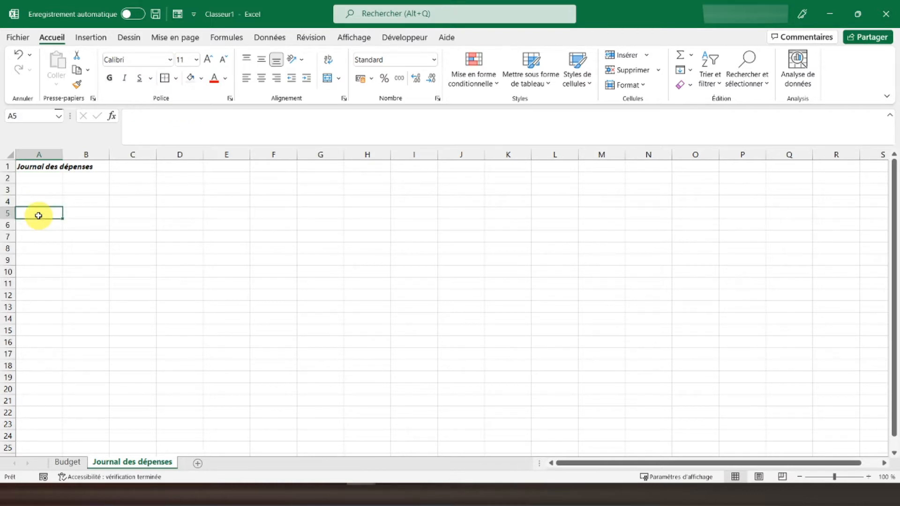
pyautogui.write('Date')
pyautogui.press('Tab')
pyautogui.write('A')
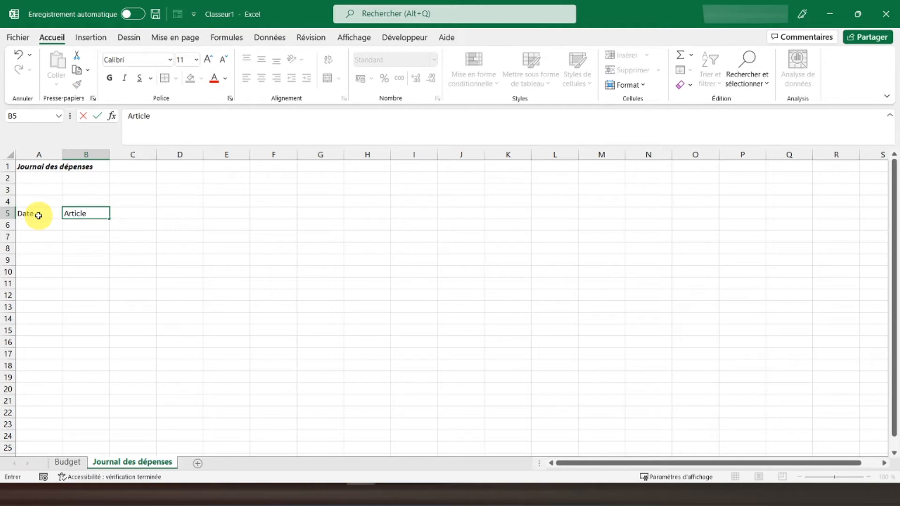
pyautogui.press('Tab')
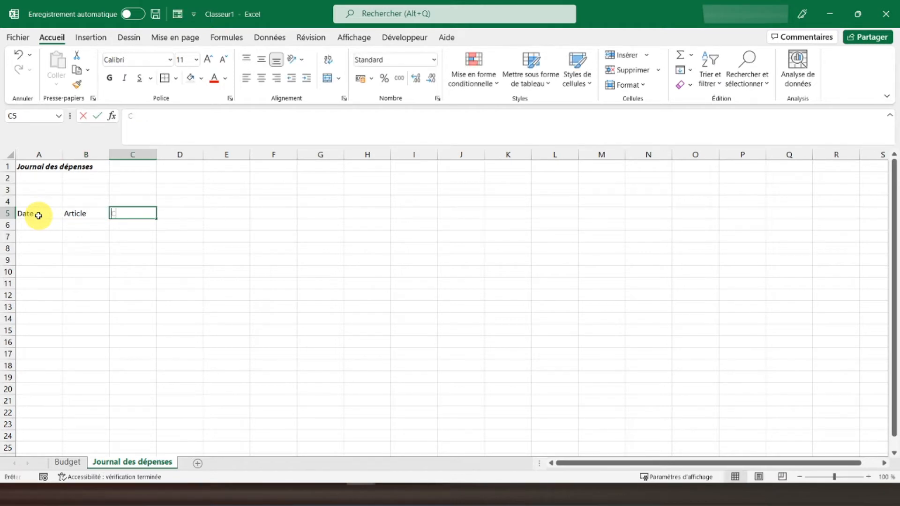
pyautogui.write('Catégorie')
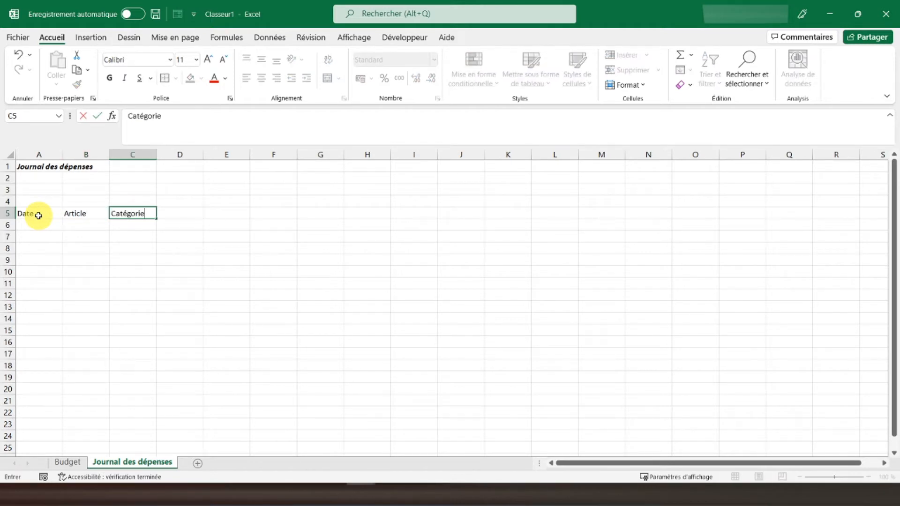
pyautogui.press('Tab')
pyautogui.write('Fo')
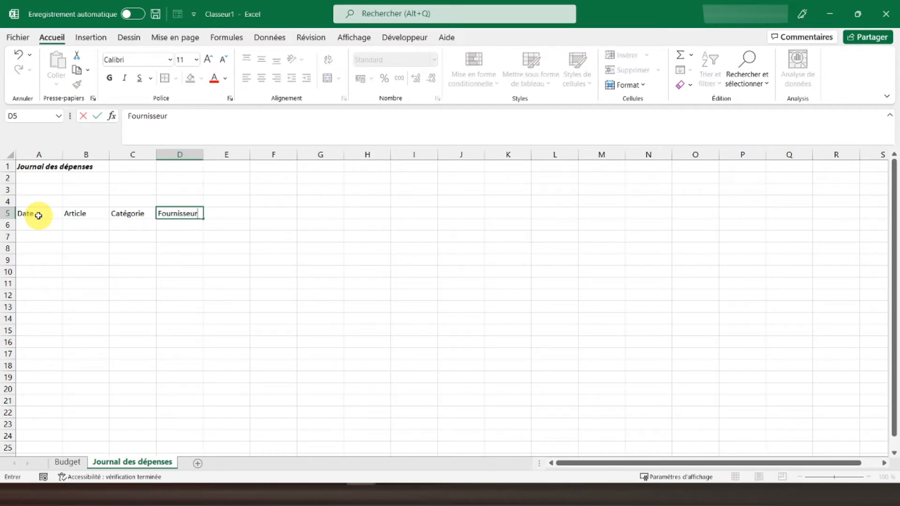
pyautogui.press('Tab')
pyautogui.write('M')
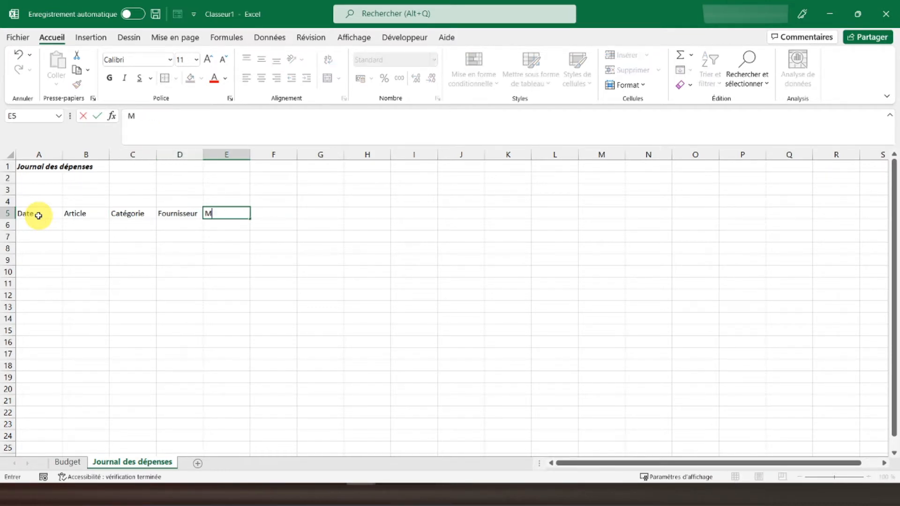
pyautogui.press('Tab')
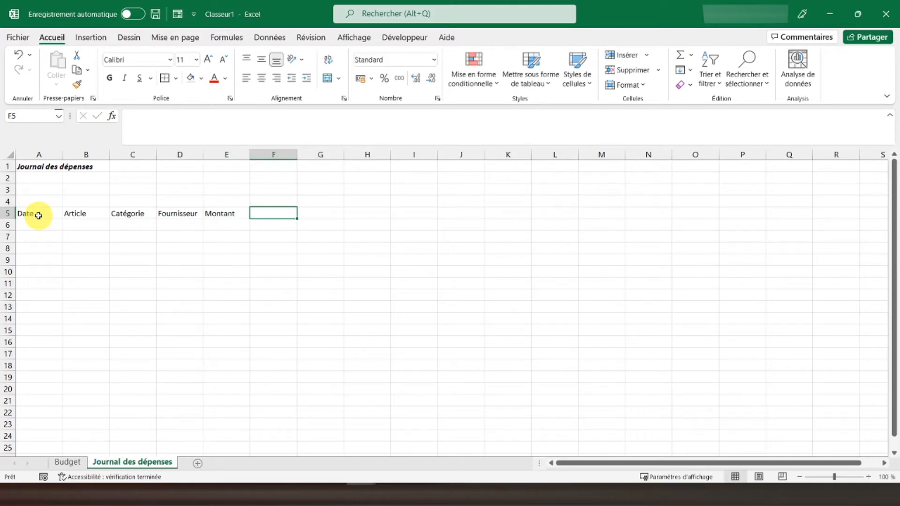
pyautogui.write('Commentaire')
pyautogui.press('Return')
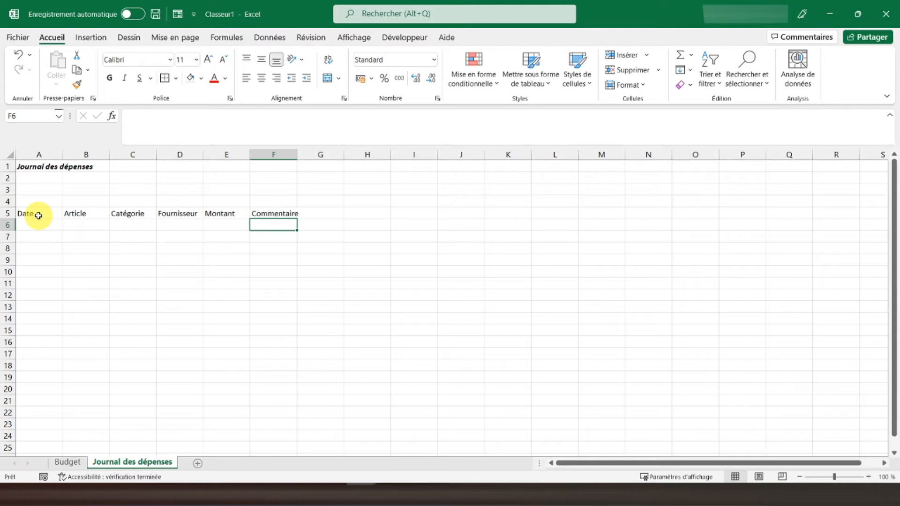
# Make the headers in A5:F5 bold and centre them horizontally and vertically.
pyautogui.click(41, 215)
pyautogui.moveTo(261, 213); pyautogui.dragTo(21, 211)
pyautogui.click(261, 78)
pyautogui.click(107, 79)
pyautogui.click(262, 60)
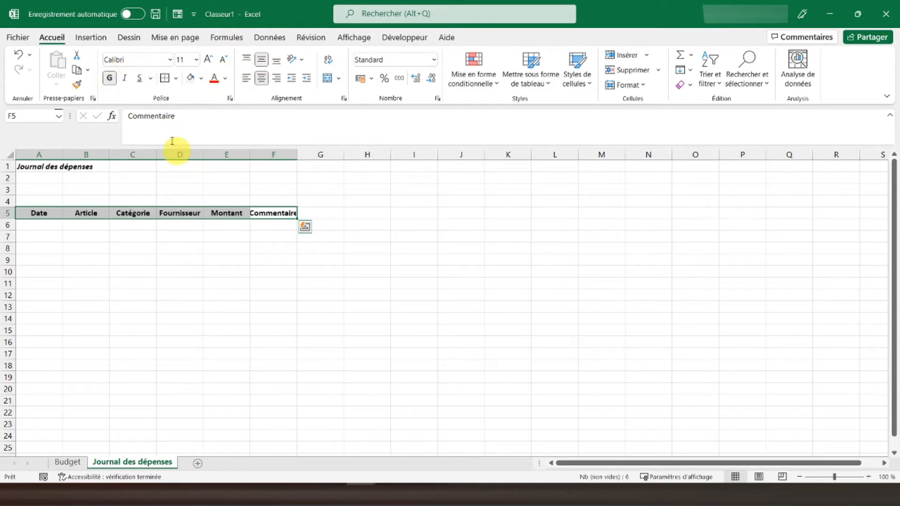
# Apply medium solid outline and inside borders to the header cells A5:F5.
pyautogui.click(176, 79)
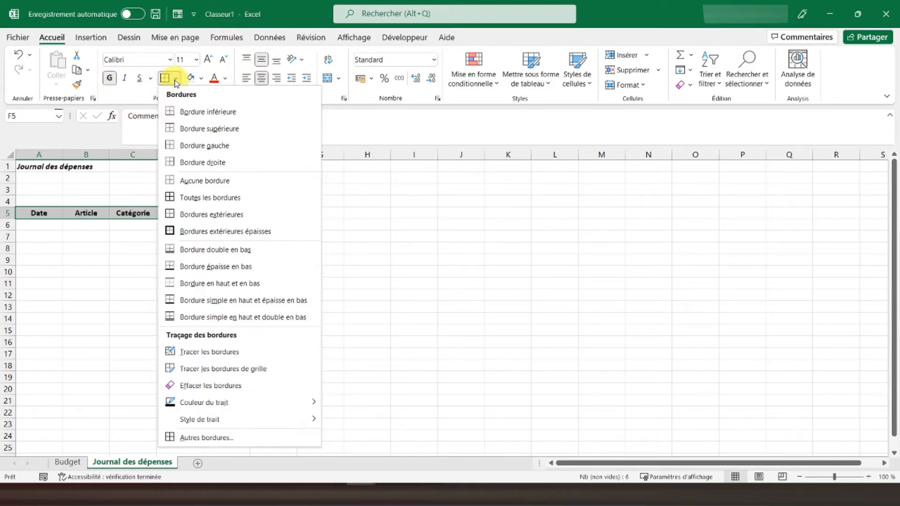
pyautogui.click(205, 436)
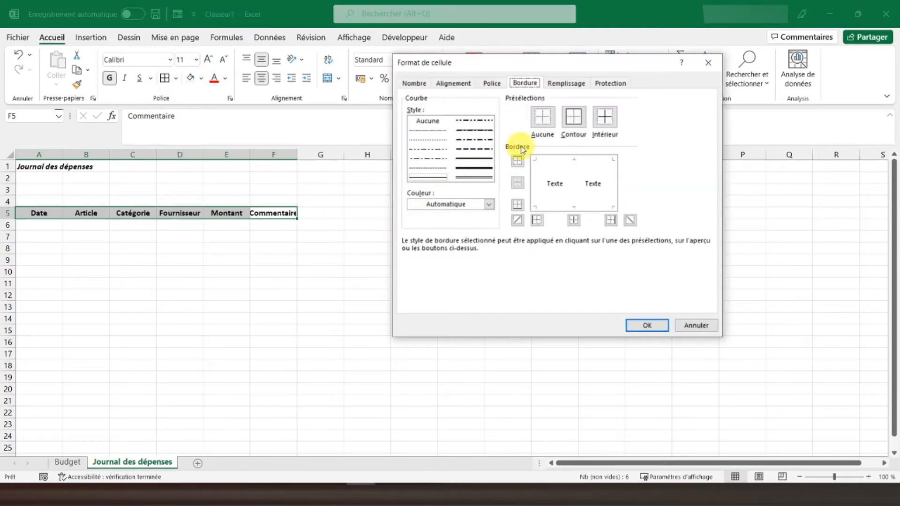
pyautogui.click(486, 159)
pyautogui.click(573, 118)
pyautogui.click(604, 118)
pyautogui.click(646, 325)
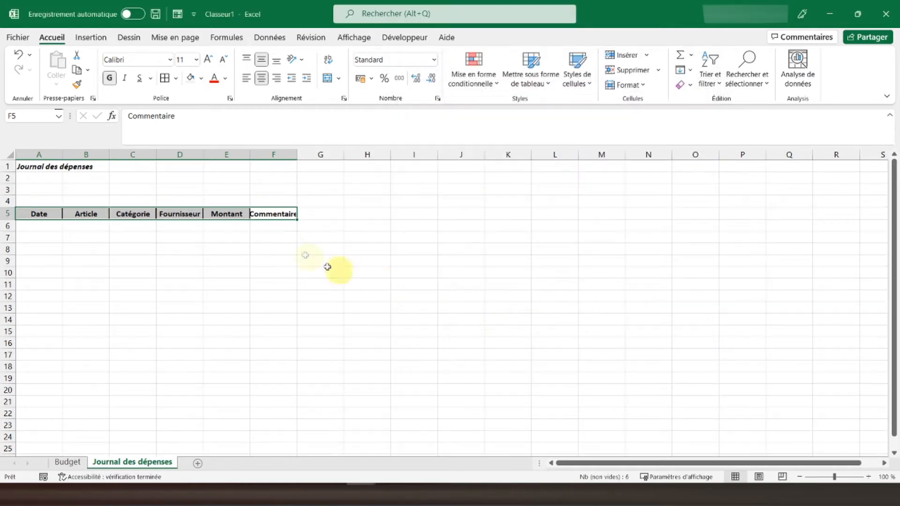
# Widen column F to about twice the width of the other columns, leaving ample room for comments.
pyautogui.doubleClick(297, 154)
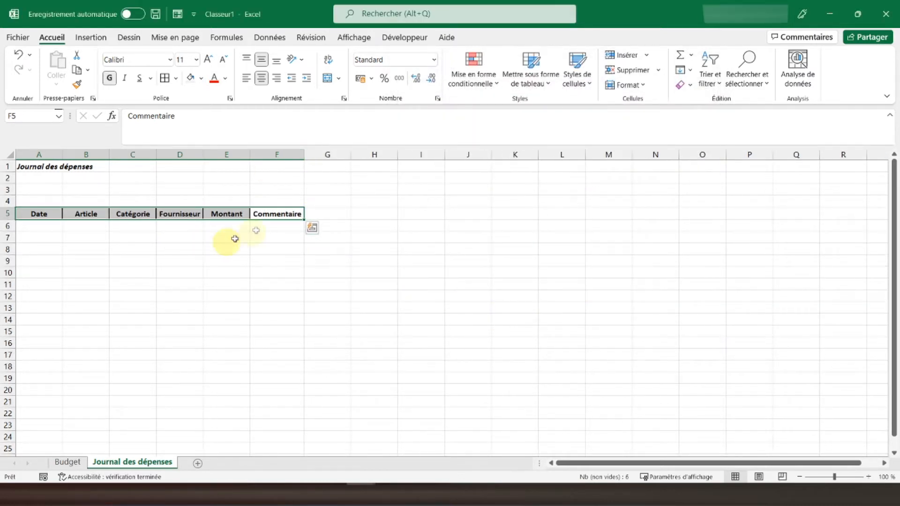
pyautogui.moveTo(303, 153); pyautogui.dragTo(350, 153)
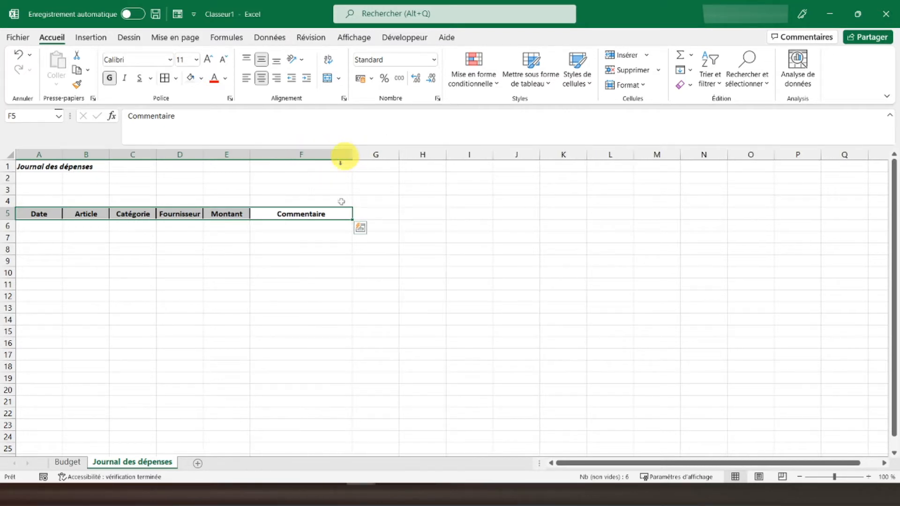
pyautogui.click(38, 214)
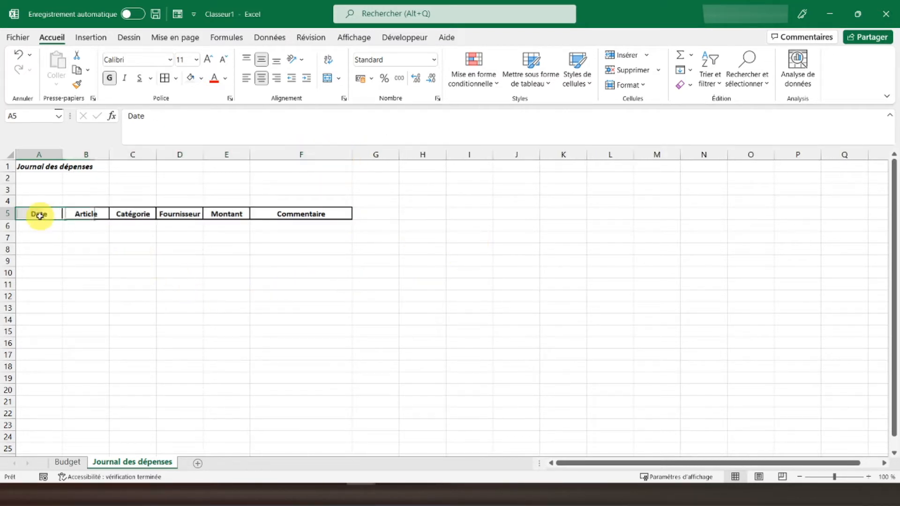
# Apply a medium solid outline and fine dotted inside borders to the journal table range A5:F100.
pyautogui.scroll(-8, 52, 288)
pyautogui.scroll(-13, 49, 291)
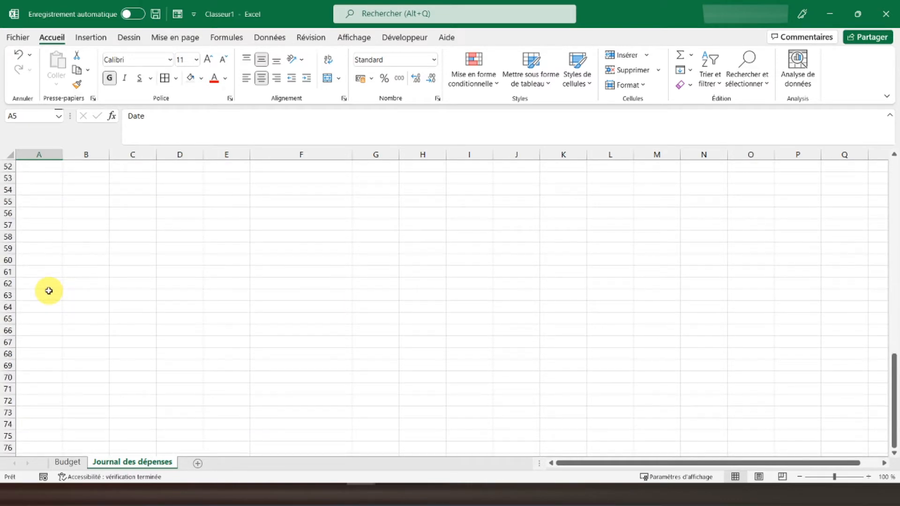
pyautogui.scroll(-5, 48, 290)
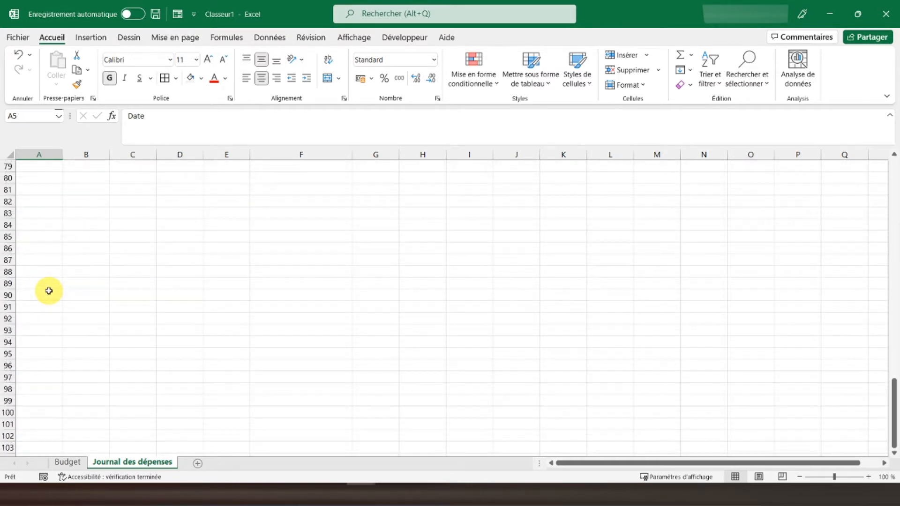
pyautogui.click(34, 412)
pyautogui.moveTo(92, 386); pyautogui.dragTo(277, 215)
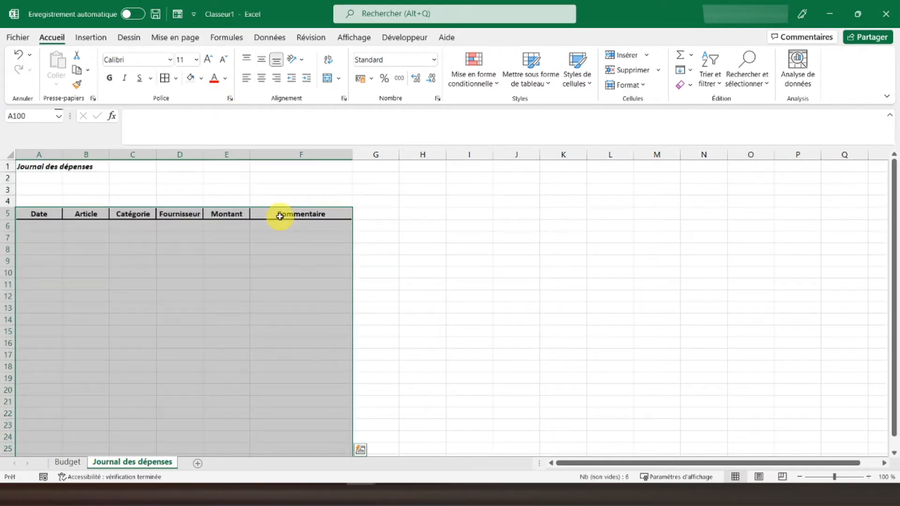
pyautogui.click(176, 80)
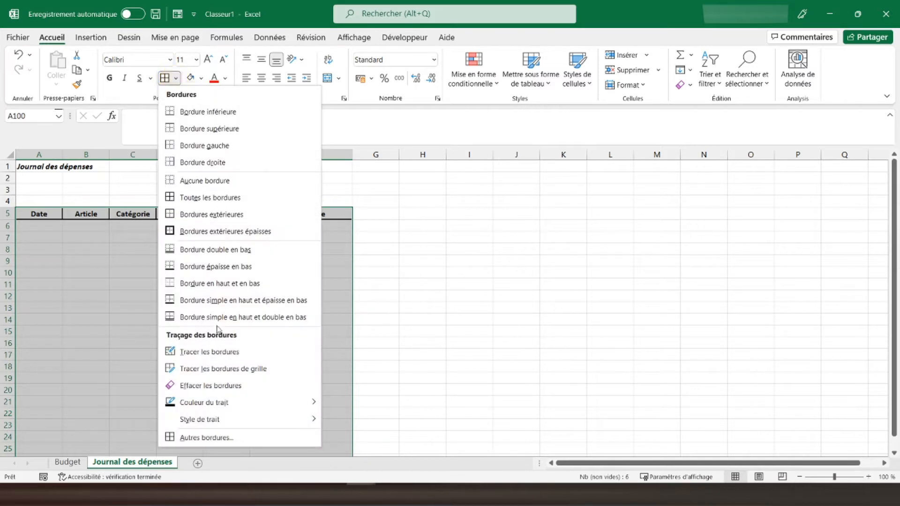
pyautogui.click(210, 440)
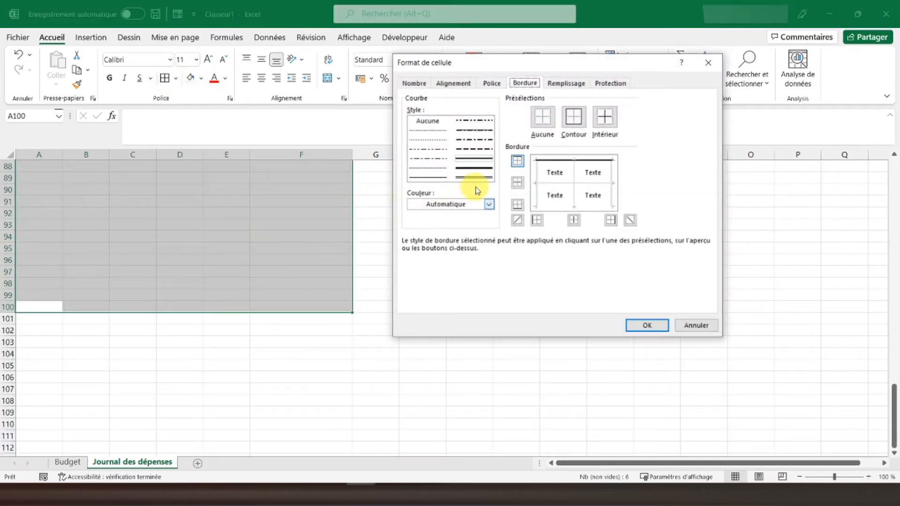
pyautogui.click(473, 159)
pyautogui.click(570, 140)
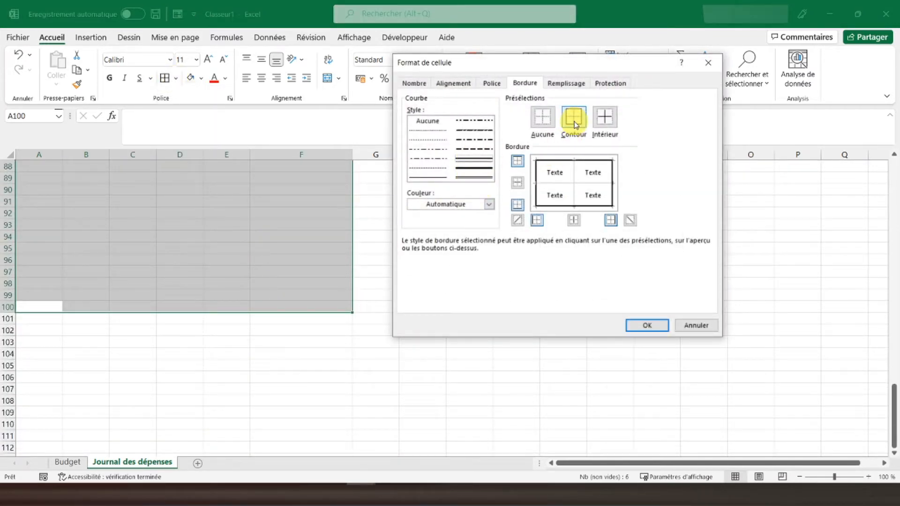
pyautogui.click(439, 131)
pyautogui.click(604, 117)
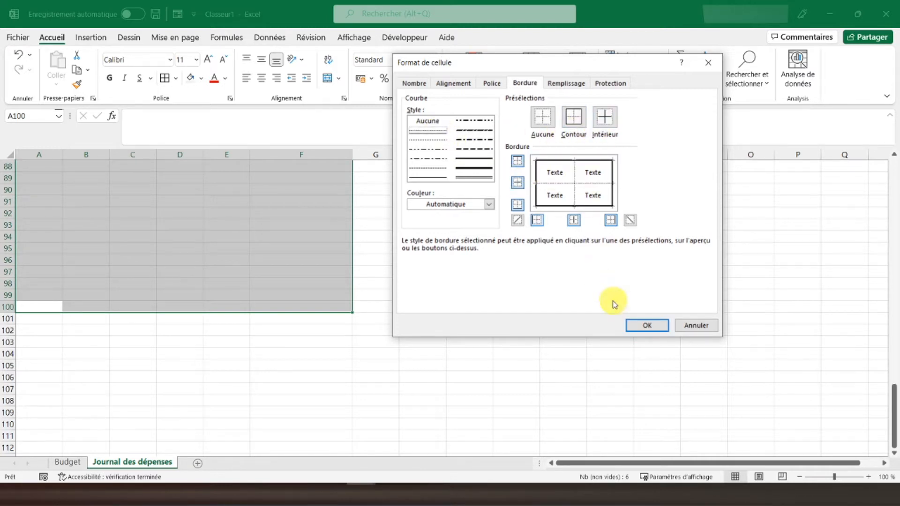
pyautogui.click(656, 328)
# Reapply medium solid outline and inside borders to the header cells A5:F5.
pyautogui.scroll(14, 658, 328)
pyautogui.scroll(15, 658, 327)
pyautogui.click(77, 260)
pyautogui.moveTo(36, 213); pyautogui.dragTo(271, 212)
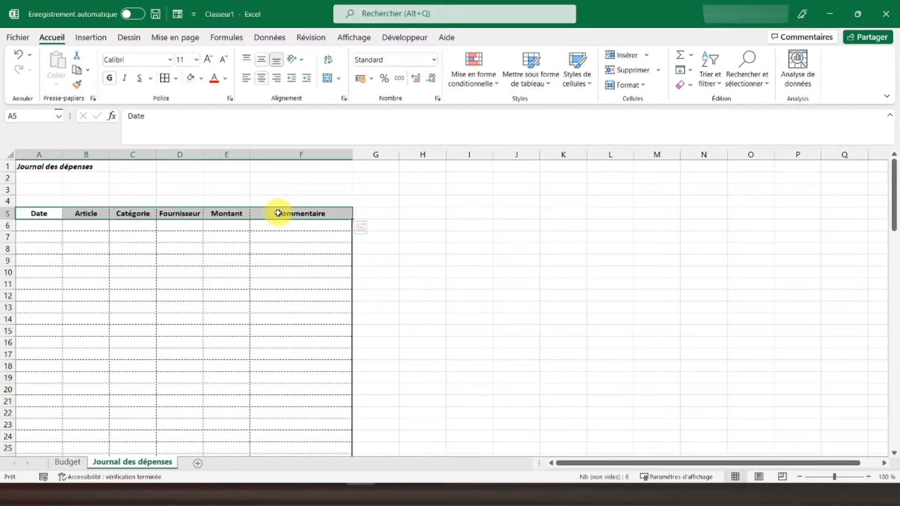
pyautogui.click(176, 79)
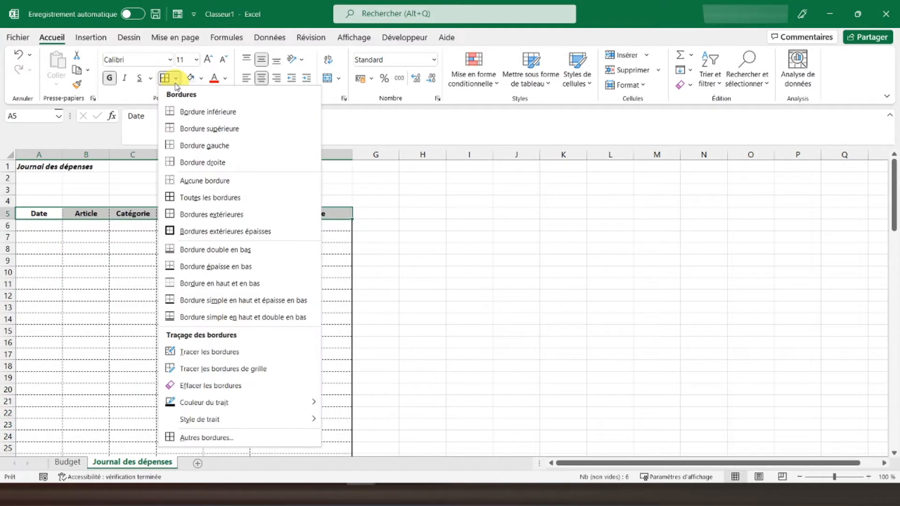
pyautogui.click(210, 438)
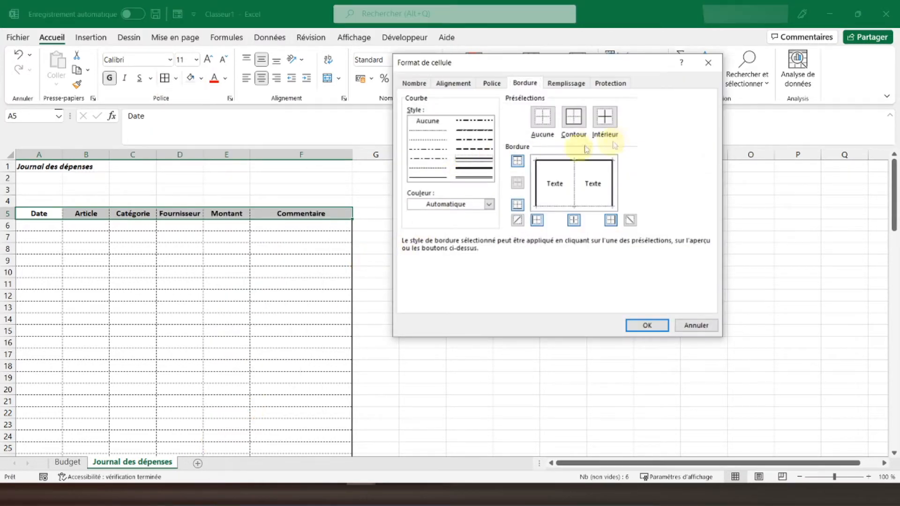
pyautogui.click(605, 116)
pyautogui.click(573, 116)
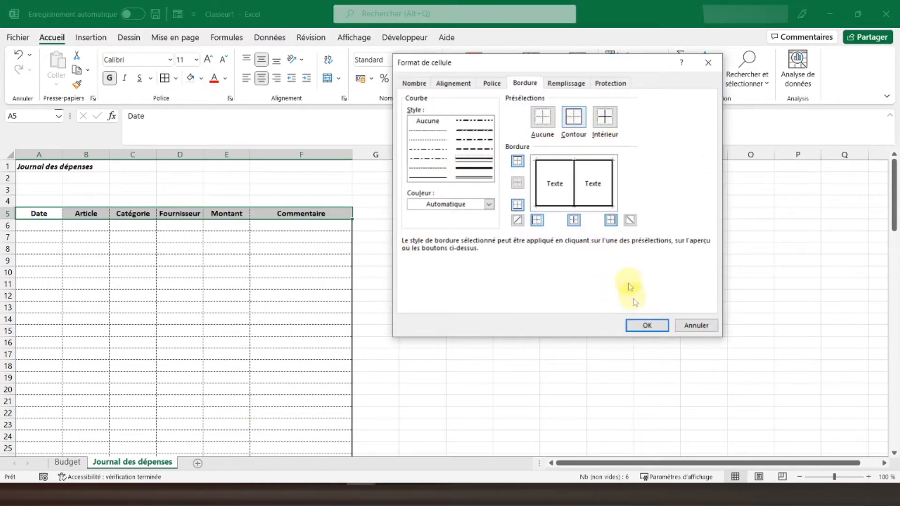
pyautogui.click(644, 325)
pyautogui.click(328, 249)
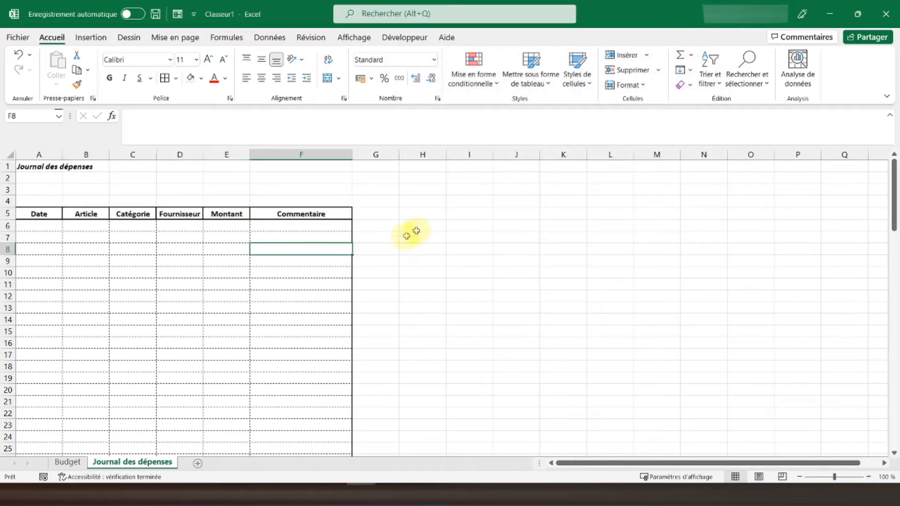
# Copy the list of work items in C7:C95 of the Budget sheet.
pyautogui.click(418, 217)
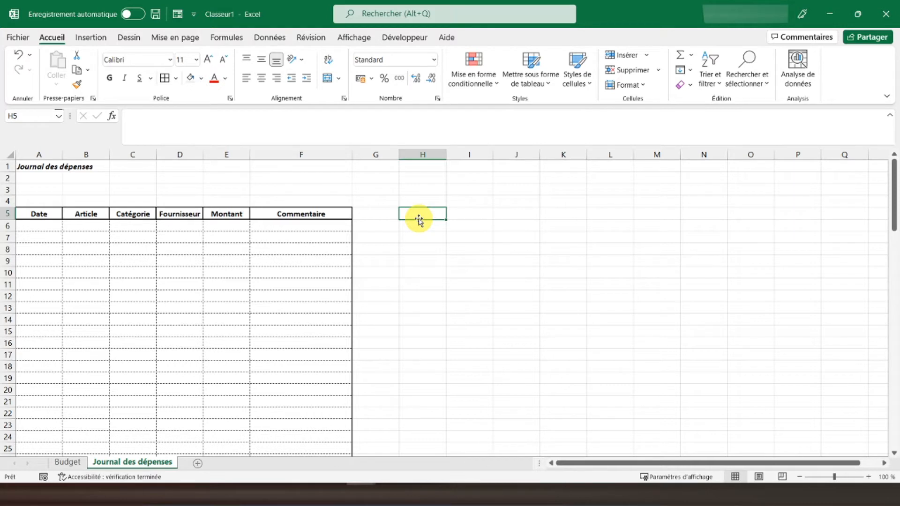
pyautogui.click(138, 223)
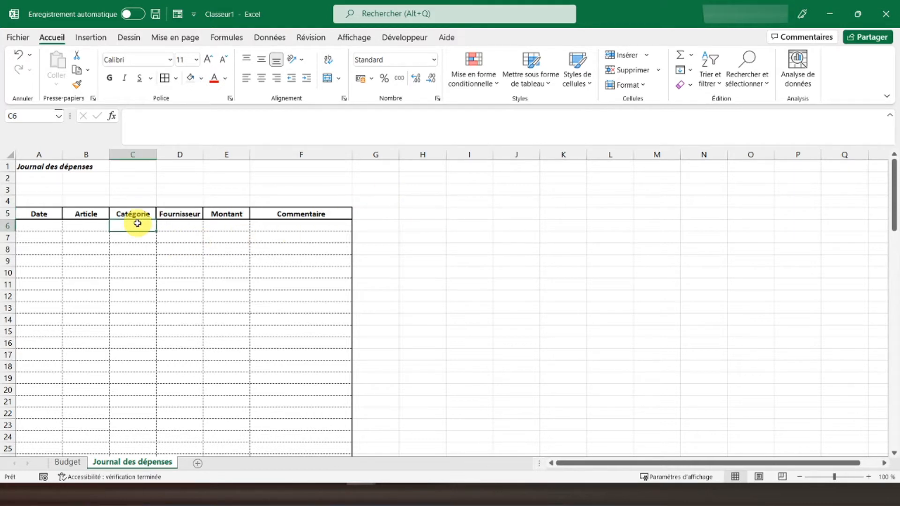
pyautogui.click(440, 211)
pyautogui.click(73, 464)
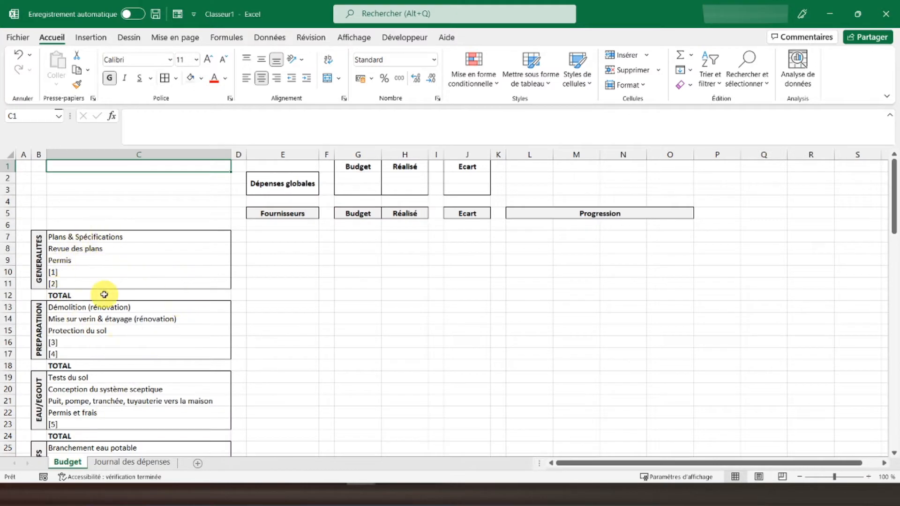
pyautogui.scroll(-19, 104, 294)
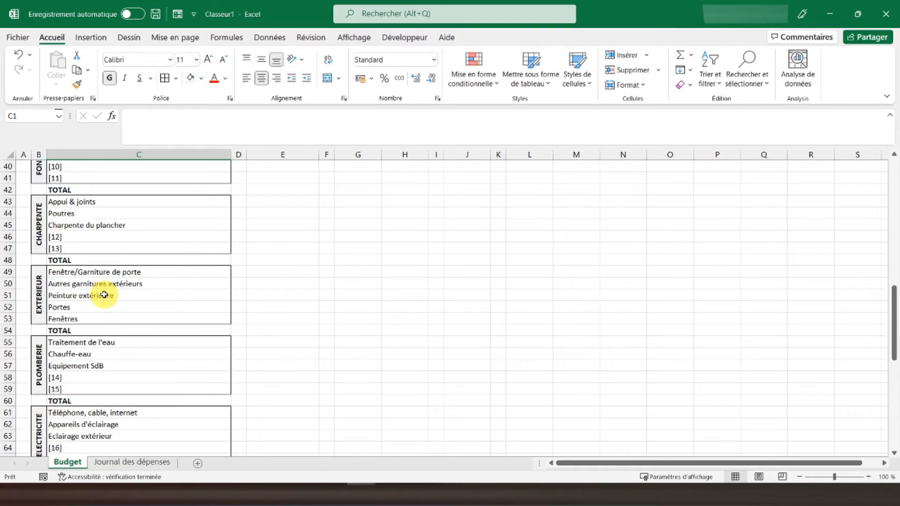
pyautogui.scroll(-7, 86, 309)
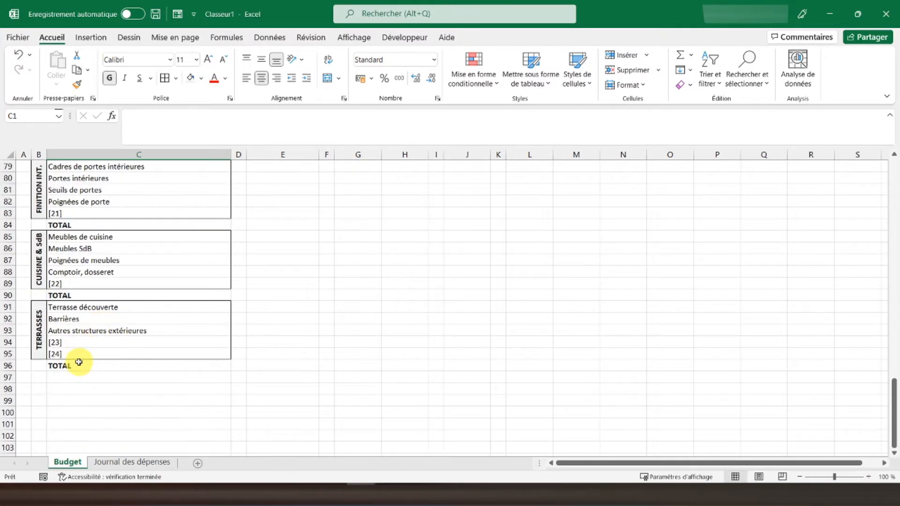
pyautogui.moveTo(79, 353); pyautogui.dragTo(99, 238)
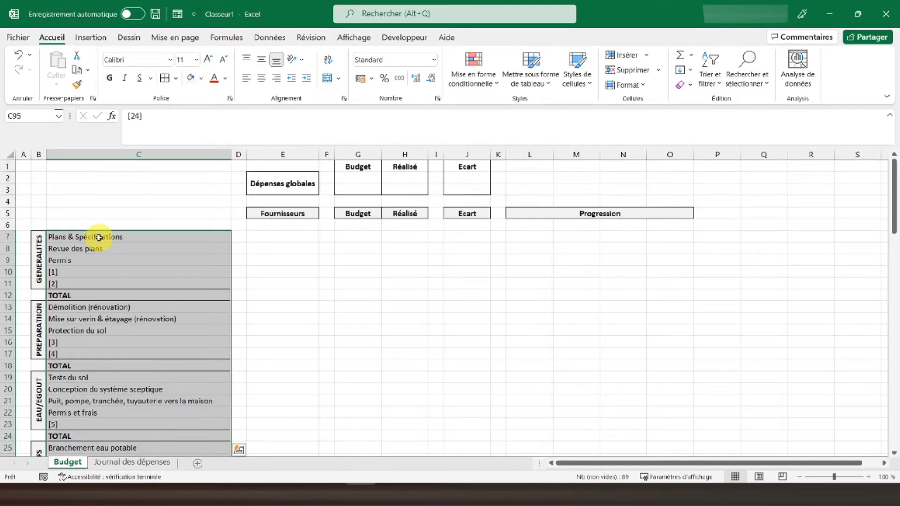
pyautogui.rightClick(99, 238)
pyautogui.click(134, 151)
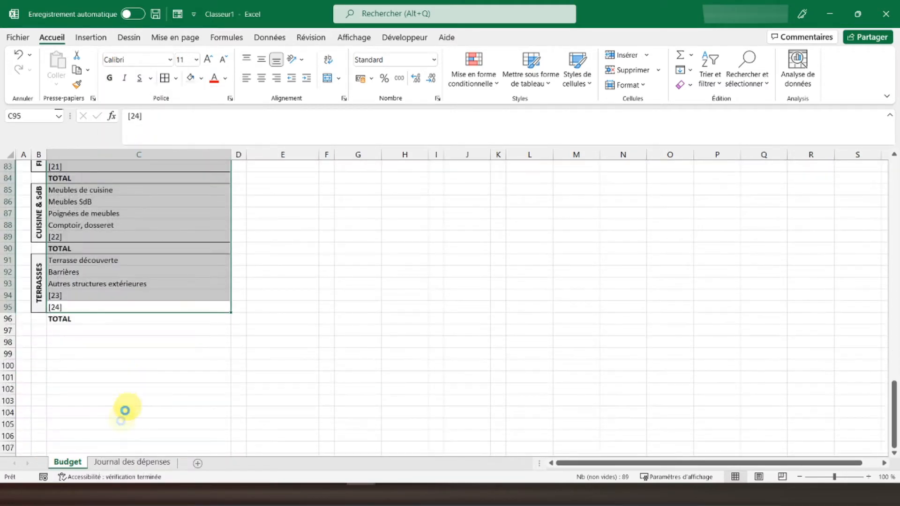
# Paste the copied items as values only into the Journal des dépenses sheet, starting at cell J5.
pyautogui.click(129, 462)
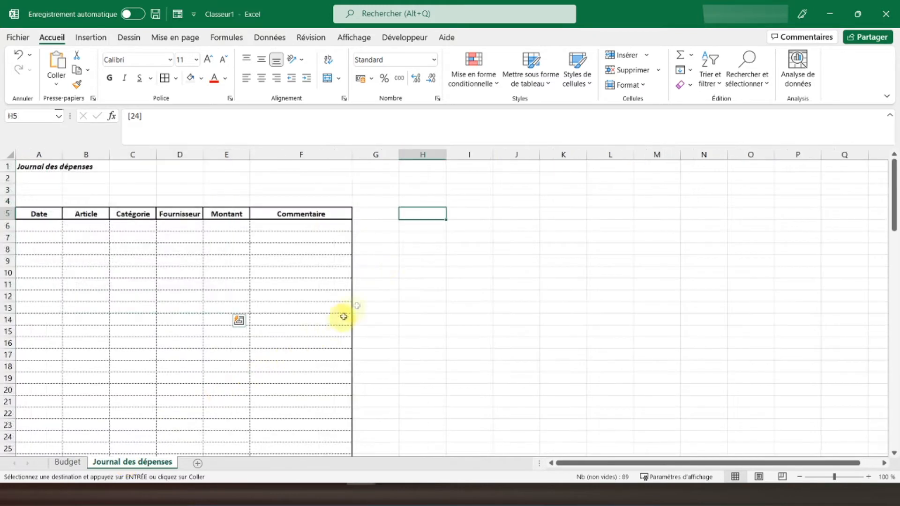
pyautogui.click(507, 214)
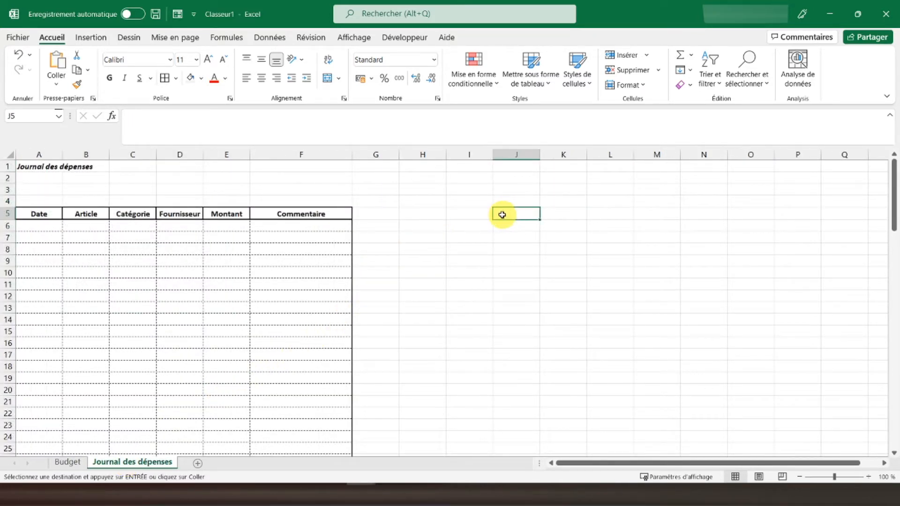
pyautogui.rightClick(501, 214)
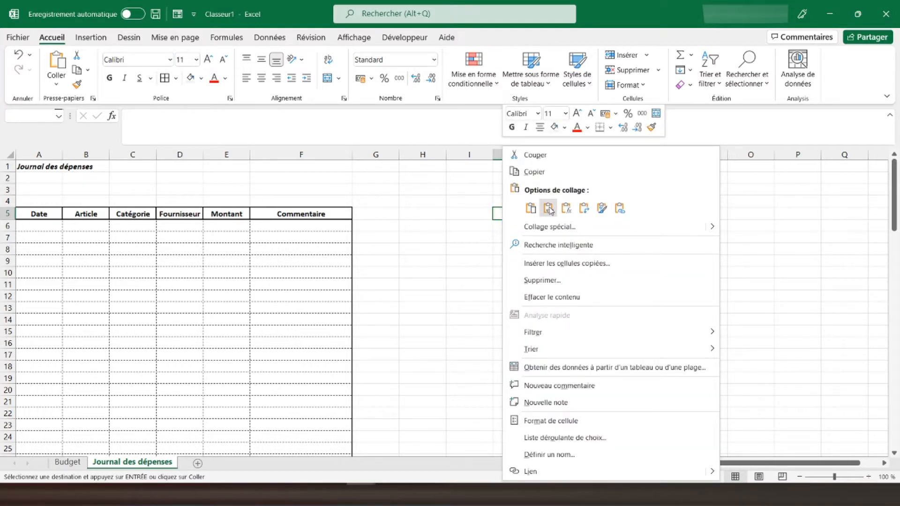
pyautogui.click(548, 209)
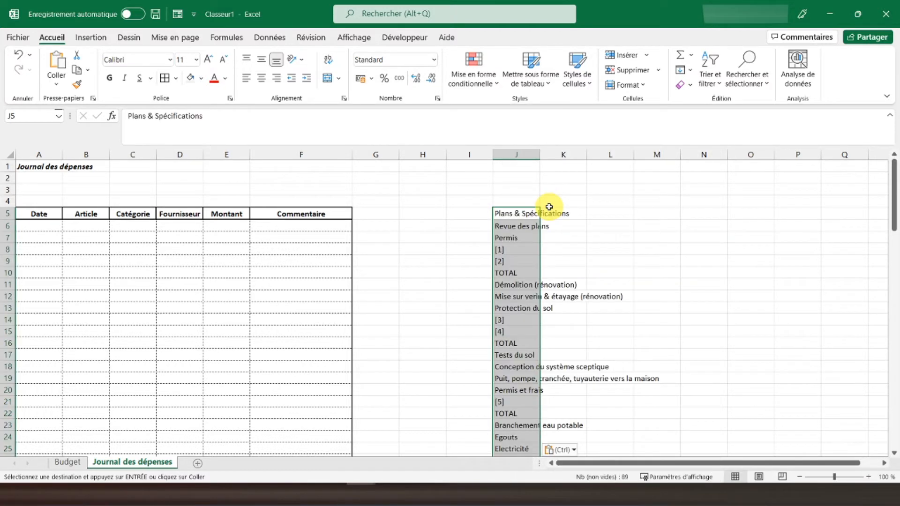
# Clear the TOTAL entries in cells J10, J16, J22, J28, J34, J40 and J46 of the pasted list.
pyautogui.click(505, 273)
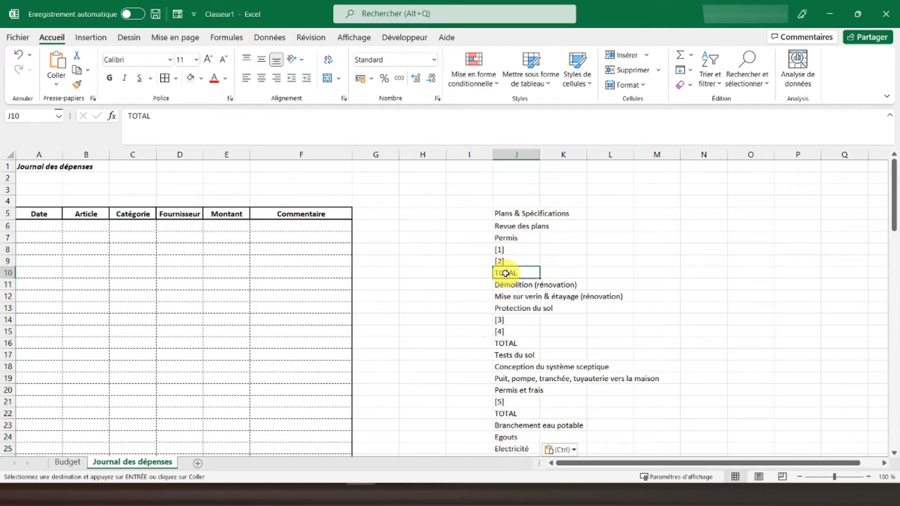
pyautogui.press('Delete')
pyautogui.click(506, 331)
pyautogui.click(507, 344)
pyautogui.press('Delete')
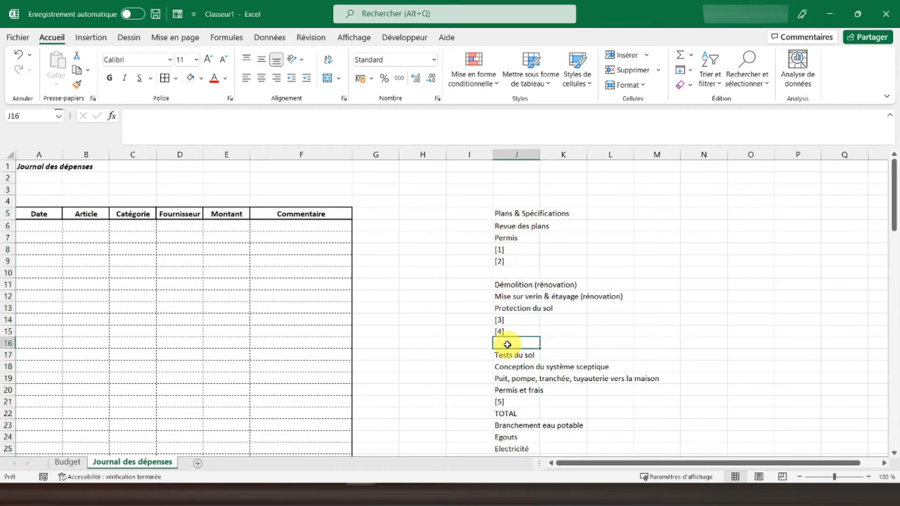
pyautogui.scroll(-4, 507, 345)
pyautogui.click(508, 272)
pyautogui.press('Delete')
pyautogui.click(506, 342)
pyautogui.press('Delete')
pyautogui.scroll(-4, 503, 382)
pyautogui.click(510, 272)
pyautogui.press('Delete')
pyautogui.click(511, 344)
pyautogui.press('Delete')
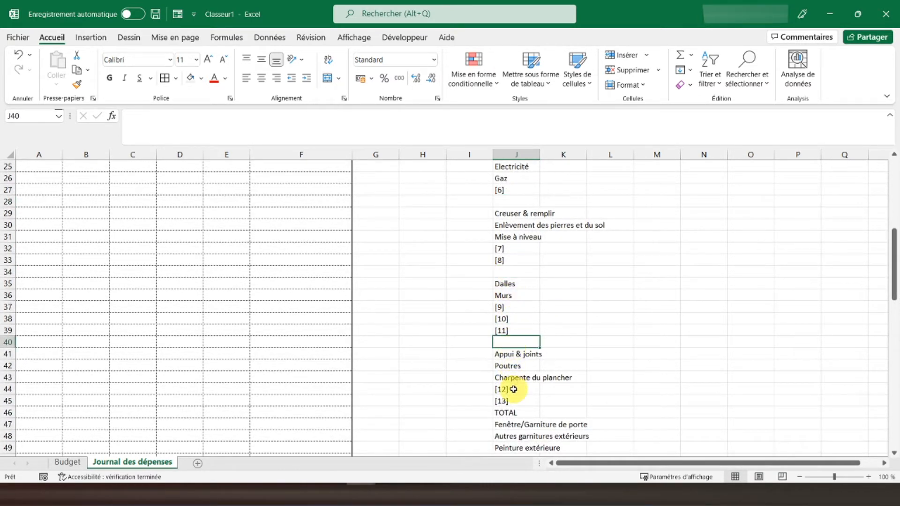
pyautogui.click(516, 413)
pyautogui.press('Delete')
pyautogui.scroll(-6, 518, 398)
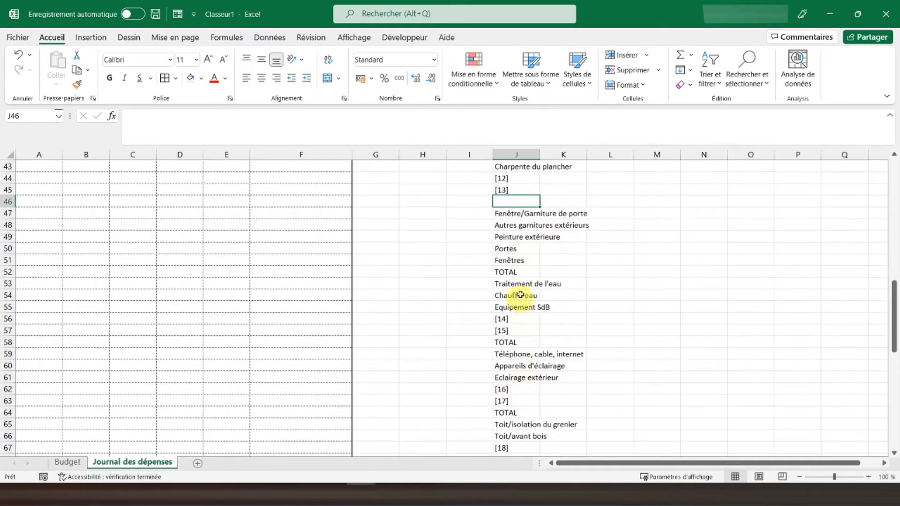
# Remove the duplicate values from column J, treating the data as having no header.
pyautogui.click(516, 155)
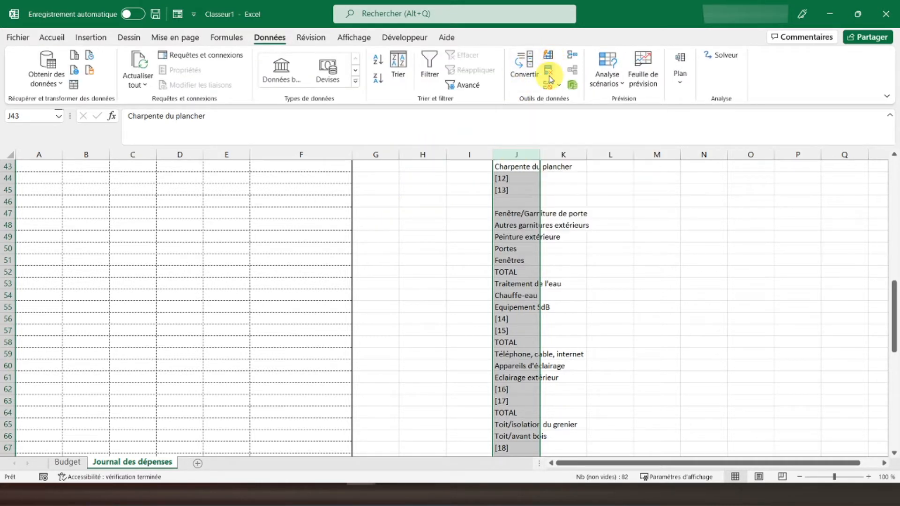
pyautogui.click(549, 75)
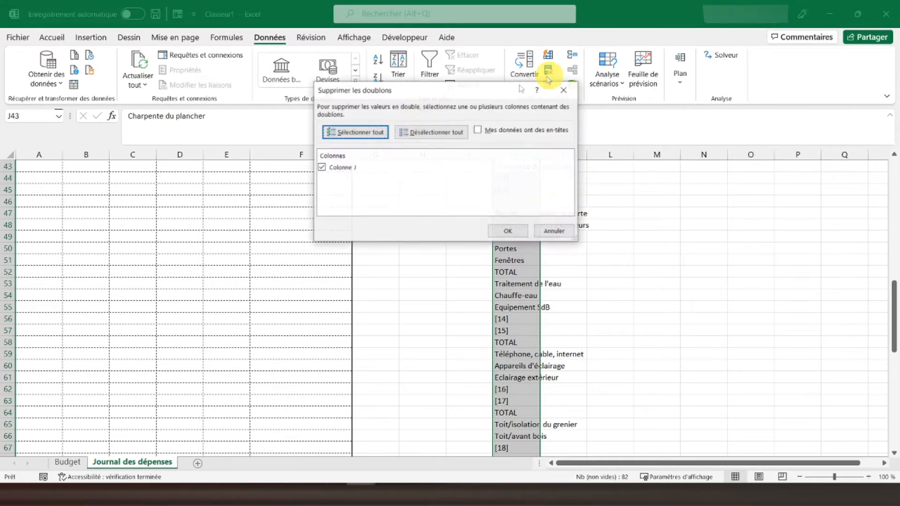
pyautogui.click(506, 231)
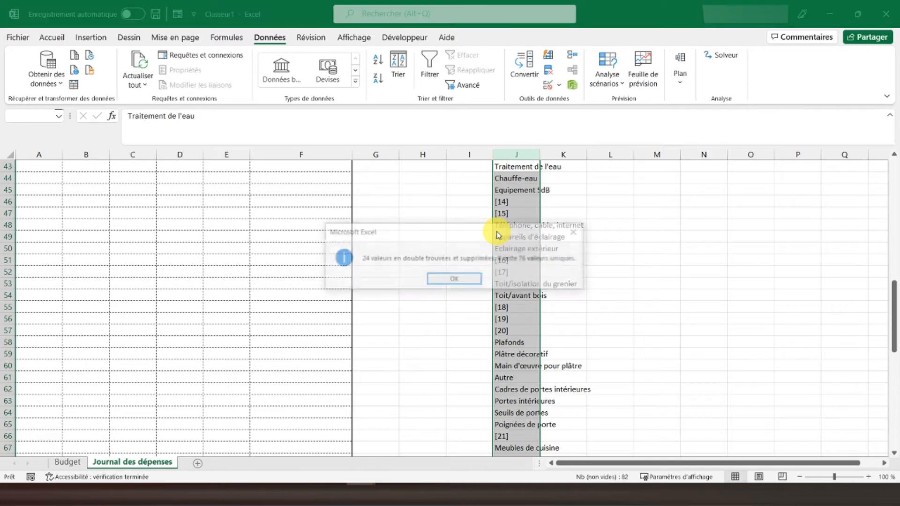
pyautogui.click(462, 280)
# Review the item list in column J and clear the leftover TOTAL entry in cell J42.
pyautogui.click(512, 239)
pyautogui.scroll(-10, 515, 294)
pyautogui.scroll(20, 515, 295)
pyautogui.scroll(2, 515, 294)
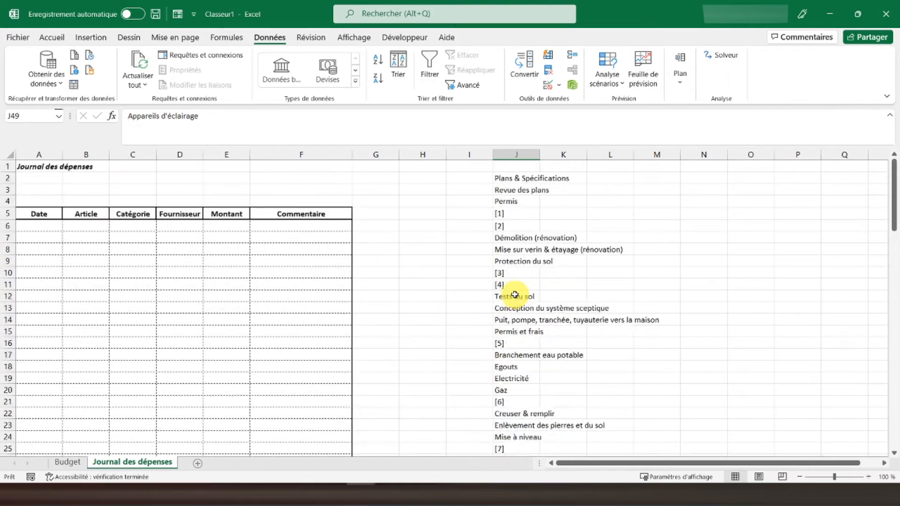
pyautogui.scroll(-6, 505, 362)
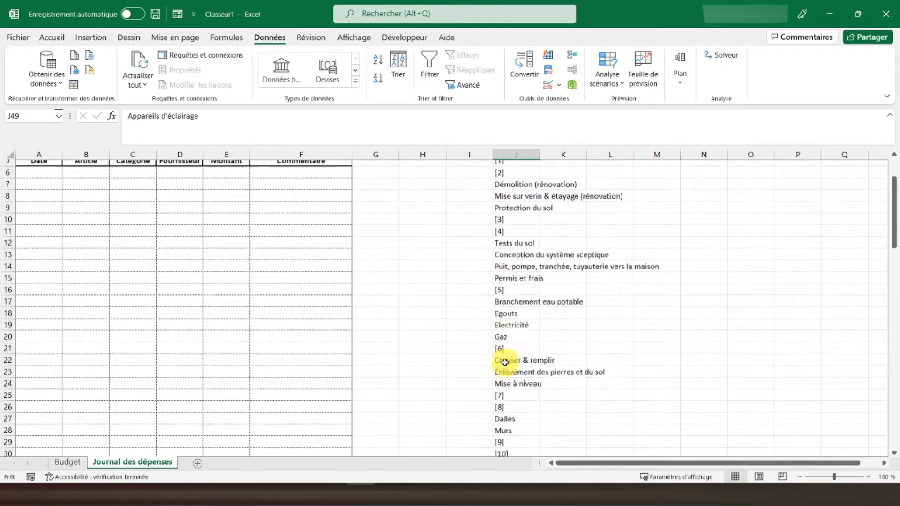
pyautogui.scroll(-5, 506, 321)
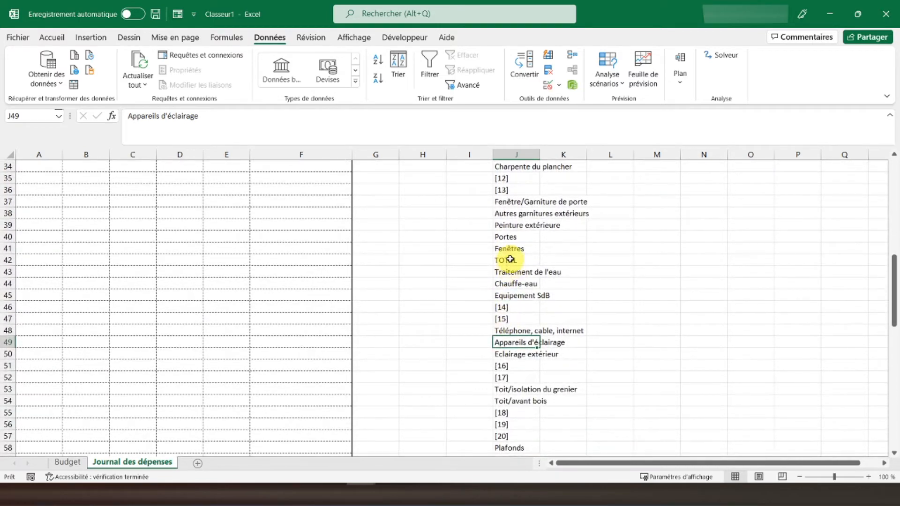
pyautogui.click(510, 259)
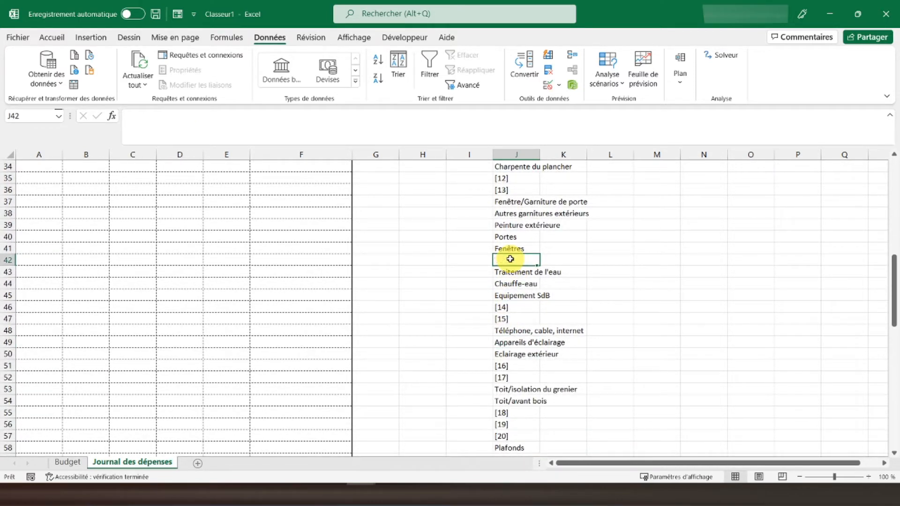
pyautogui.scroll(-6, 502, 271)
pyautogui.scroll(10, 504, 272)
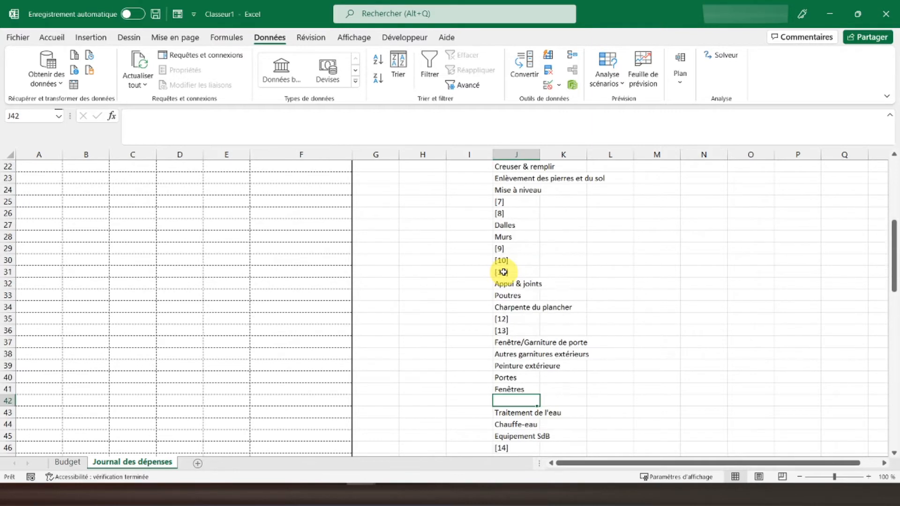
# Delete the empty cell J42 from the item list, shifting the cells below it up.
pyautogui.rightClick(513, 400)
pyautogui.click(562, 199)
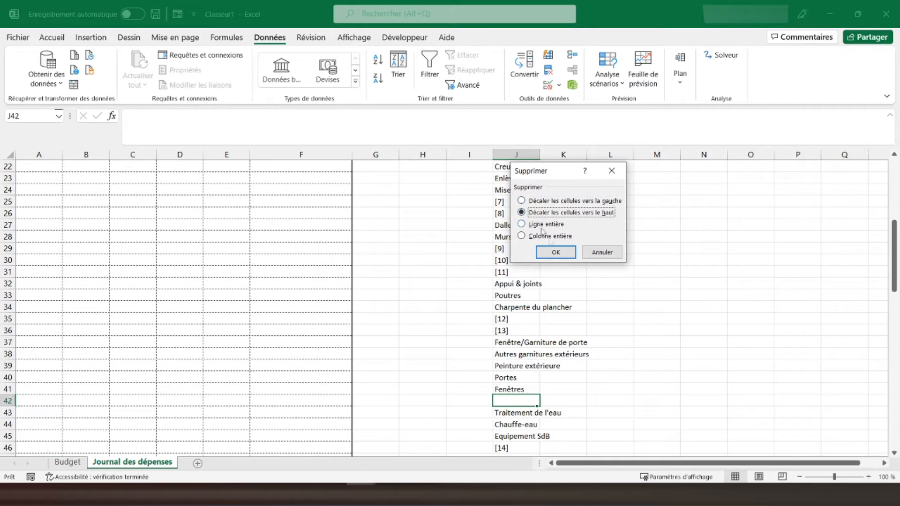
pyautogui.click(557, 252)
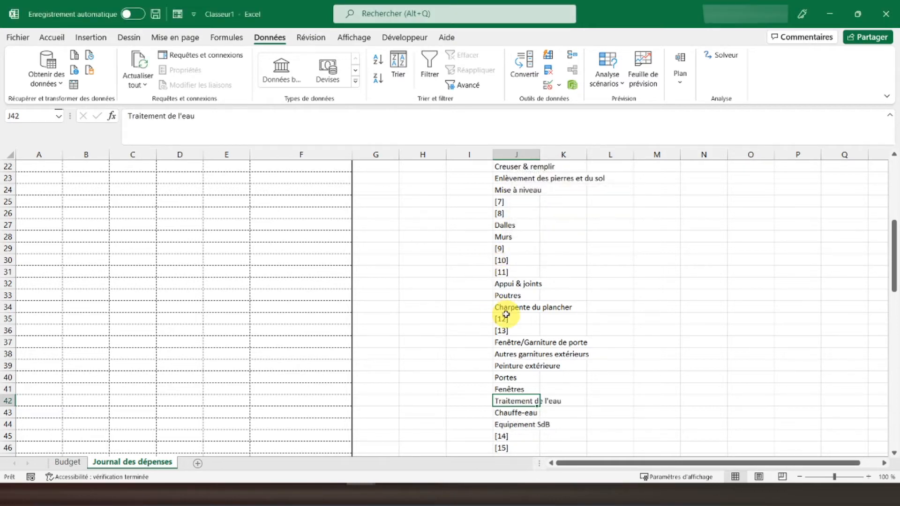
pyautogui.click(506, 331)
# Restrict the Catégorie cells C6:C100 to a drop-down list sourced from =$J$2:$J$75 using data validation.
pyautogui.scroll(7, 508, 324)
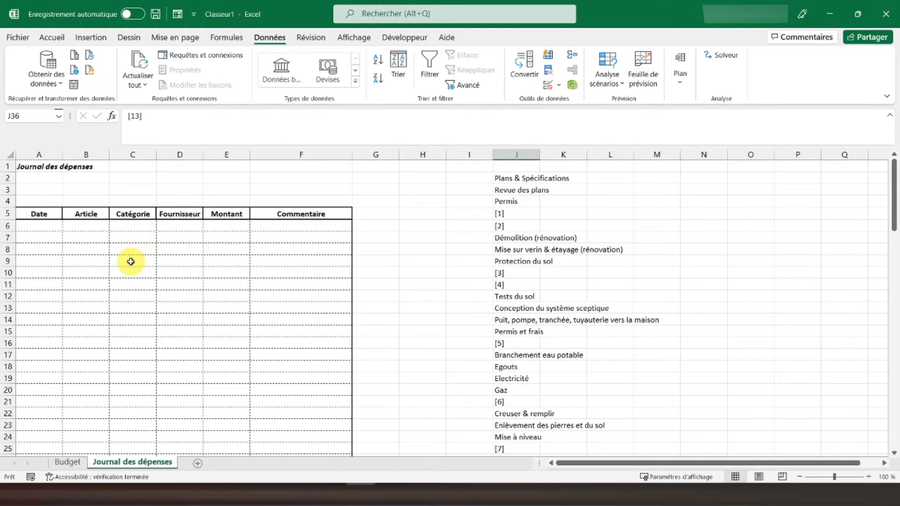
pyautogui.scroll(-20, 131, 261)
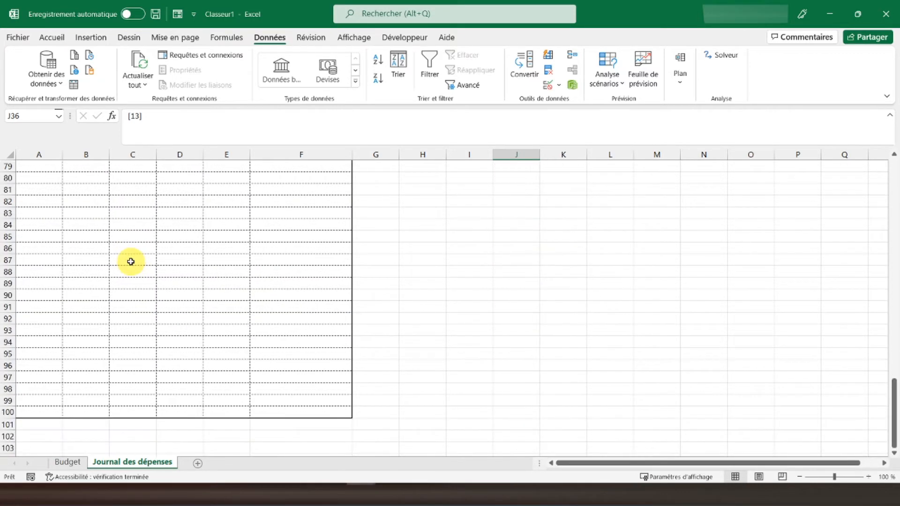
pyautogui.moveTo(130, 411); pyautogui.dragTo(127, 224)
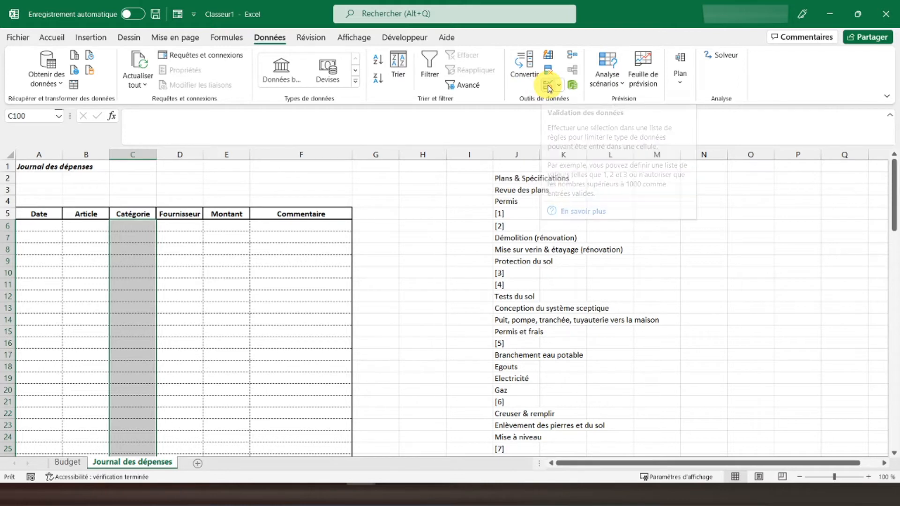
pyautogui.click(548, 86)
pyautogui.click(490, 171)
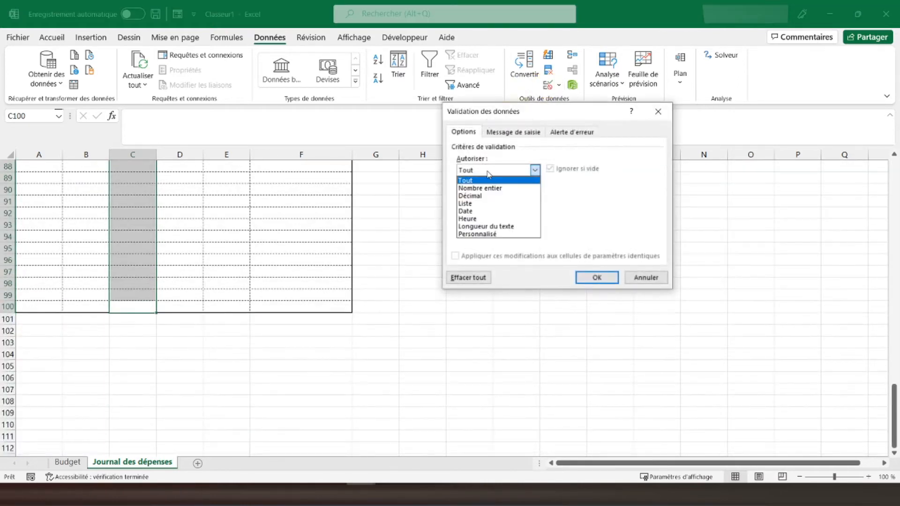
pyautogui.click(481, 204)
pyautogui.click(560, 218)
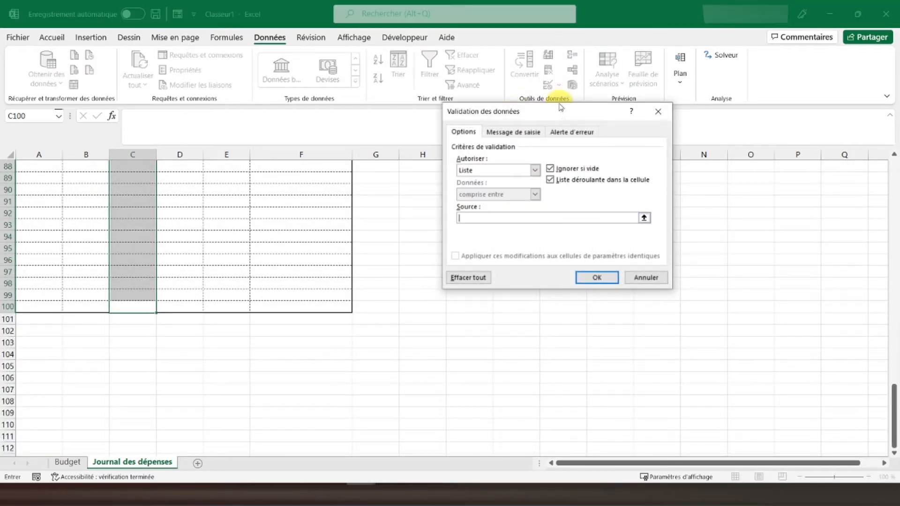
pyautogui.moveTo(559, 114); pyautogui.dragTo(271, 165)
pyautogui.scroll(8, 583, 235)
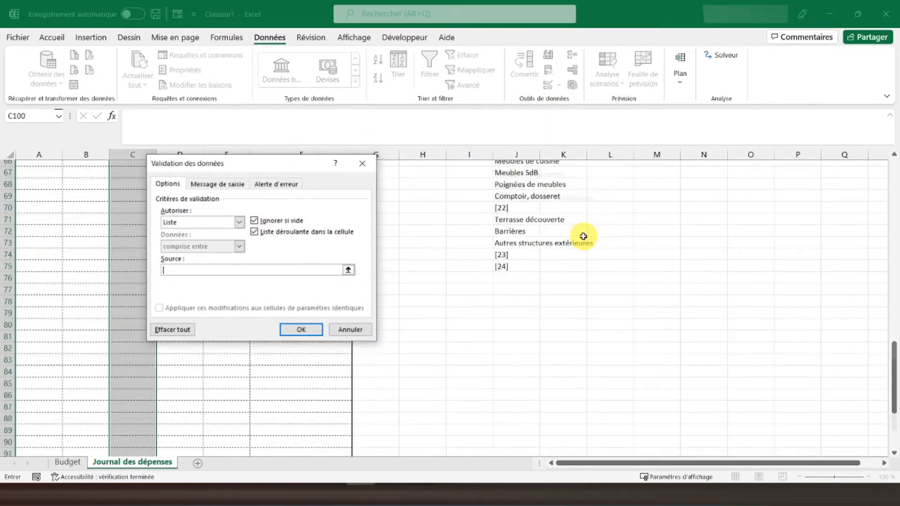
pyautogui.moveTo(505, 297); pyautogui.dragTo(510, 182)
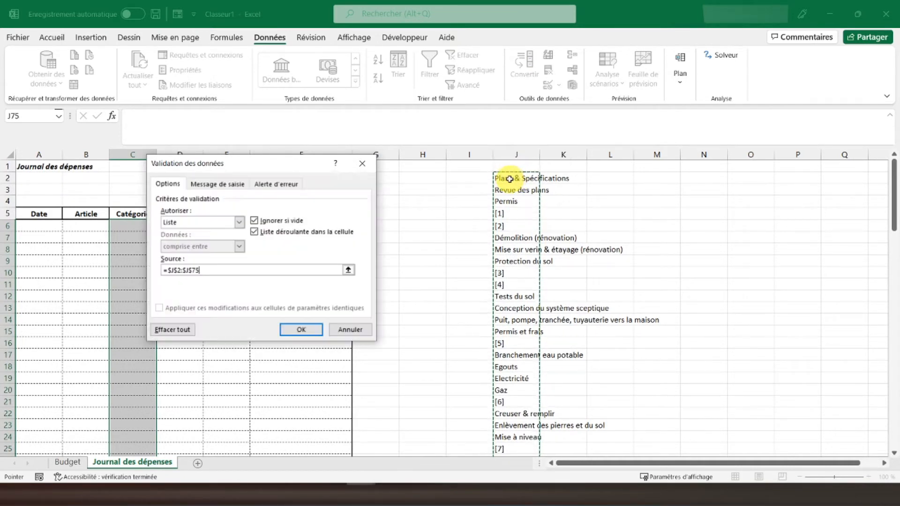
pyautogui.click(301, 330)
# Check the drop-down list in cell C6 and widen the Catégorie column to about twice its width.
pyautogui.click(127, 230)
pyautogui.click(126, 229)
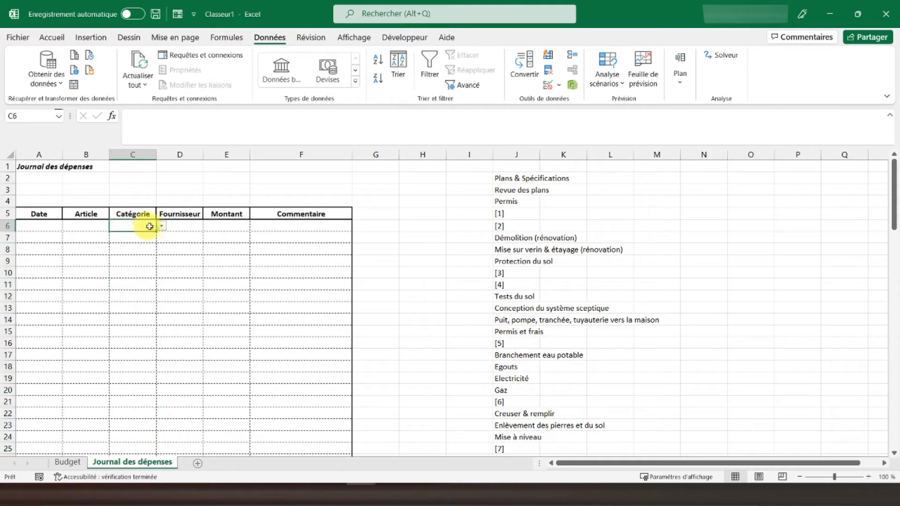
pyautogui.click(162, 227)
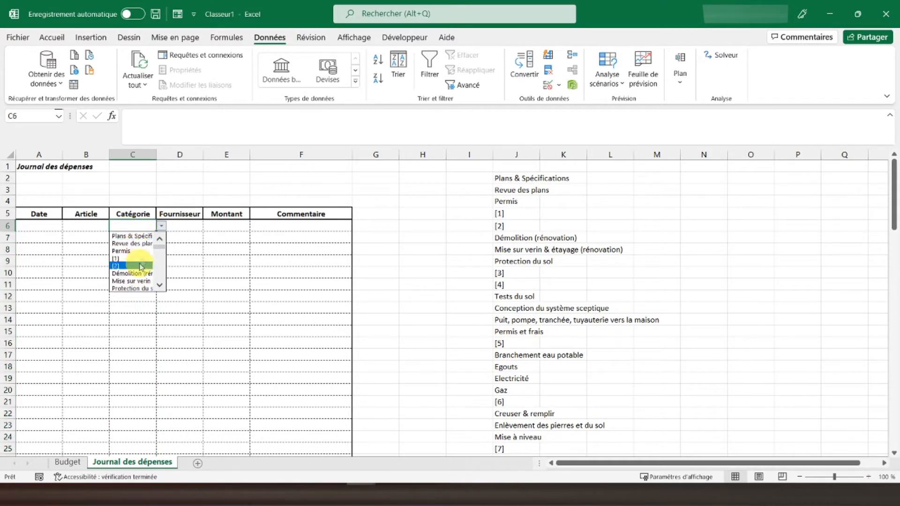
pyautogui.press('Escape')
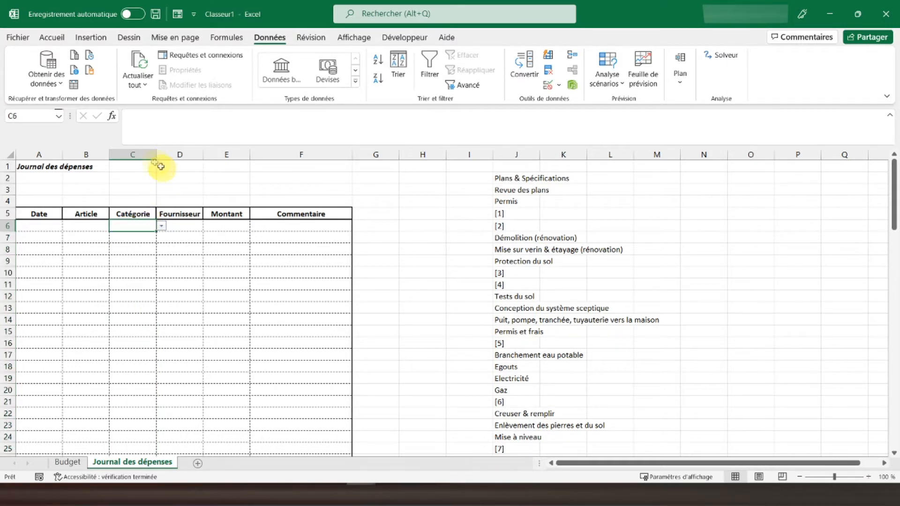
pyautogui.moveTo(156, 157); pyautogui.dragTo(202, 148)
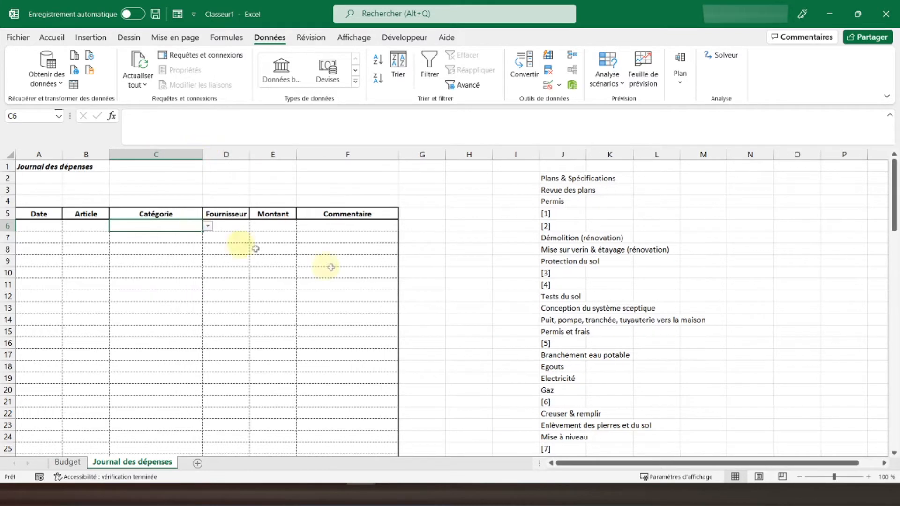
# Hide column J containing the category source list.
pyautogui.click(564, 154)
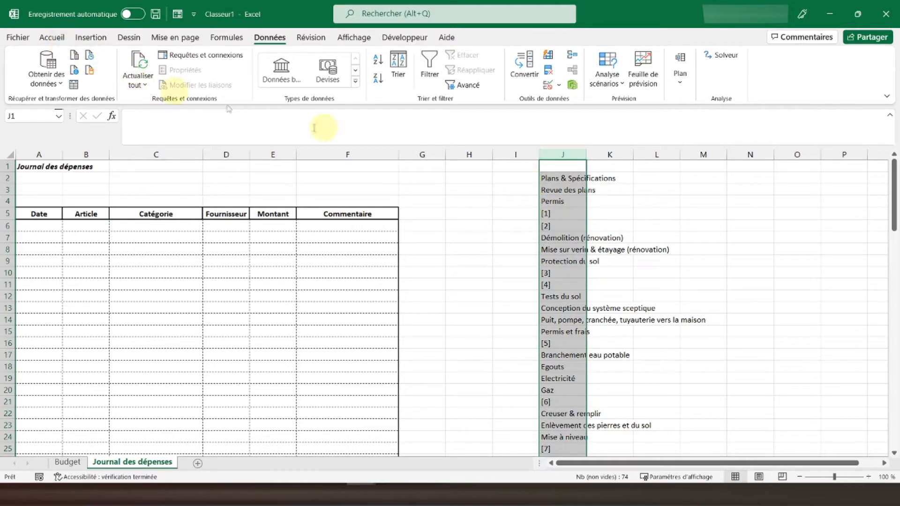
pyautogui.rightClick(564, 156)
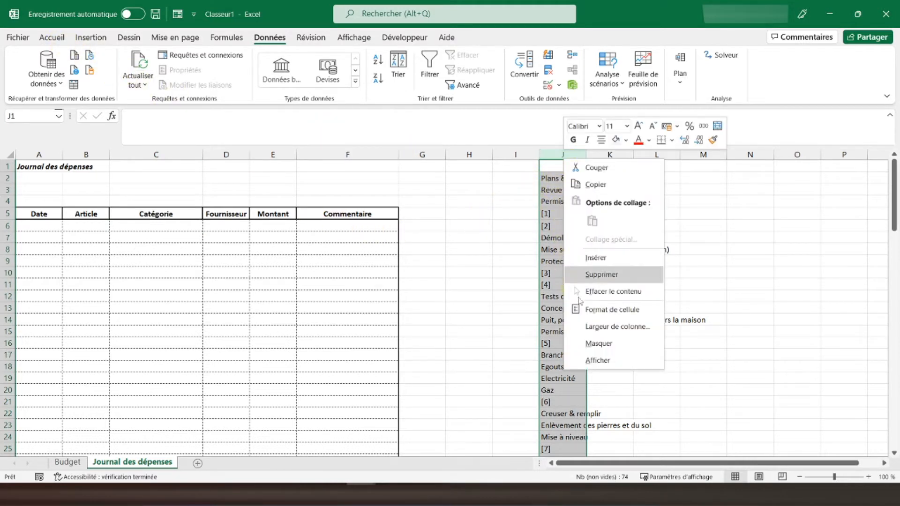
pyautogui.click(599, 344)
pyautogui.click(451, 213)
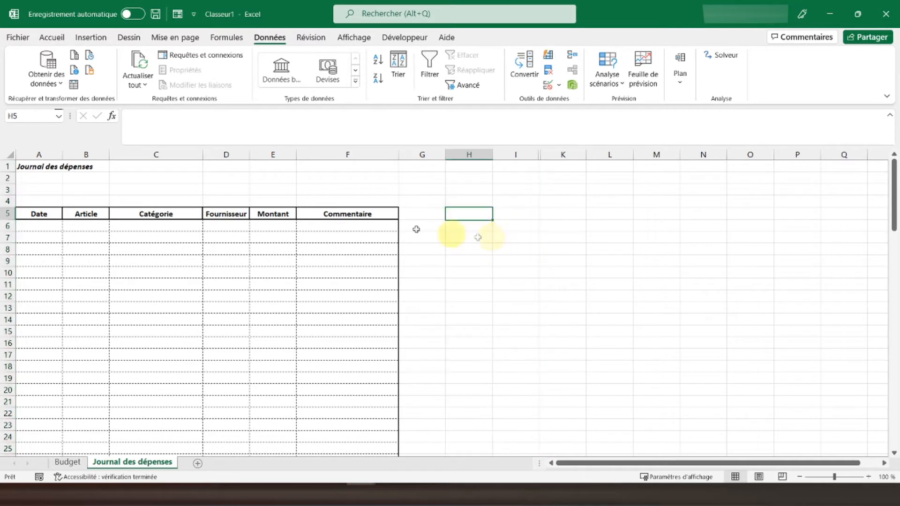
pyautogui.click(39, 166)
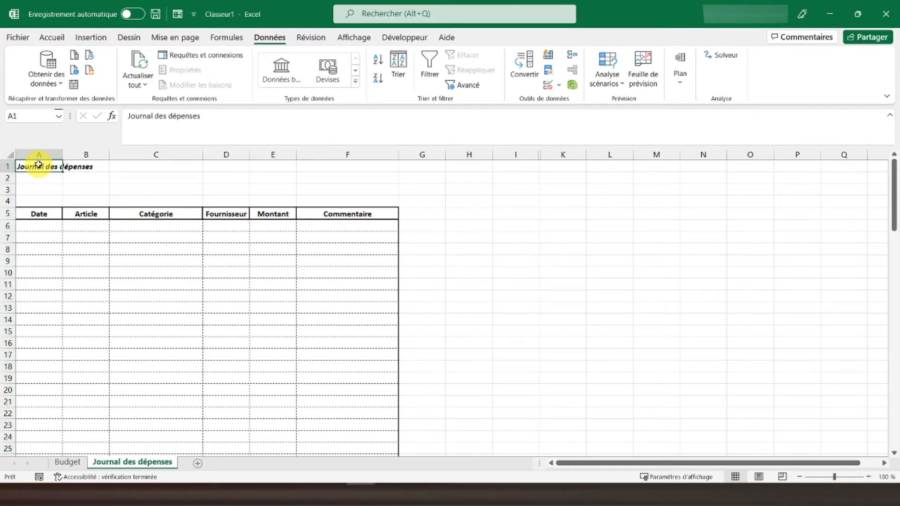
# Fill in a test expense in row 6 with the category Revue des plans and an amount of 200.
pyautogui.click(126, 227)
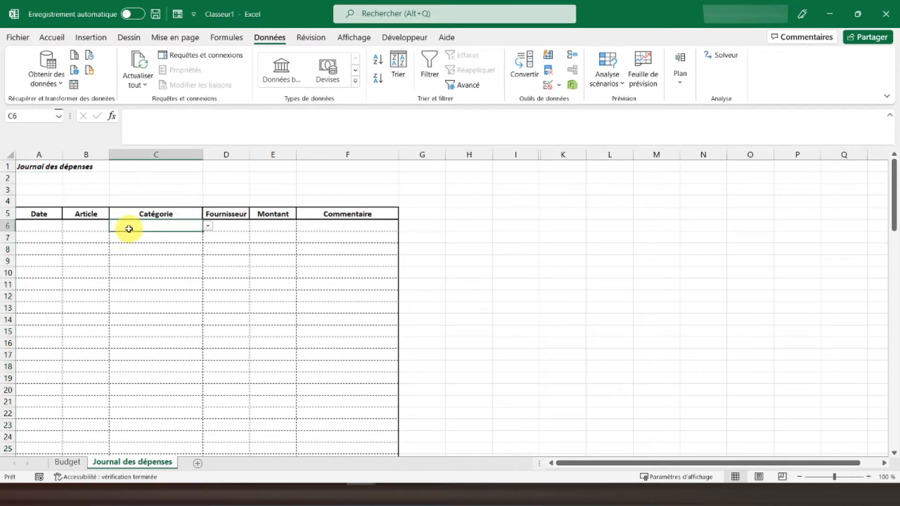
pyautogui.click(209, 227)
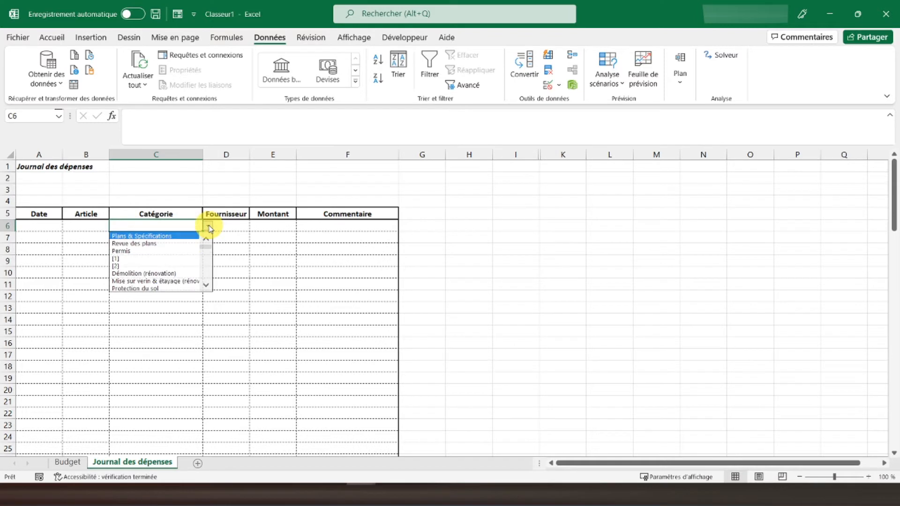
pyautogui.click(146, 244)
pyautogui.click(232, 226)
pyautogui.click(280, 224)
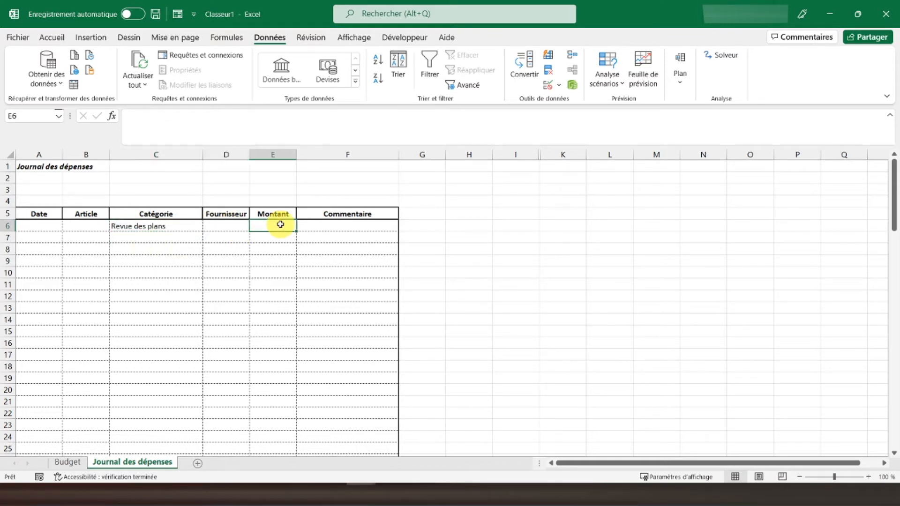
pyautogui.write('200')
pyautogui.press('Return')
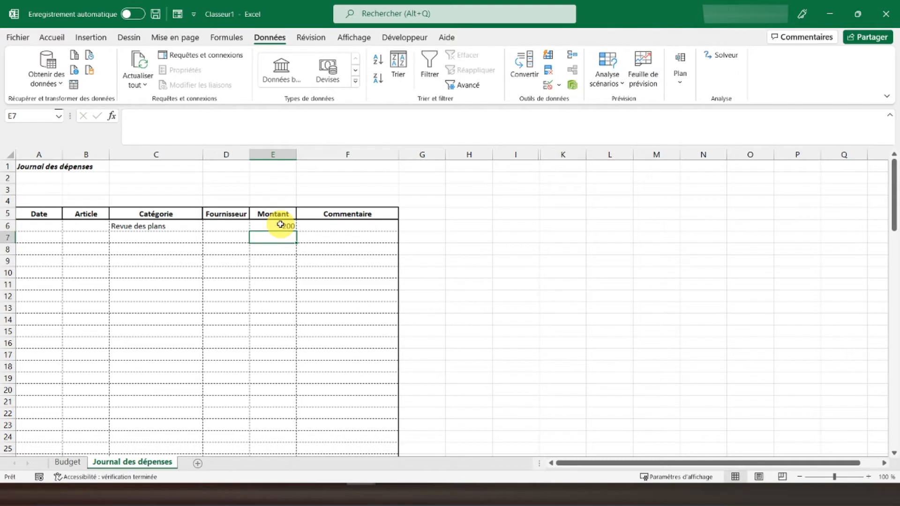
# Apply the euro accounting number format to the whole Montant column E.
pyautogui.click(279, 154)
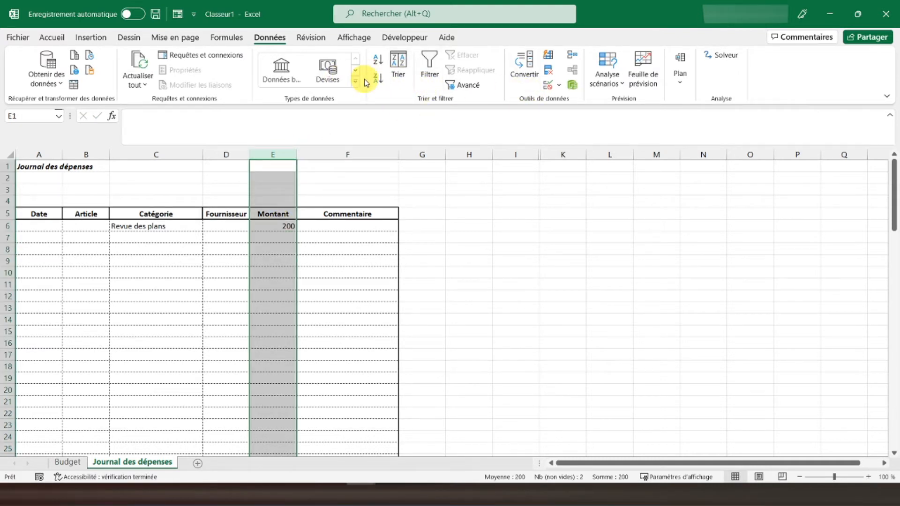
pyautogui.click(50, 41)
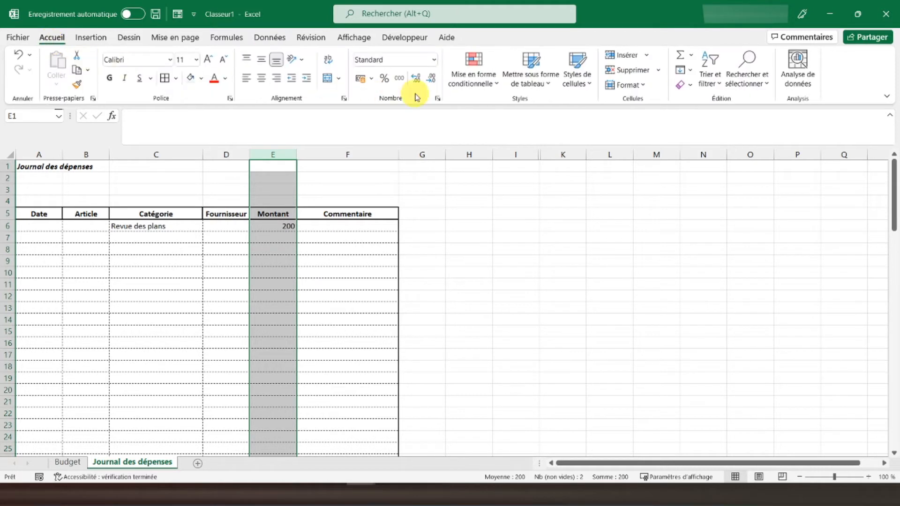
pyautogui.click(360, 81)
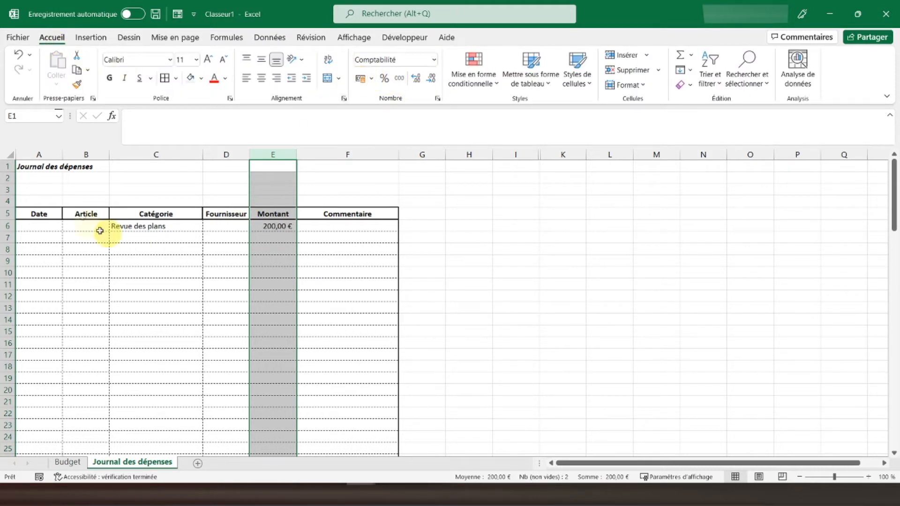
# Format the whole column A as Date with the *14/03/2012 type.
pyautogui.click(32, 156)
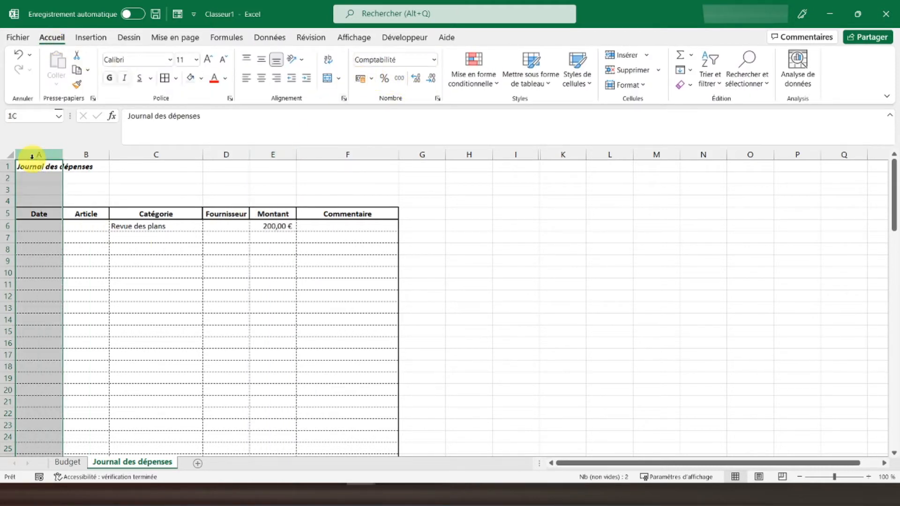
pyautogui.rightClick(39, 253)
pyautogui.click(72, 405)
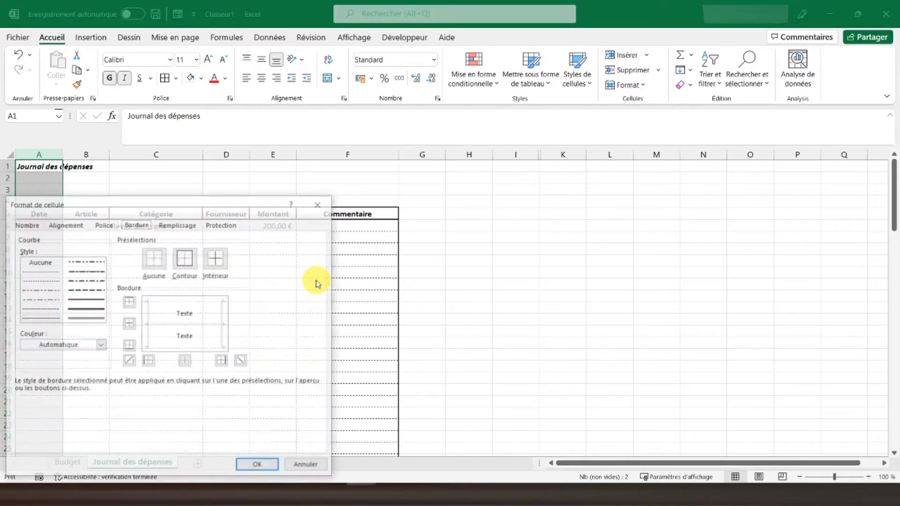
pyautogui.click(25, 225)
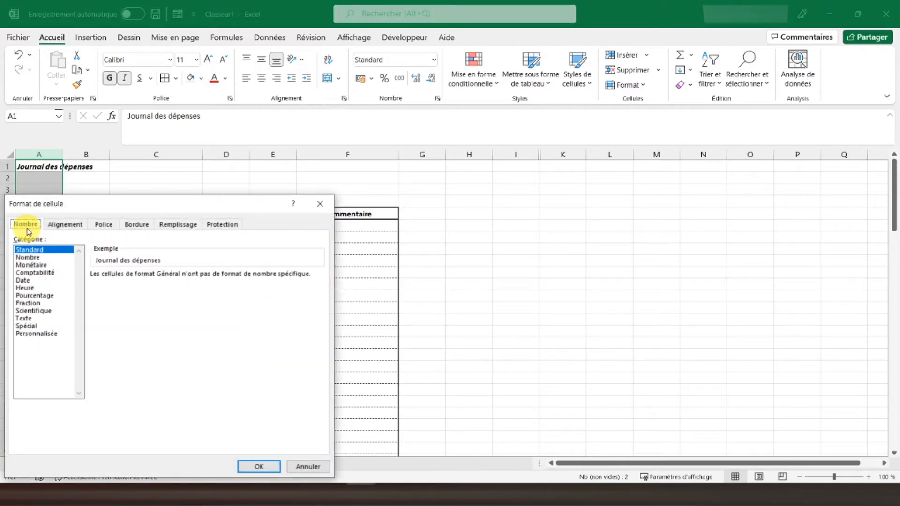
pyautogui.click(33, 280)
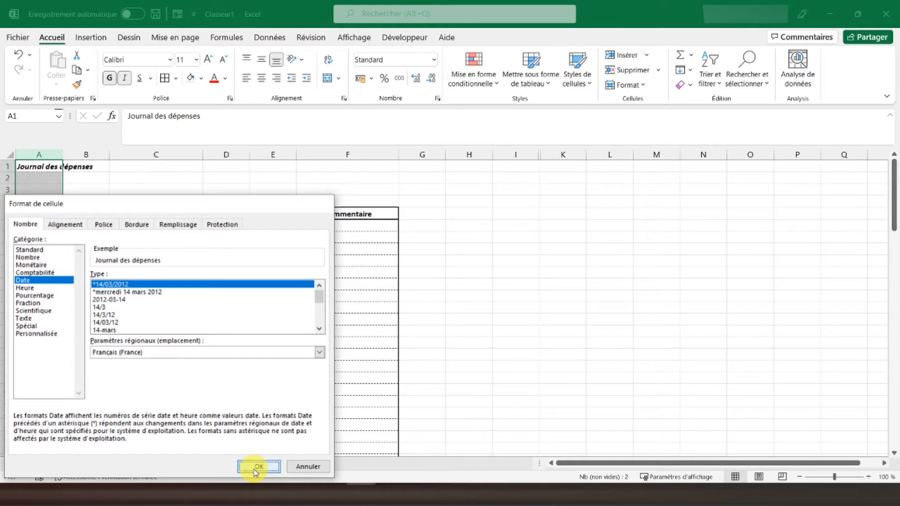
pyautogui.click(259, 467)
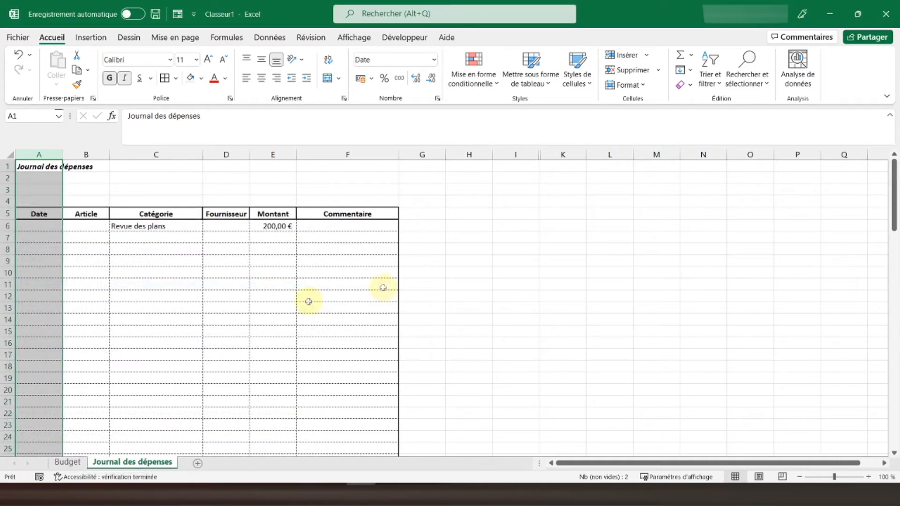
# On the Budget sheet, apply all borders to the Fournisseurs cells E7:E11 of the GENERALITES section.
pyautogui.click(69, 462)
pyautogui.scroll(20, 183, 338)
pyautogui.scroll(5, 183, 337)
pyautogui.click(275, 233)
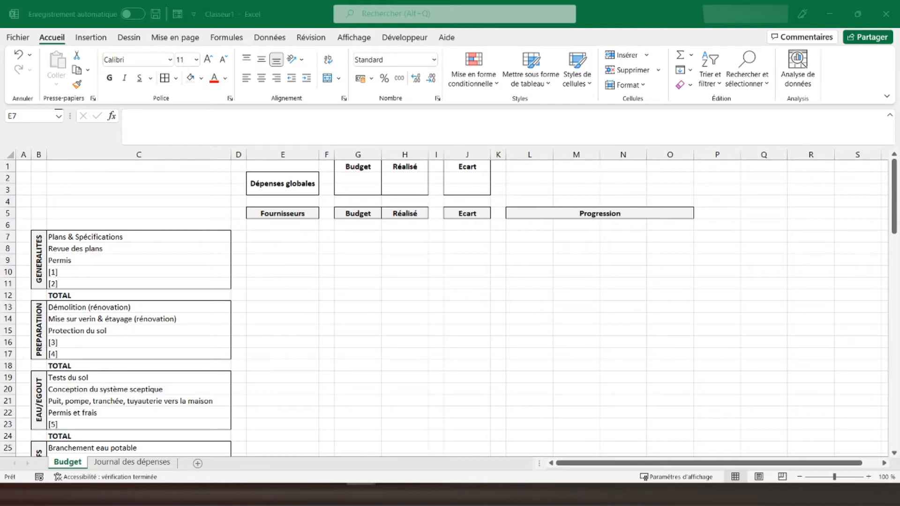
pyautogui.click(272, 236)
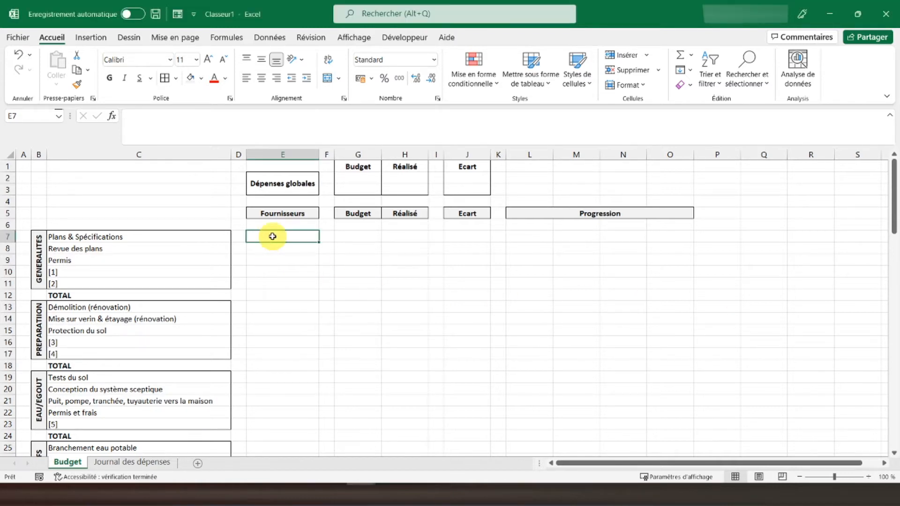
pyautogui.moveTo(273, 236); pyautogui.dragTo(277, 280)
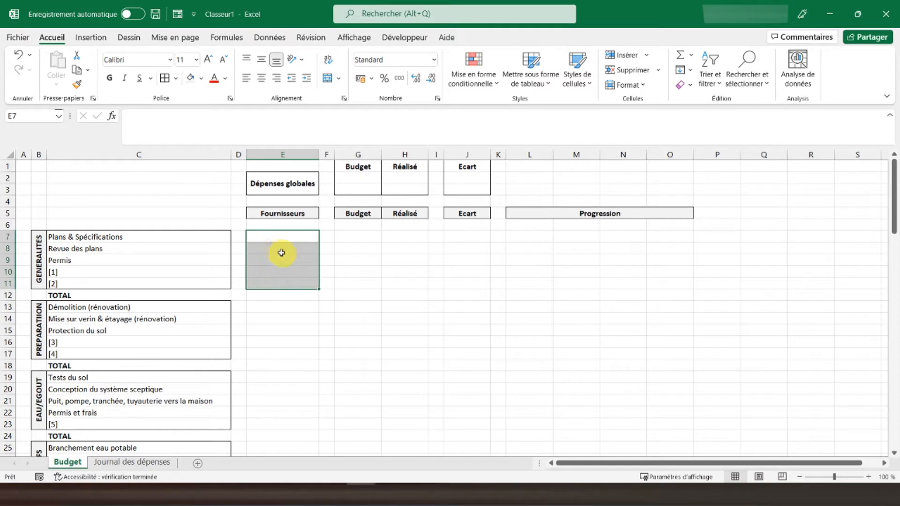
pyautogui.click(178, 79)
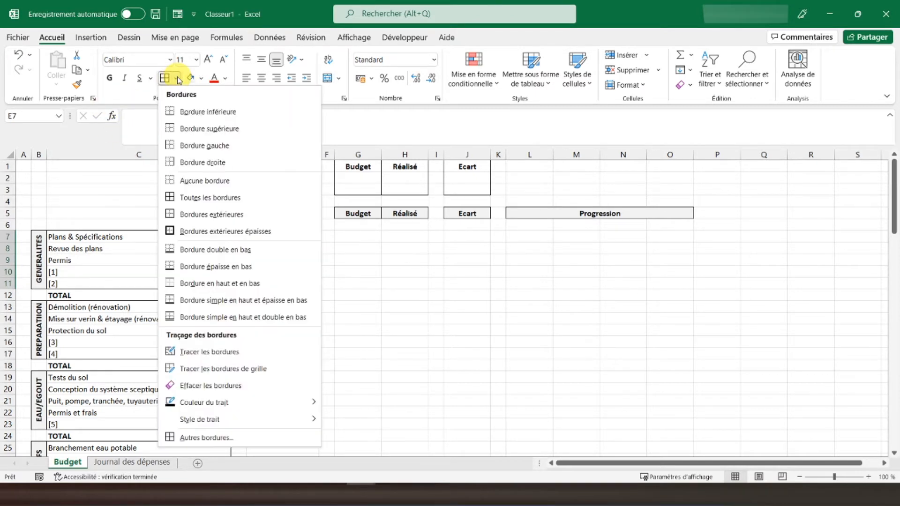
pyautogui.click(178, 197)
pyautogui.click(280, 237)
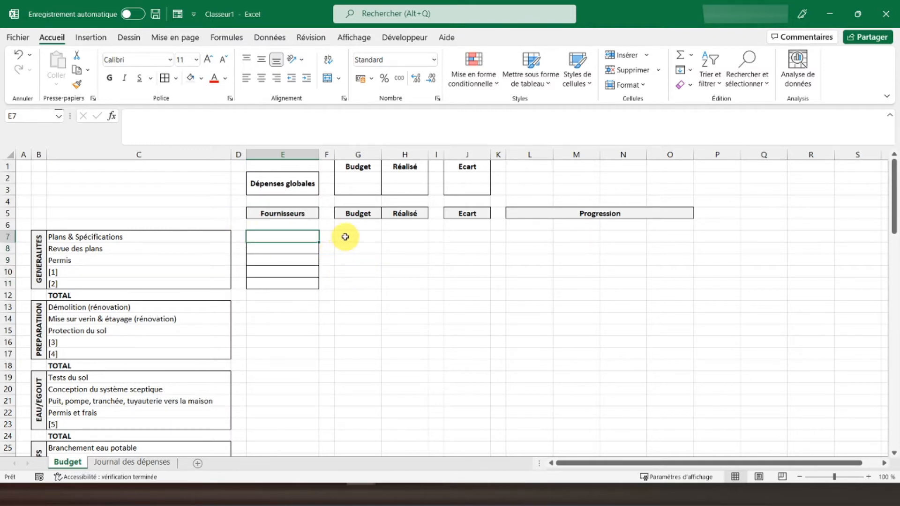
# Apply all borders to the Budget and Réalisé cells G7:H11 and the Ecart cells J7:J11 of the GENERALITES section.
pyautogui.moveTo(345, 236); pyautogui.dragTo(406, 287)
pyautogui.click(164, 78)
pyautogui.moveTo(463, 237); pyautogui.dragTo(467, 284)
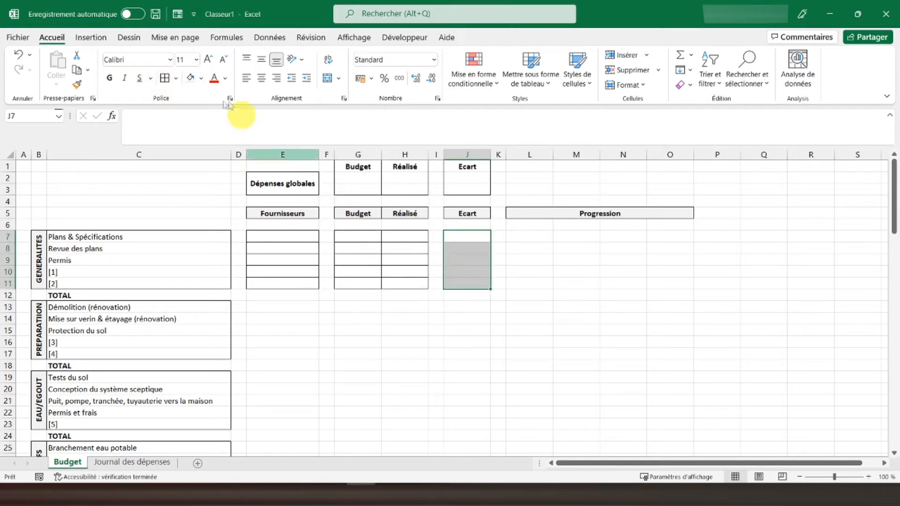
# Outline the GENERALITES Progression block L7:O11 with outside borders only.
pyautogui.moveTo(518, 233); pyautogui.dragTo(685, 283)
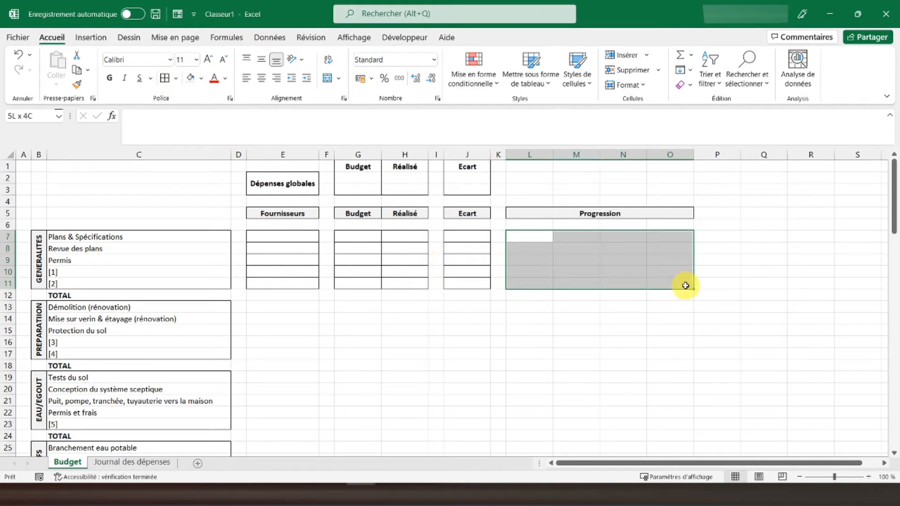
pyautogui.click(177, 80)
pyautogui.click(198, 214)
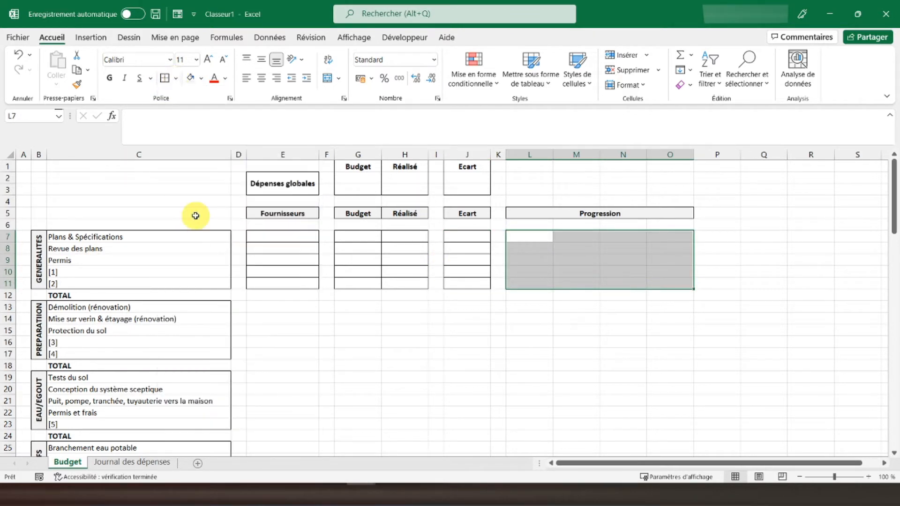
pyautogui.click(357, 259)
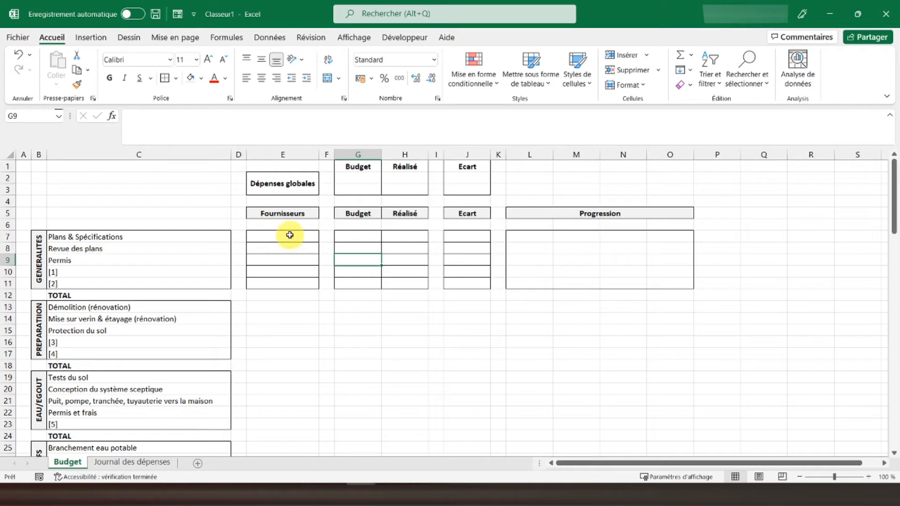
pyautogui.click(273, 240)
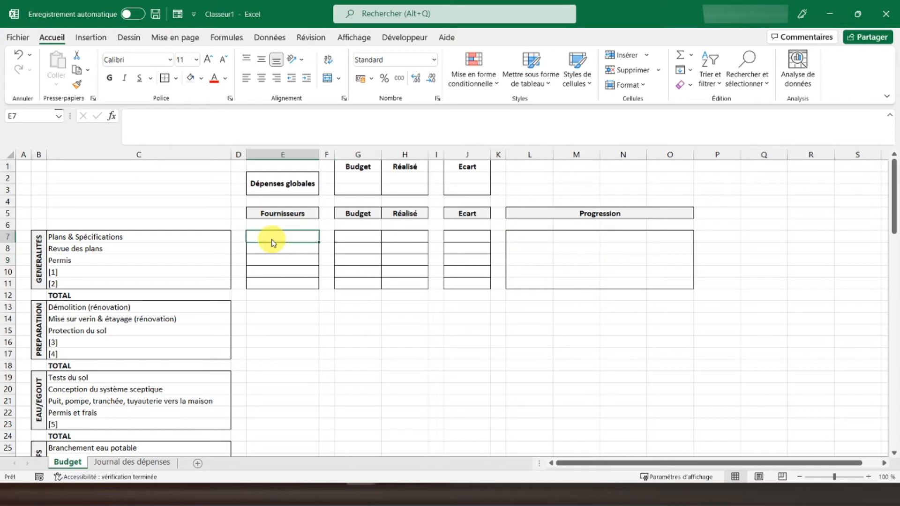
# Fill the GENERALITES Budget cells G7:G11 with the lightest theme green.
pyautogui.click(365, 234)
pyautogui.moveTo(365, 234); pyautogui.dragTo(357, 280)
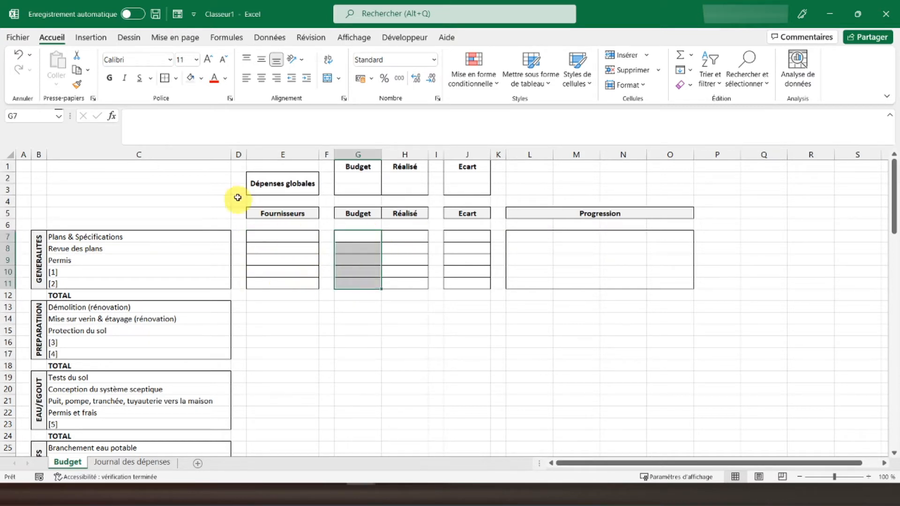
pyautogui.click(201, 78)
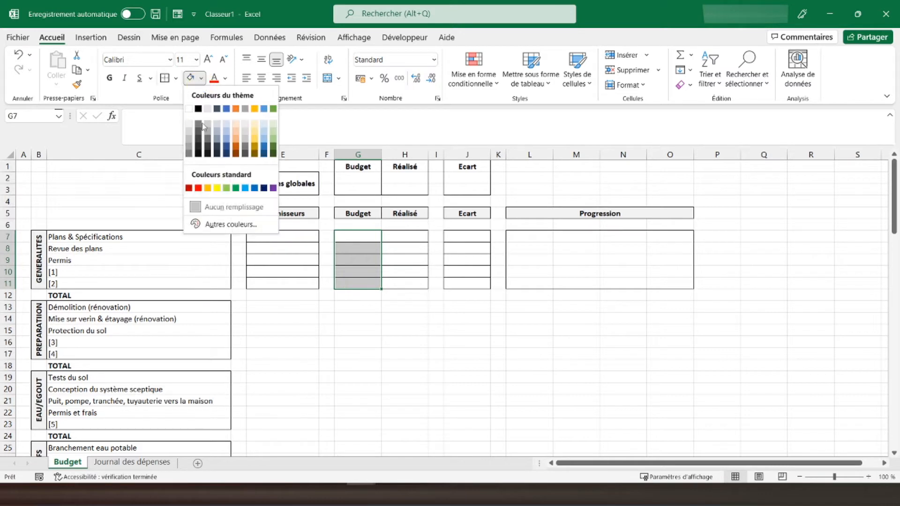
pyautogui.click(274, 124)
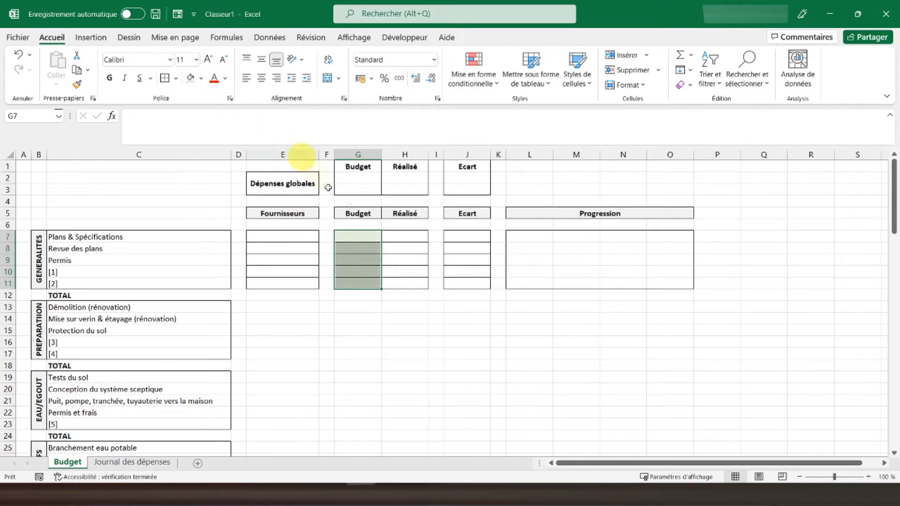
# Enter a budget of 500 for Plans & Spécifications in G7 and apply the euro accounting format to G7:J11.
pyautogui.click(406, 236)
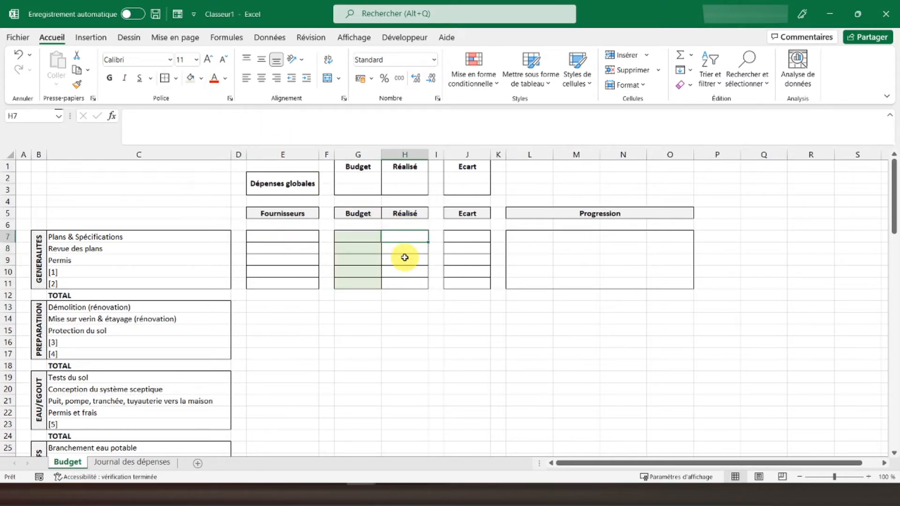
pyautogui.press('Left')
pyautogui.press('F2')
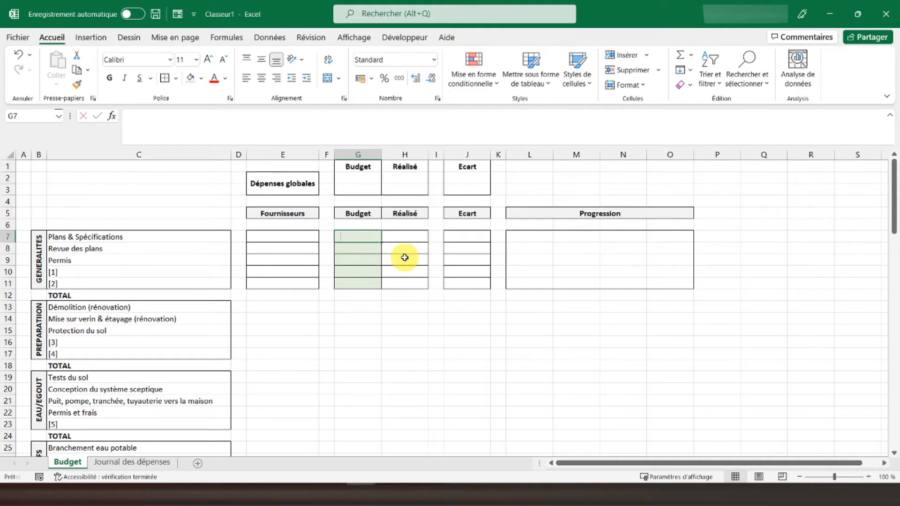
pyautogui.write('500')
pyautogui.press('Tab')
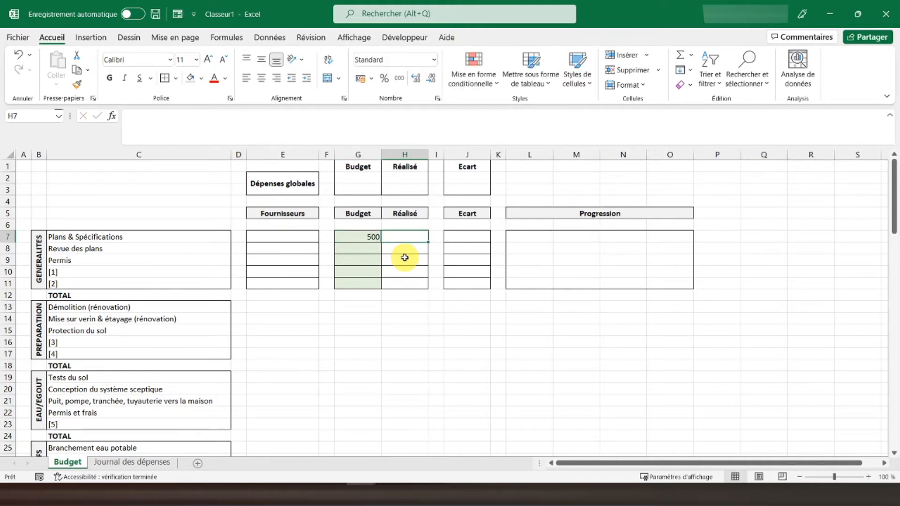
pyautogui.moveTo(356, 234); pyautogui.dragTo(454, 289)
pyautogui.click(361, 82)
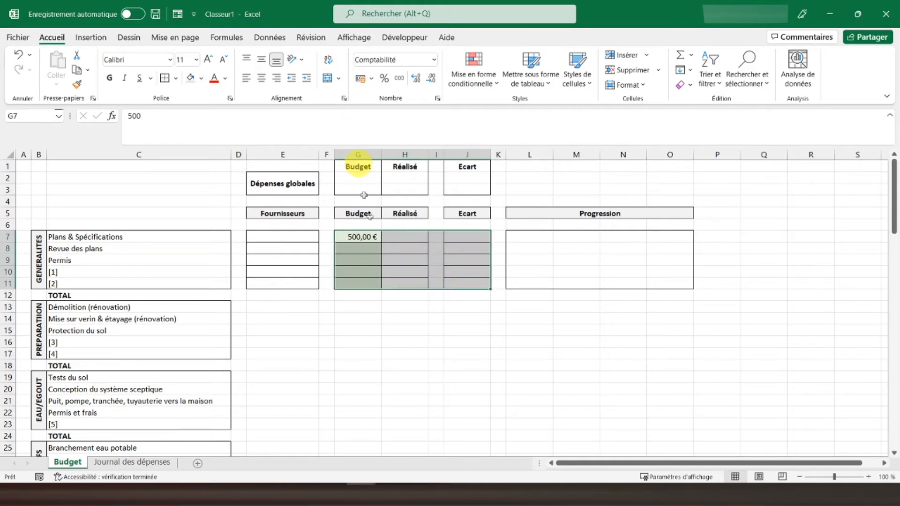
# Enter 250 as the Réalisé amount for Plans & Spécifications in H7.
pyautogui.click(395, 236)
pyautogui.write('250')
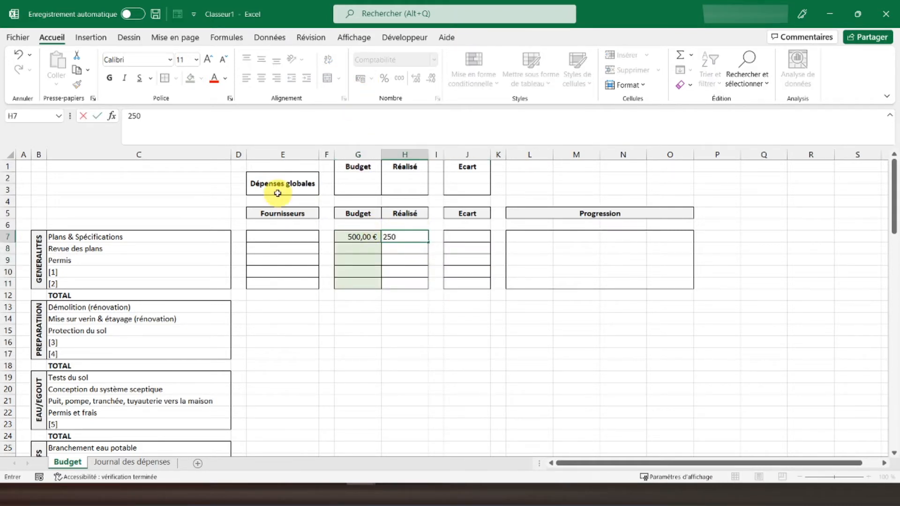
pyautogui.press('Tab')
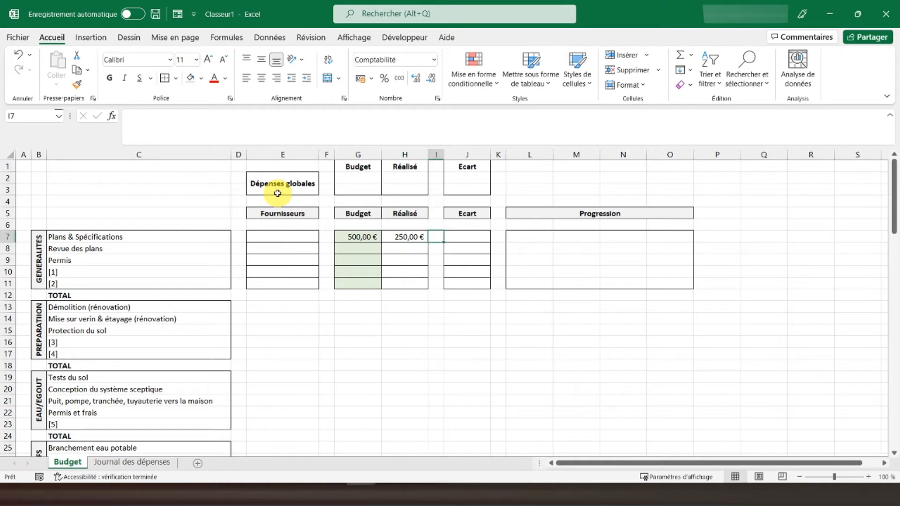
# Enter the Ecart formula =H7-G7 in J7 for Plans & Spécifications.
pyautogui.press('Tab')
pyautogui.write('=')
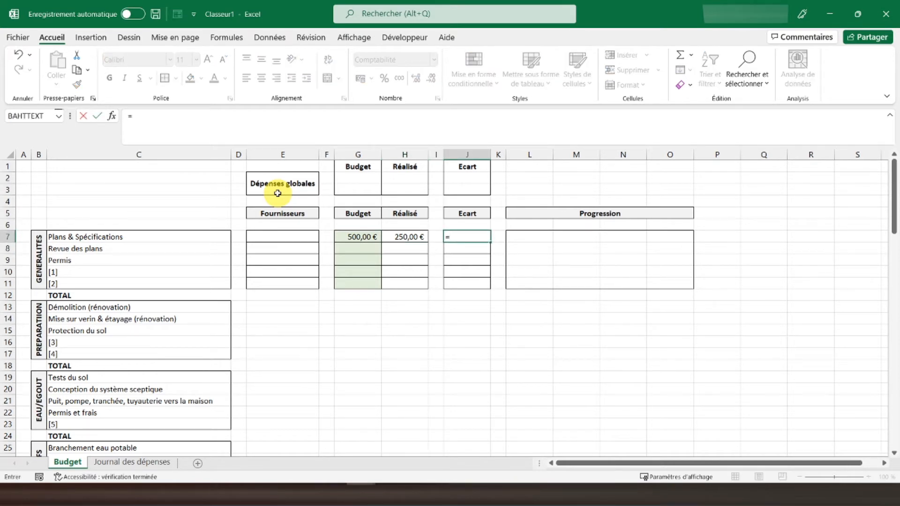
pyautogui.press('Left')
pyautogui.press('Left')
pyautogui.write('-')
pyautogui.press('Left')
pyautogui.press('Left')
pyautogui.press('Left')
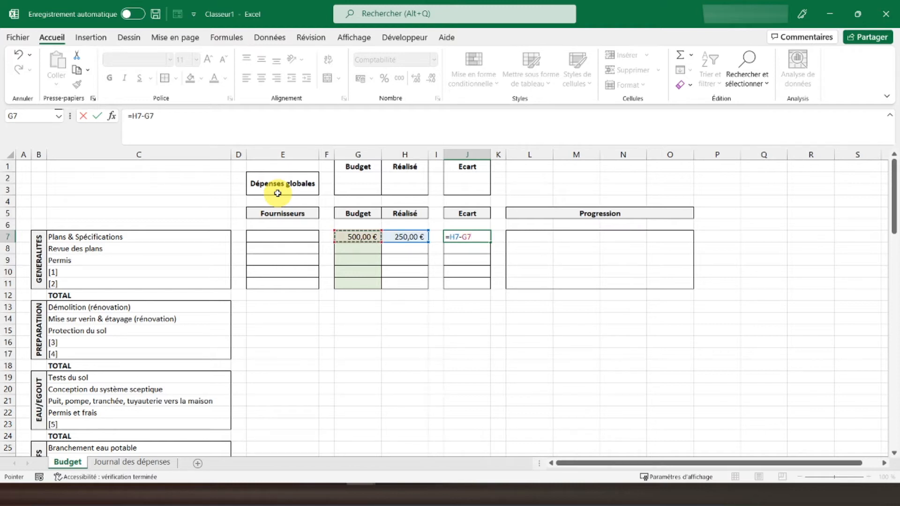
pyautogui.press('Return')
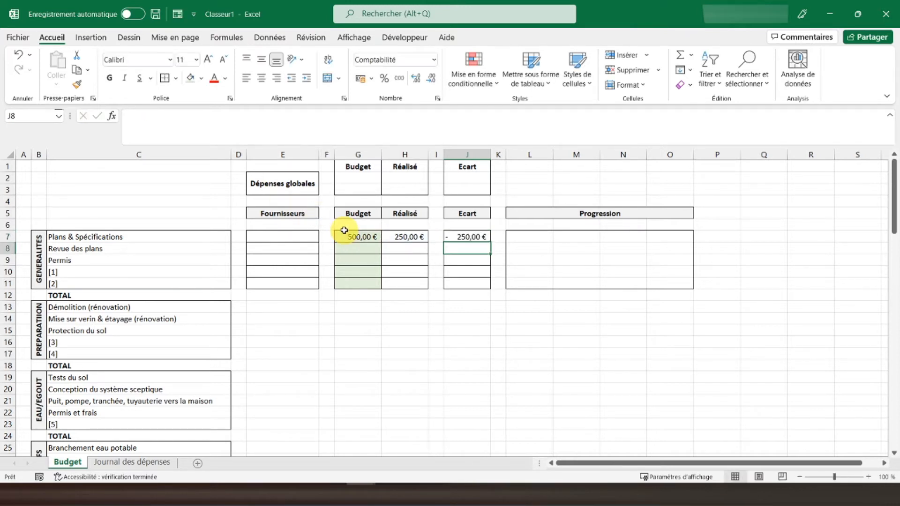
# Fill the Ecart formula from J7 down through J11.
pyautogui.click(471, 237)
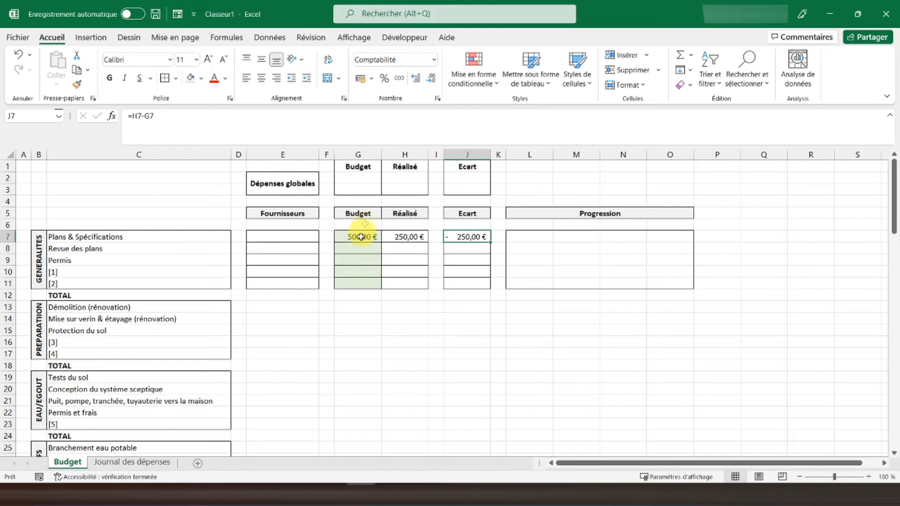
pyautogui.click(364, 241)
pyautogui.click(466, 238)
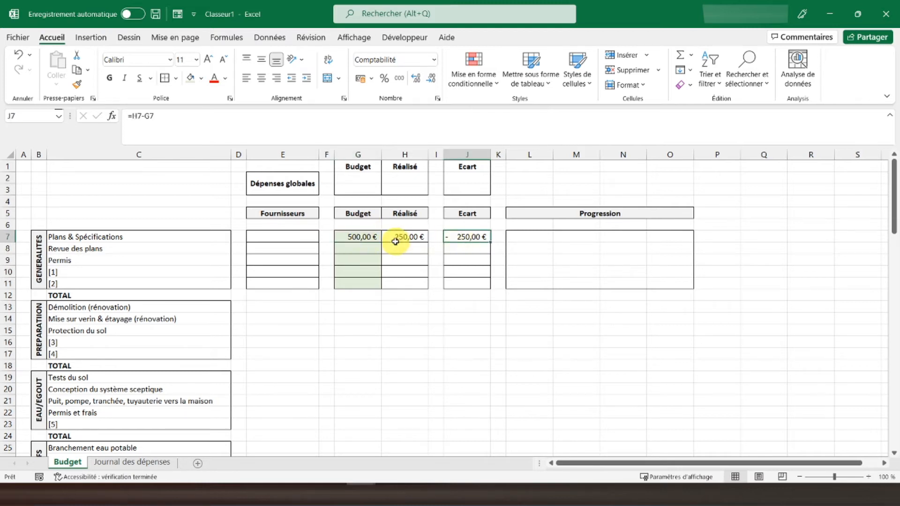
pyautogui.click(357, 248)
pyautogui.click(450, 239)
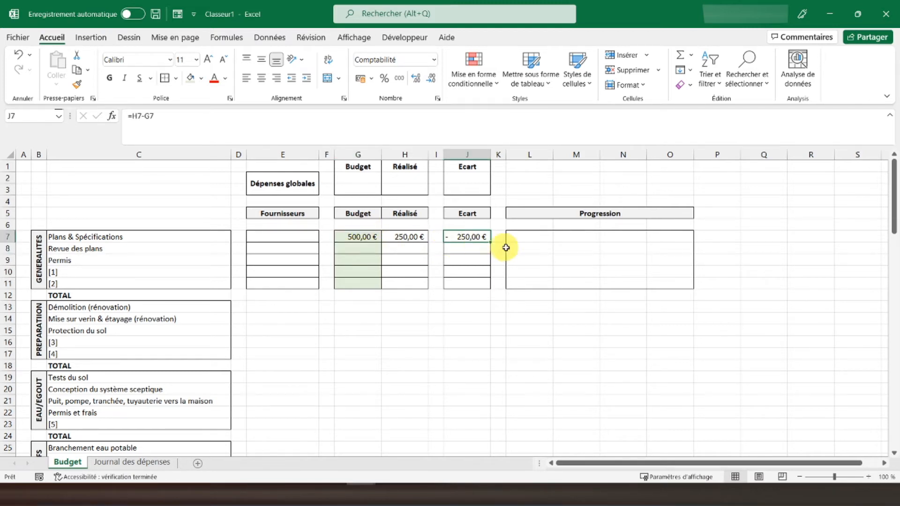
pyautogui.moveTo(491, 243); pyautogui.dragTo(485, 290)
pyautogui.click(307, 305)
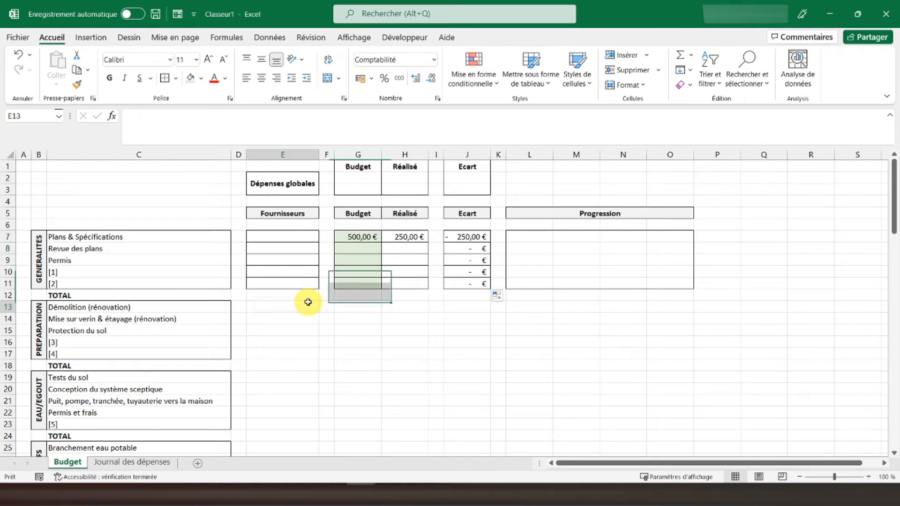
# Total the GENERALITES budget in G12 with =SOMME(G7:G11).
pyautogui.click(357, 297)
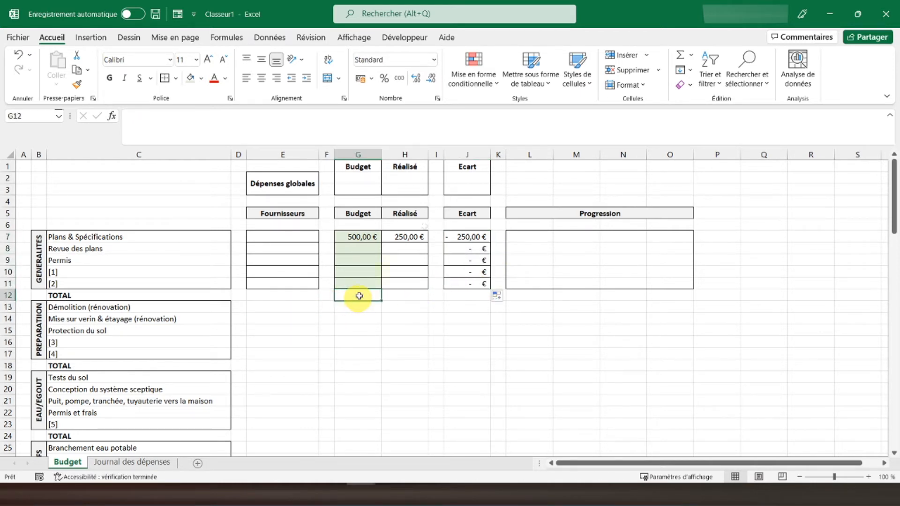
pyautogui.click(680, 54)
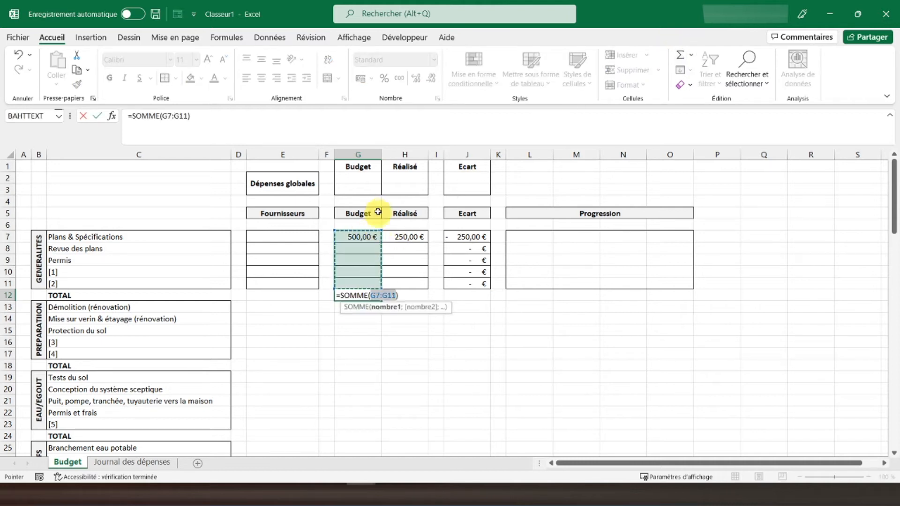
pyautogui.press('Return')
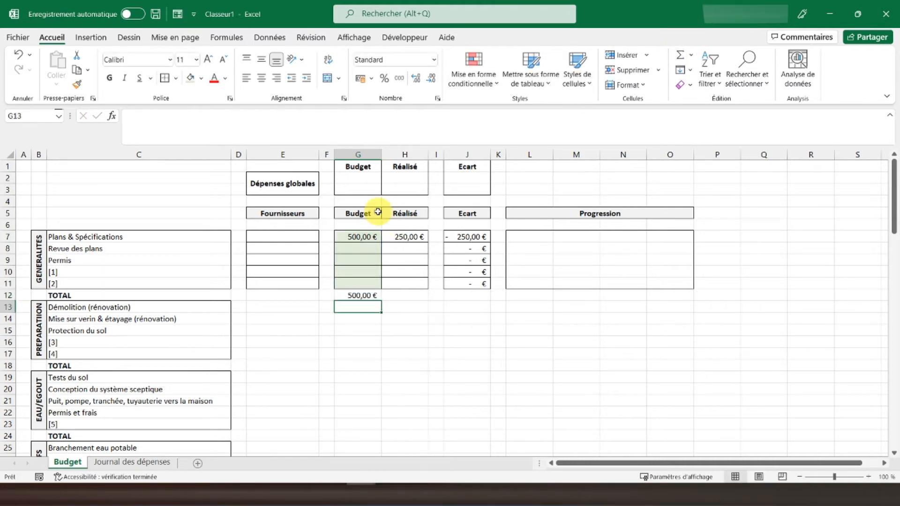
# Fill the G12 total formula across to J12 and clear the spacer cell I12.
pyautogui.click(368, 294)
pyautogui.moveTo(381, 301); pyautogui.dragTo(480, 295)
pyautogui.click(438, 296)
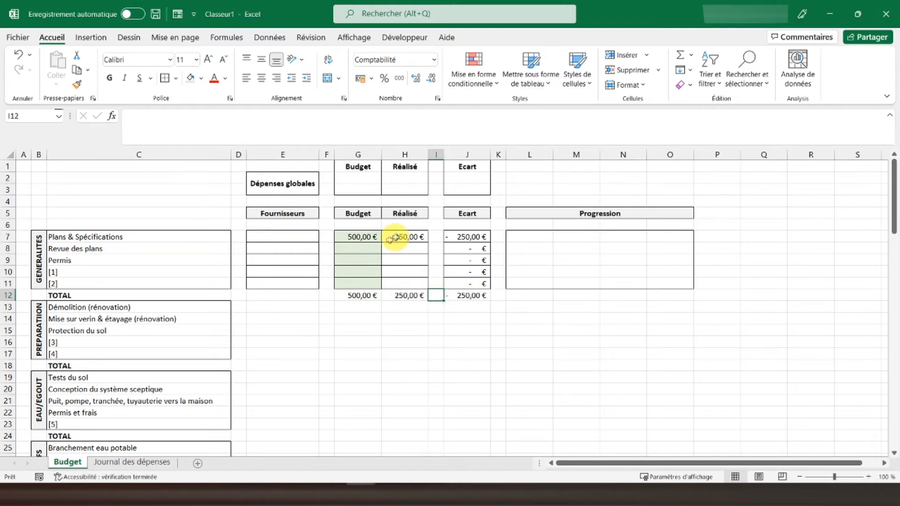
# Make the totals in G12:J12 bold and give G12:H12 a medium-thick solid top border.
pyautogui.moveTo(353, 293); pyautogui.dragTo(474, 294)
pyautogui.click(110, 78)
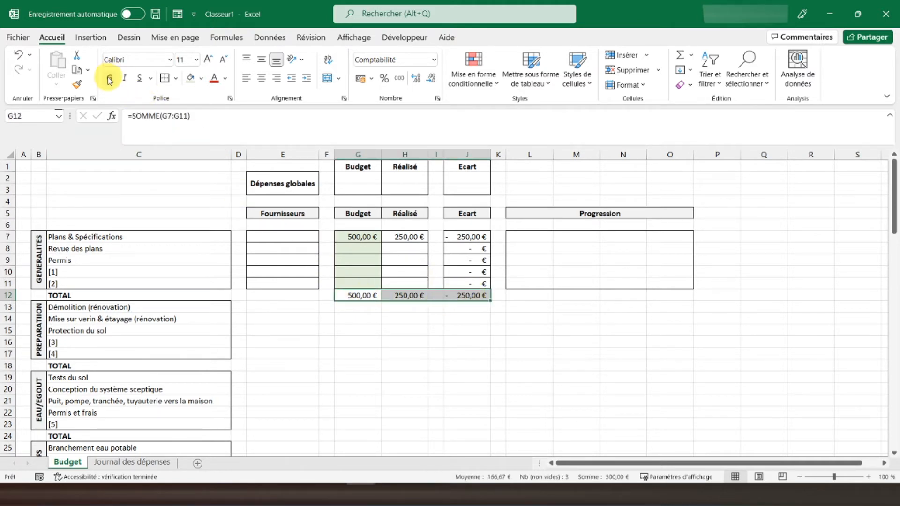
pyautogui.moveTo(353, 299); pyautogui.dragTo(386, 293)
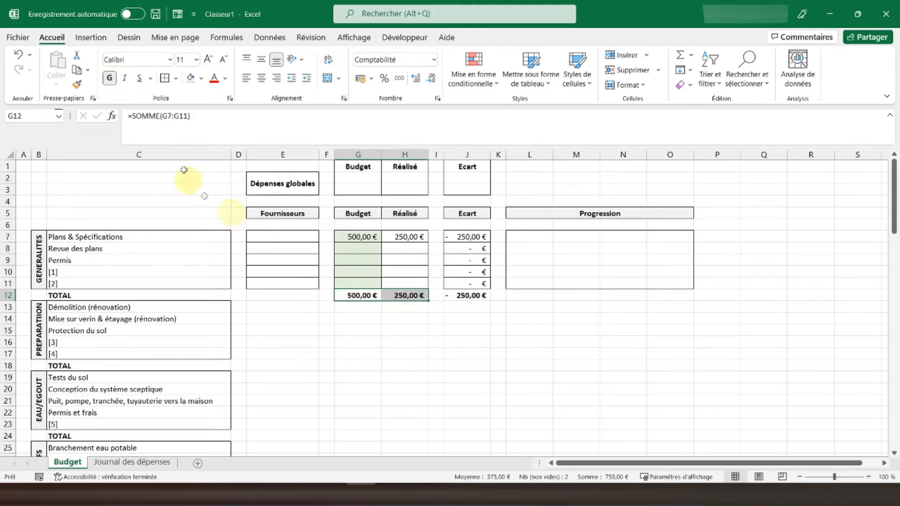
pyautogui.click(176, 79)
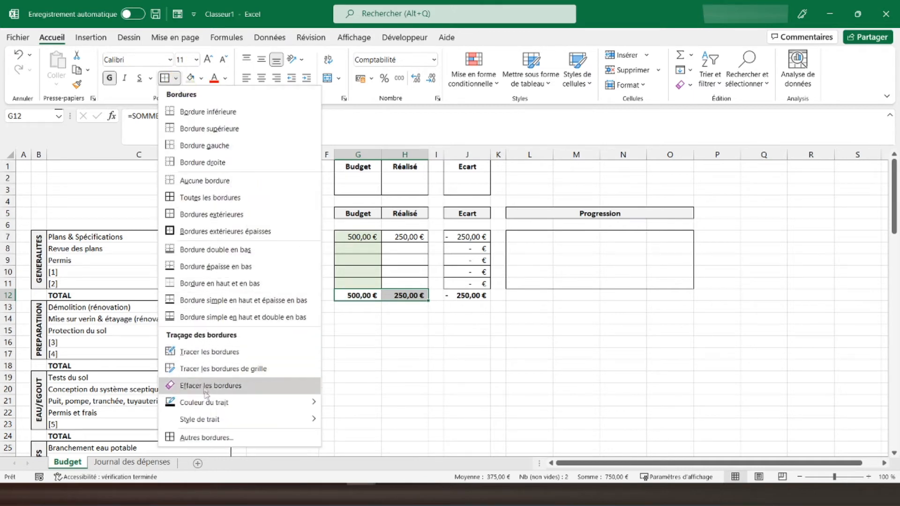
pyautogui.click(206, 437)
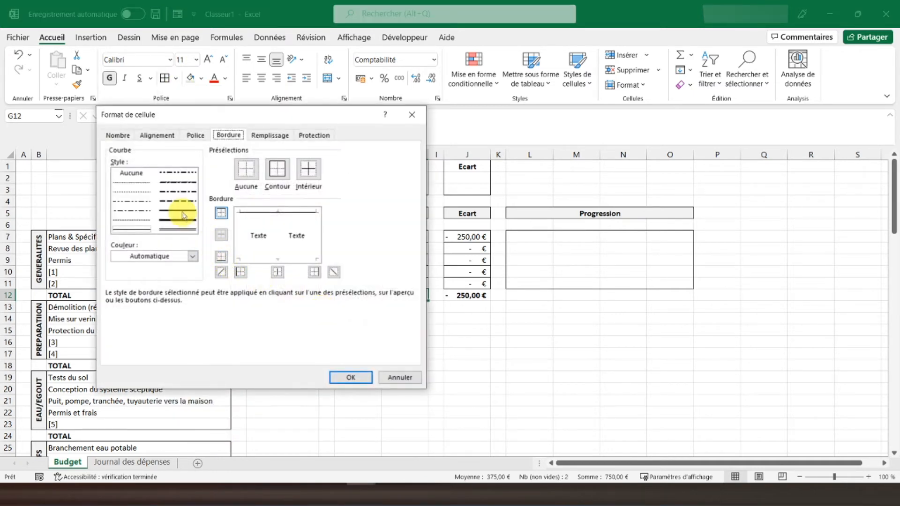
pyautogui.click(180, 212)
pyautogui.click(253, 211)
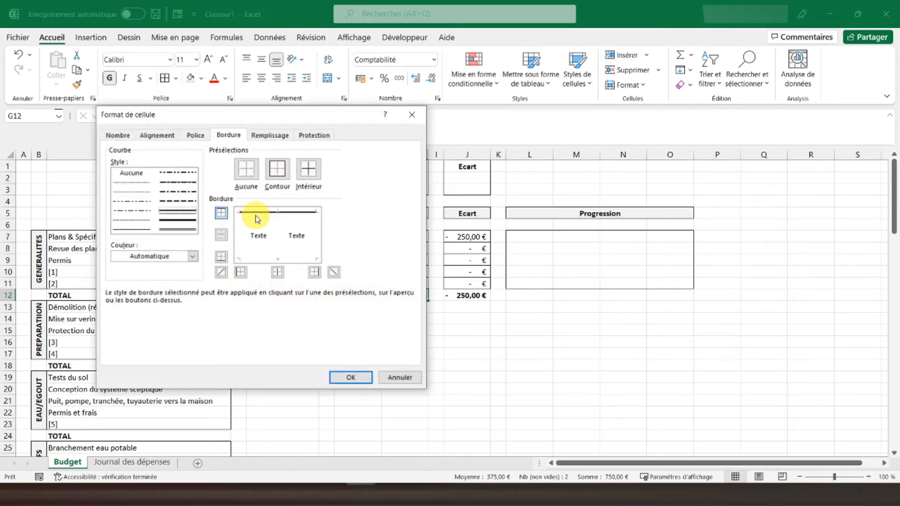
pyautogui.click(344, 380)
pyautogui.click(488, 318)
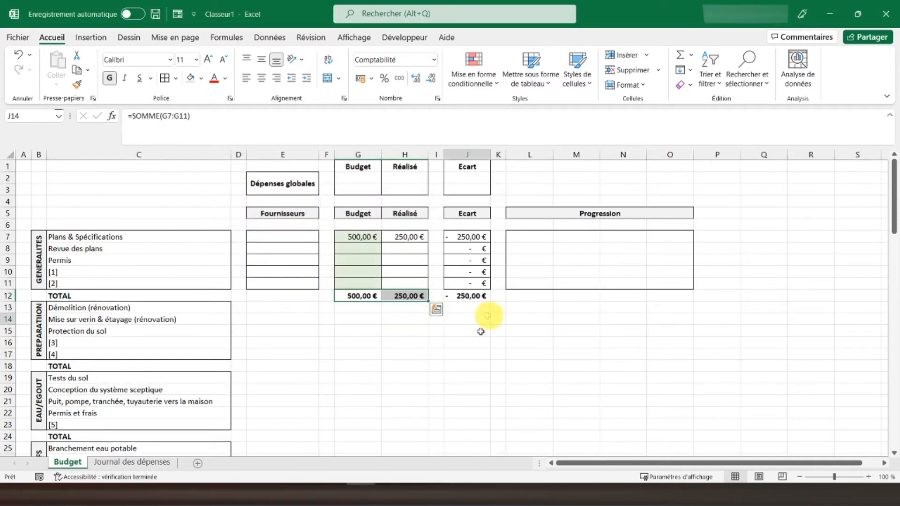
# Apply a medium-thick solid top border to the Ecart total in J12.
pyautogui.click(466, 296)
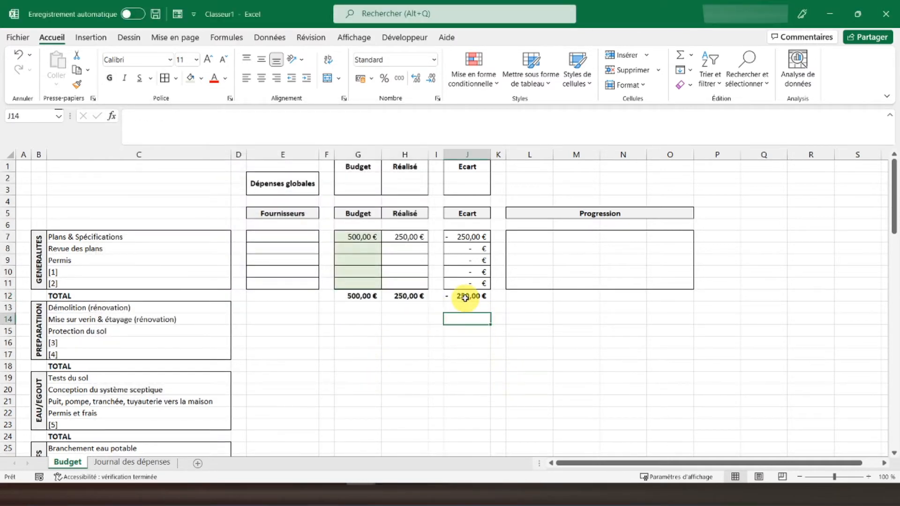
pyautogui.click(177, 79)
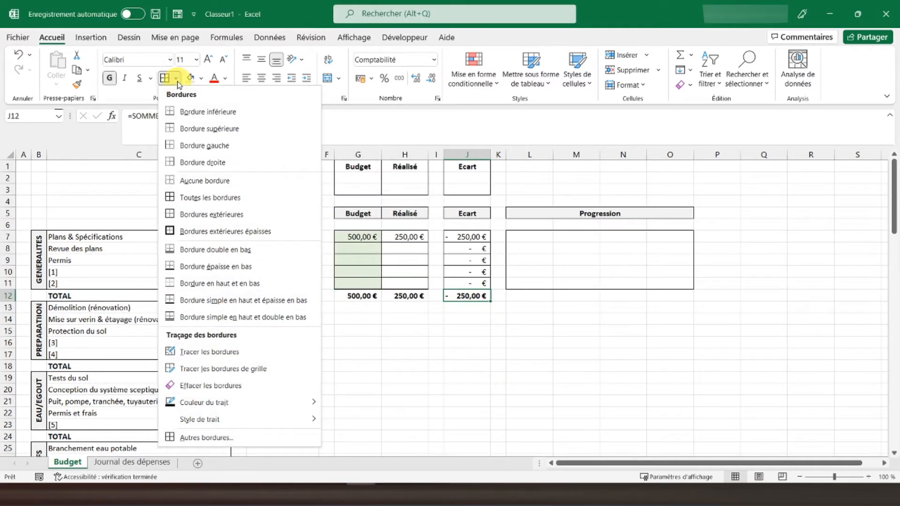
pyautogui.click(213, 436)
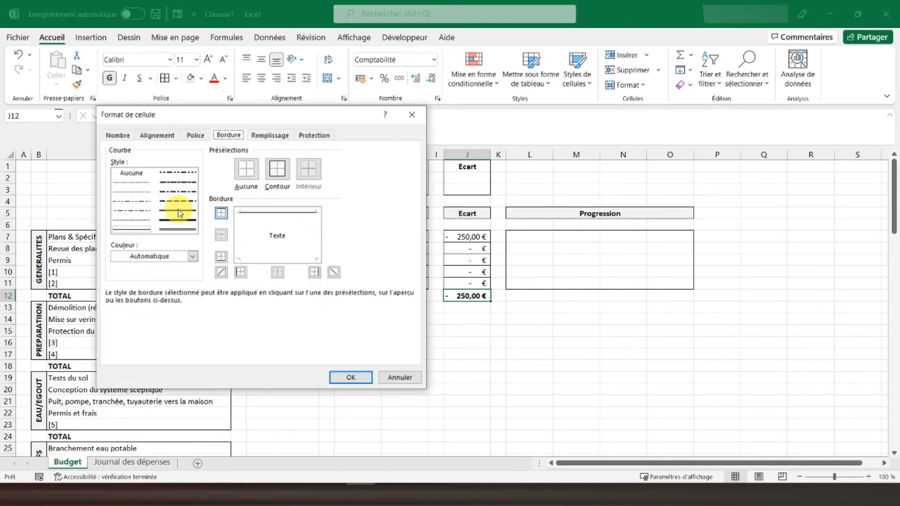
pyautogui.click(349, 377)
pyautogui.click(305, 259)
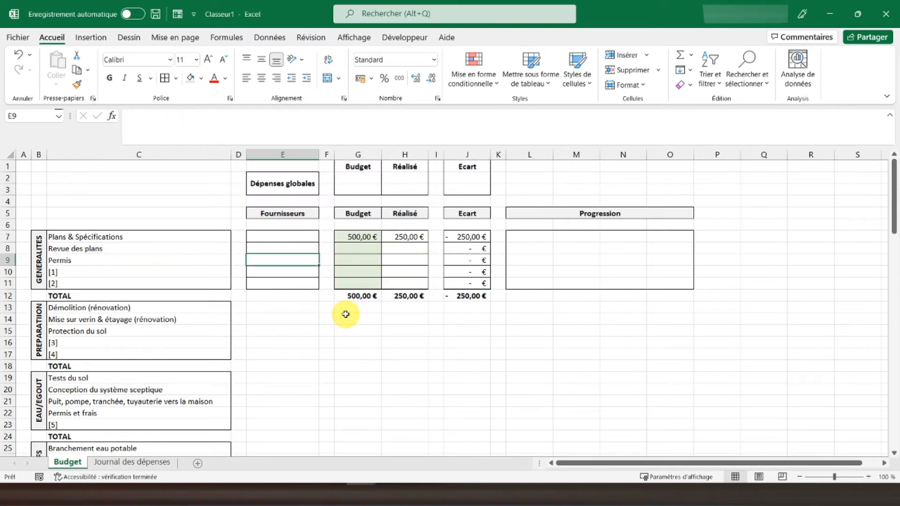
# Enter in Budget cell H7 the formula =SOMME.SI('Journal des dépenses'!C6:C100;Budget!C7;'Journal des dépenses'!E6:E100).
pyautogui.click(325, 249)
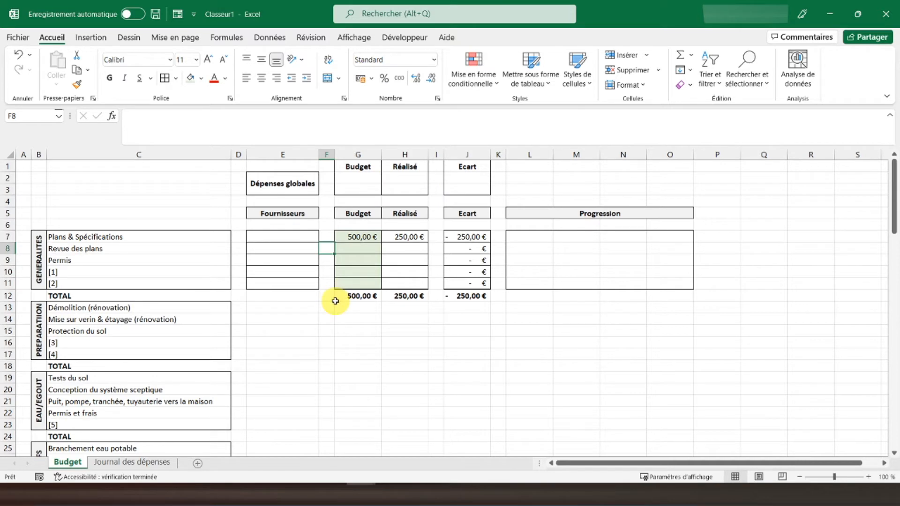
pyautogui.click(402, 238)
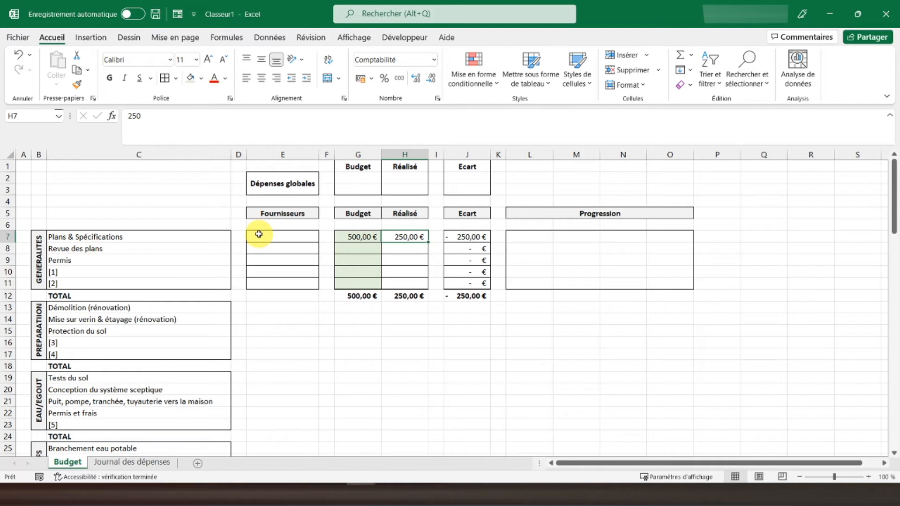
pyautogui.write('=somme.si(')
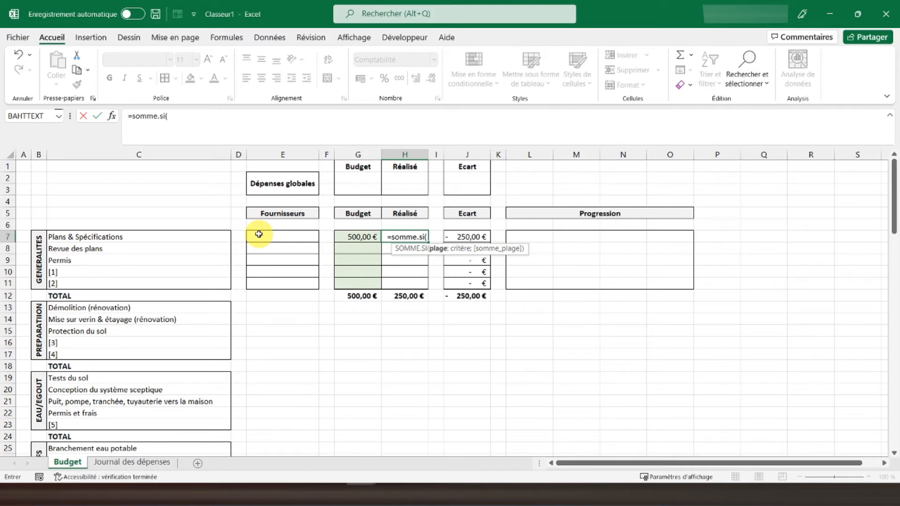
pyautogui.click(123, 463)
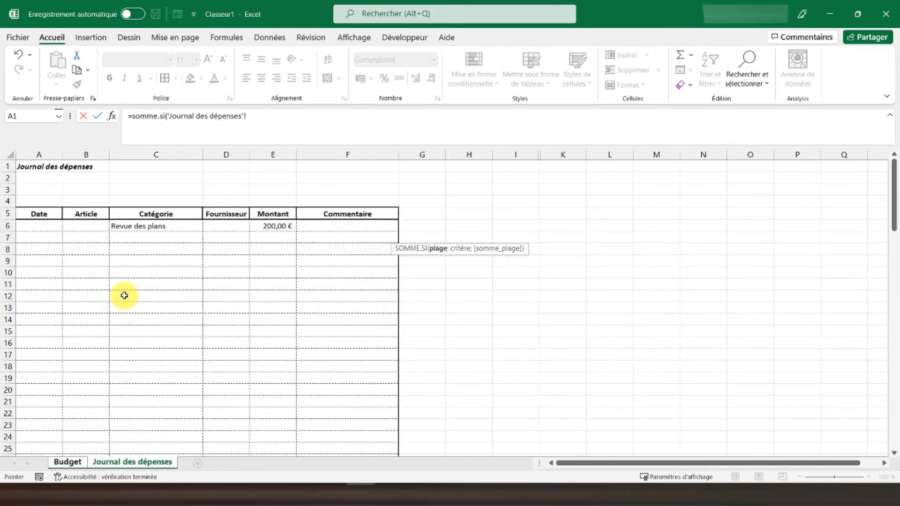
pyautogui.moveTo(159, 225); pyautogui.dragTo(159, 270)
pyautogui.write('00;')
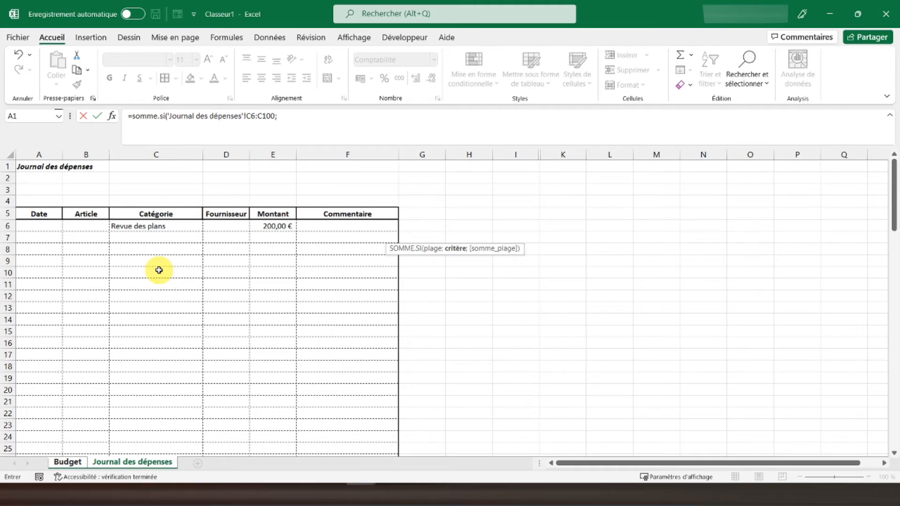
pyautogui.click(68, 462)
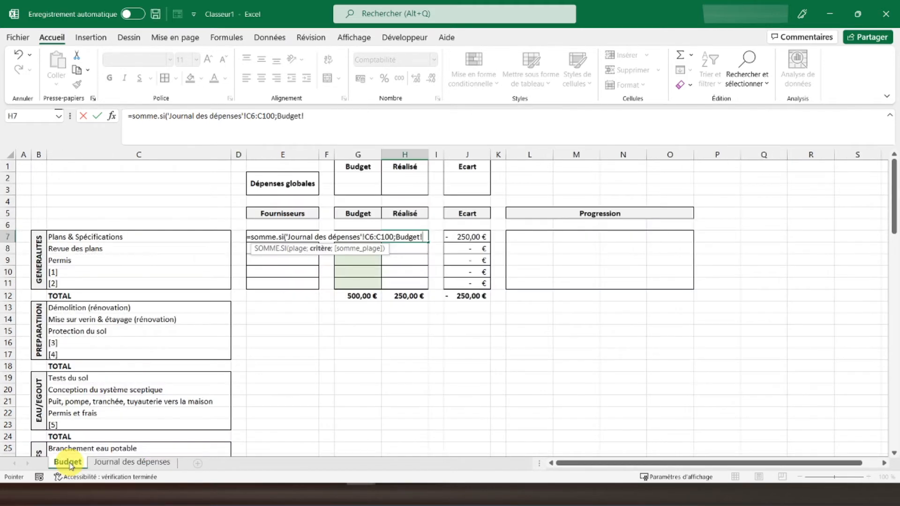
pyautogui.click(111, 238)
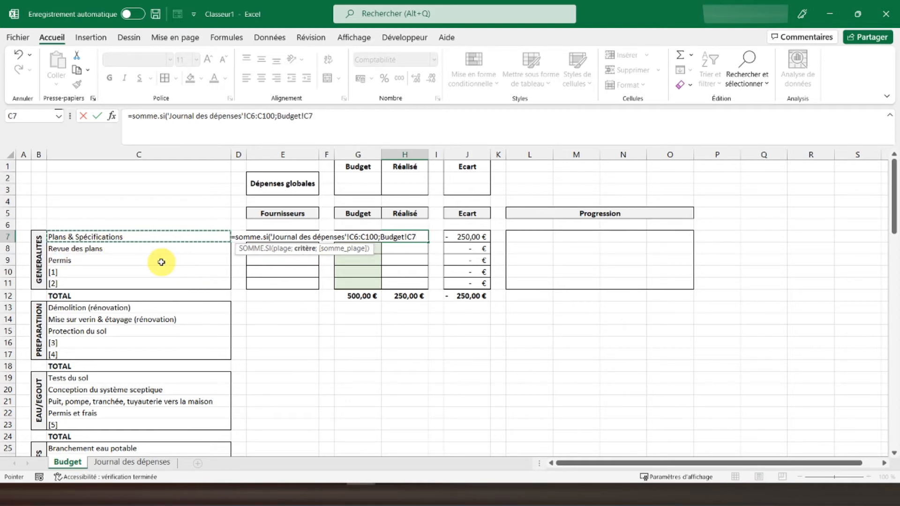
pyautogui.write(';')
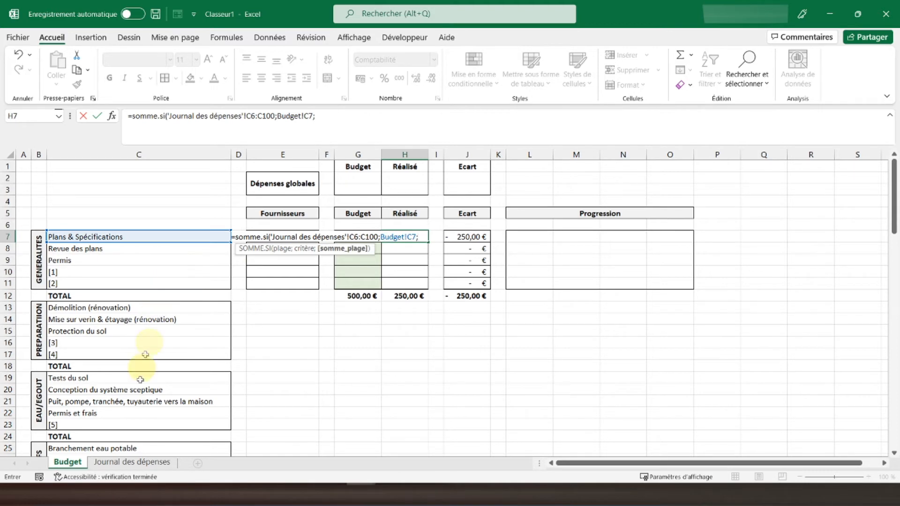
pyautogui.click(122, 462)
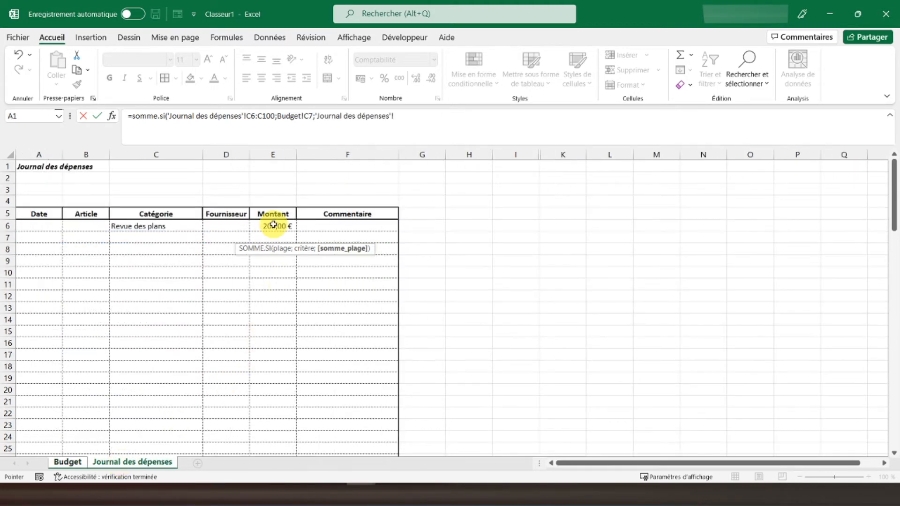
pyautogui.moveTo(273, 224); pyautogui.dragTo(276, 267)
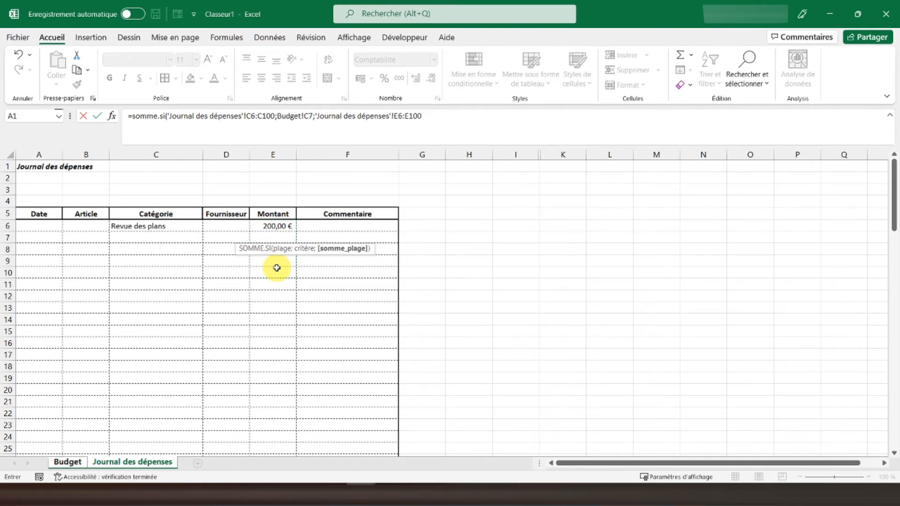
pyautogui.press('Return')
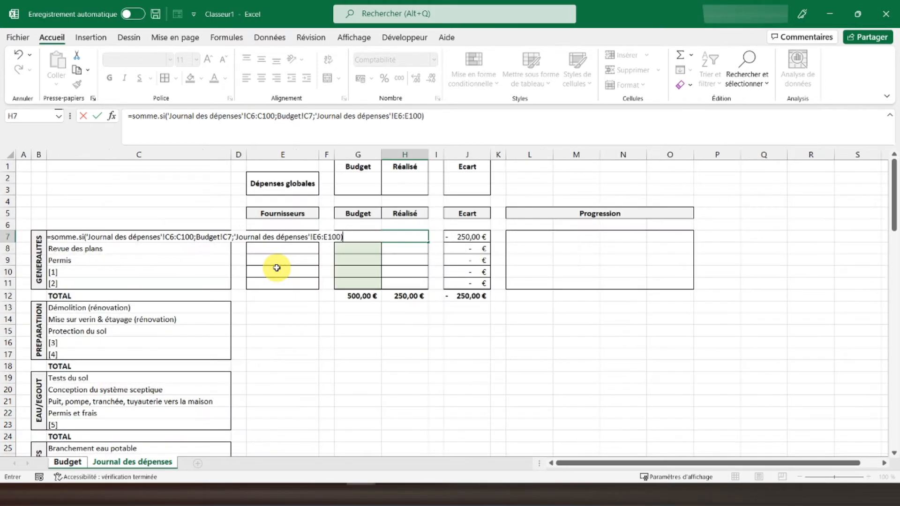
# Make the journal ranges in the H7 formula absolute as $C$6:$C$100 and $E$6:$E$100, leaving the criterion C7 relative.
pyautogui.click(404, 234)
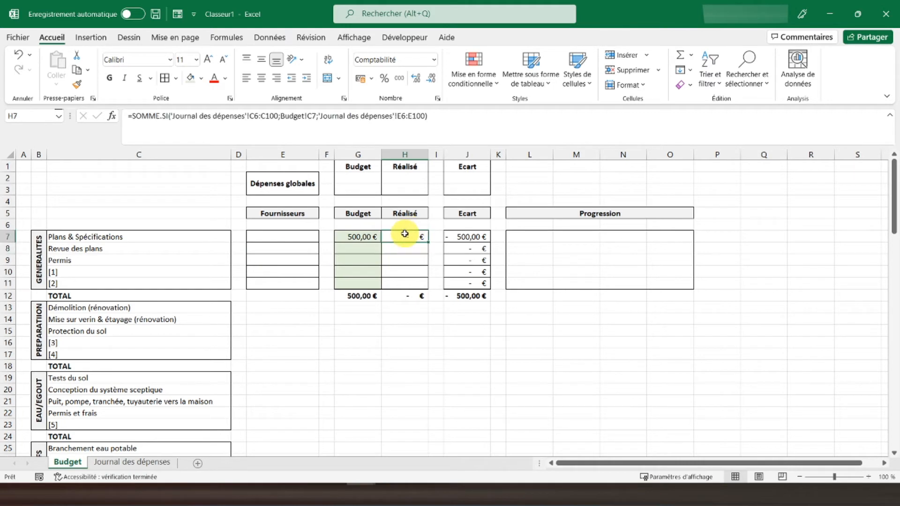
pyautogui.click(254, 116)
pyautogui.press('F4')
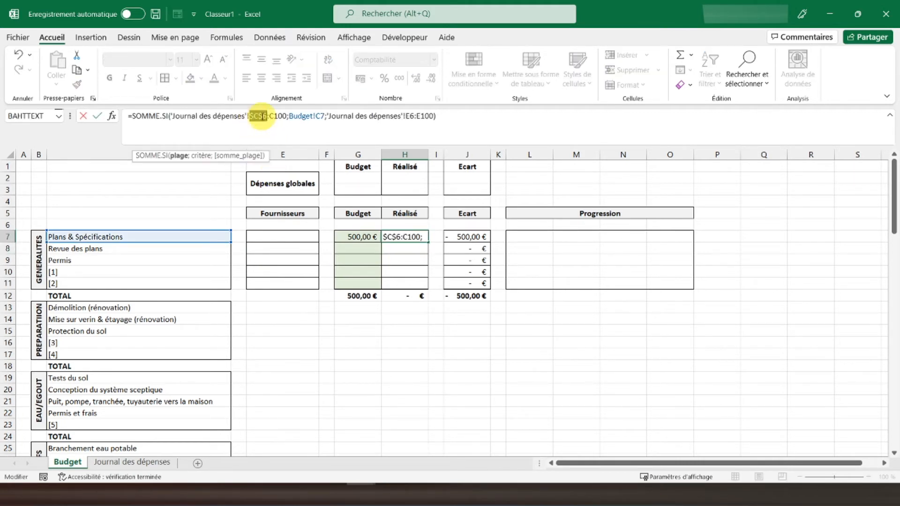
pyautogui.press('F4')
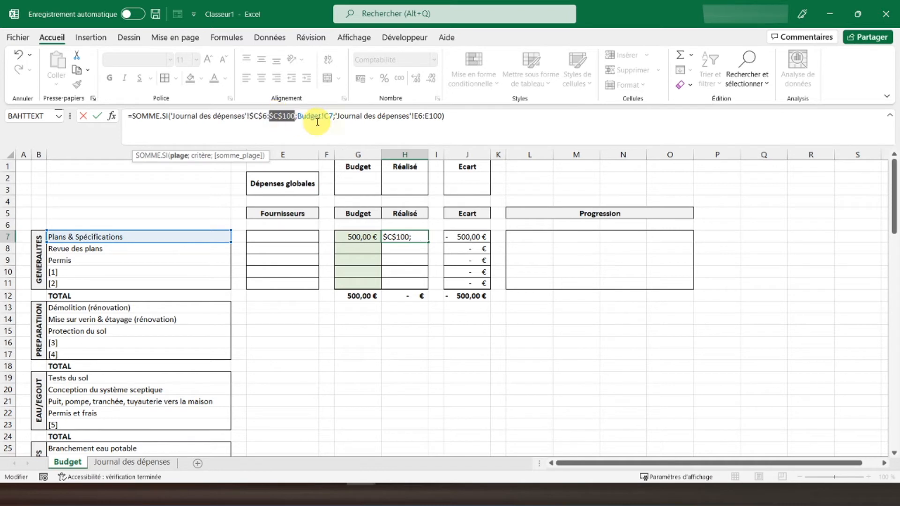
pyautogui.click(419, 117)
pyautogui.press('F4')
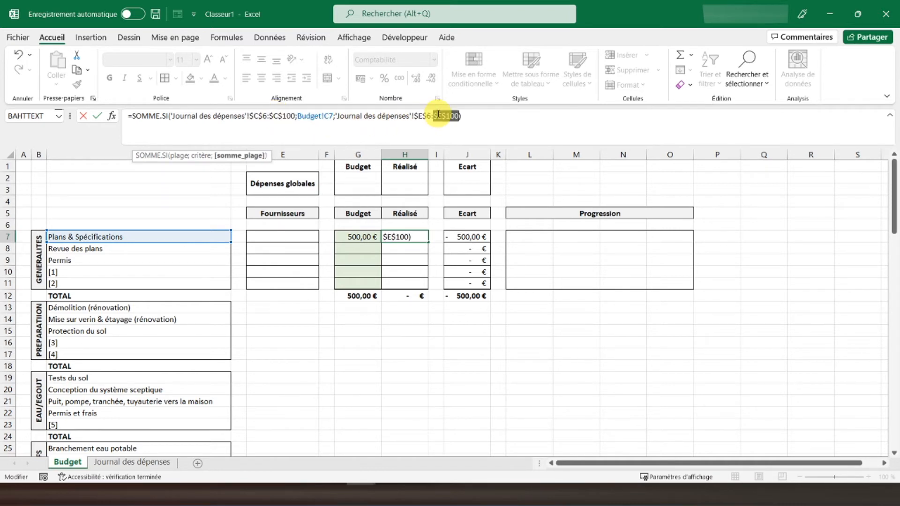
pyautogui.press('Return')
# Copy the H7 formula into the remaining GENERALITES Réalisé cells H8:H11 and check it in H8.
pyautogui.rightClick(406, 236)
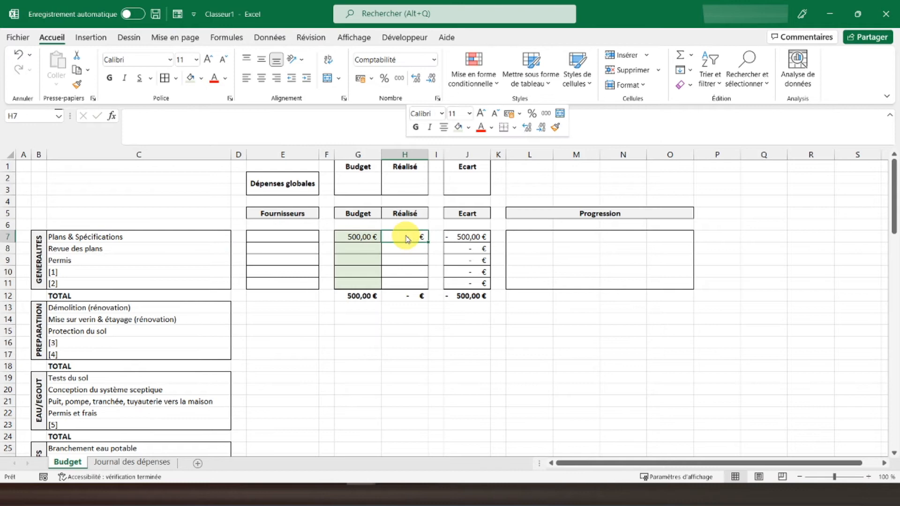
pyautogui.click(437, 171)
pyautogui.moveTo(402, 248); pyautogui.dragTo(400, 283)
pyautogui.rightClick(400, 283)
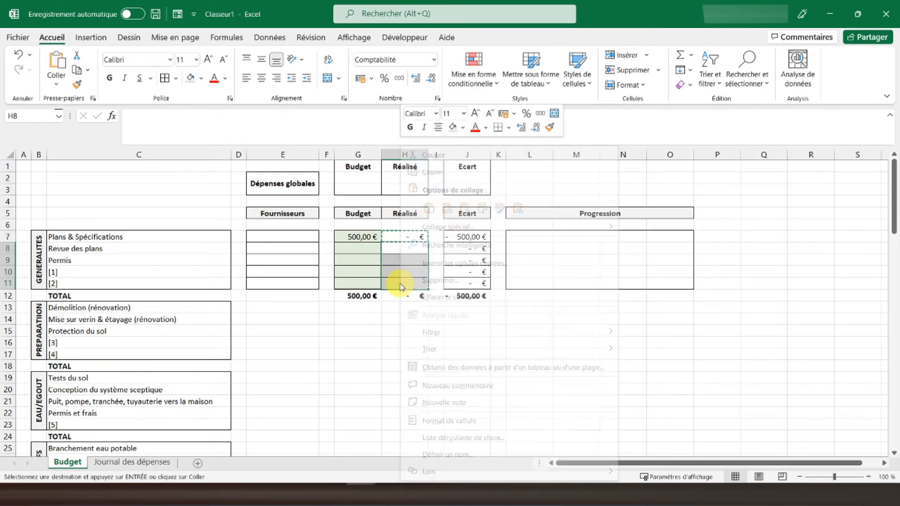
pyautogui.click(462, 211)
pyautogui.click(398, 248)
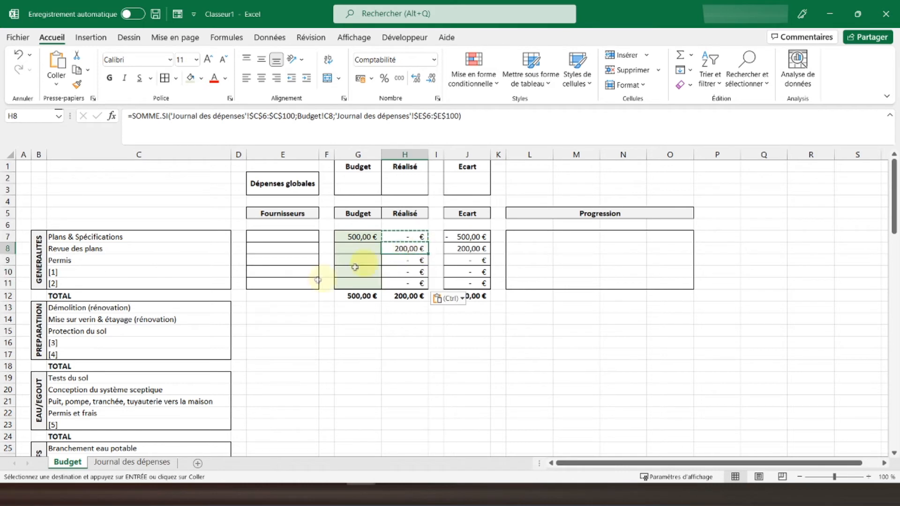
# Centre the contents of the Catégorie column on the Journal des dépenses sheet.
pyautogui.click(150, 463)
pyautogui.click(150, 226)
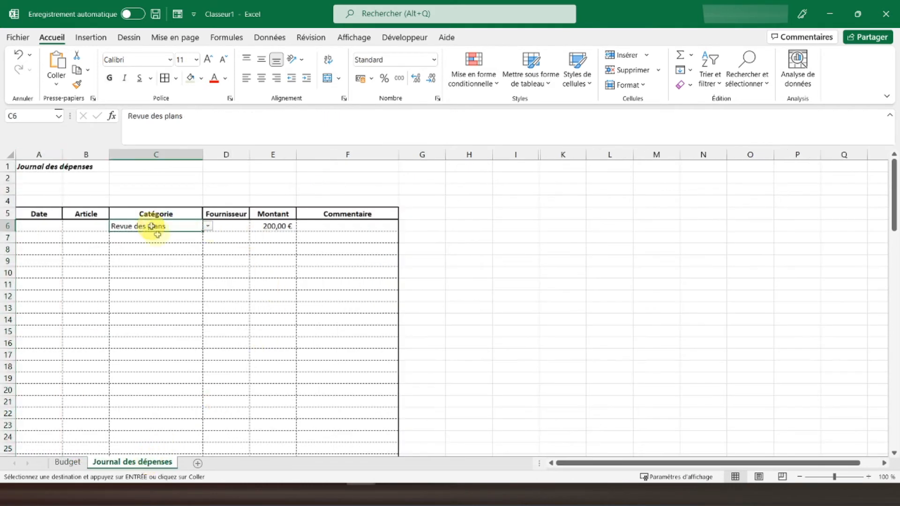
pyautogui.click(185, 156)
pyautogui.click(261, 78)
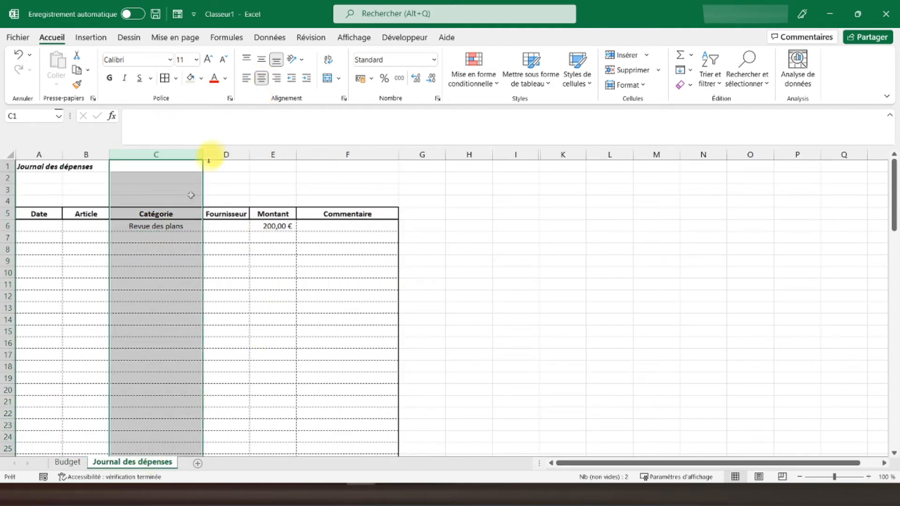
# Add a journal expense in row 7 with category Plans & Spécifications and an amount of 500.
pyautogui.click(153, 237)
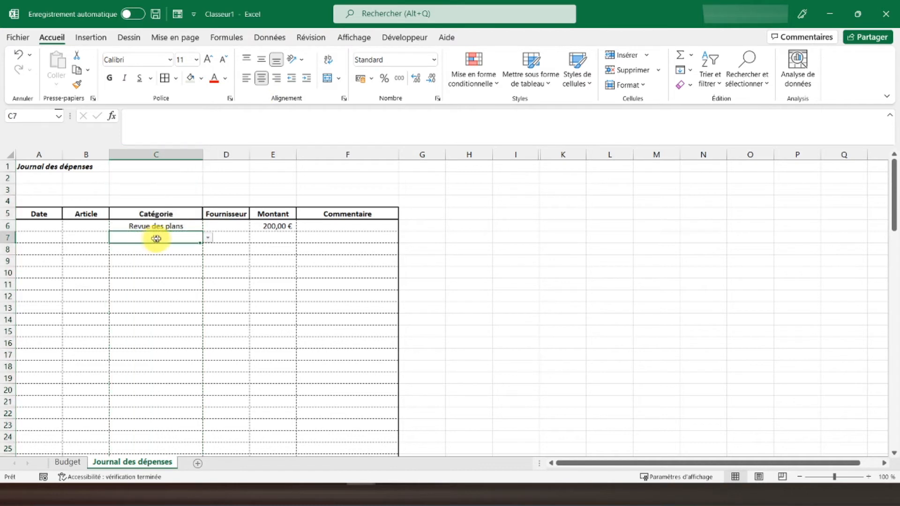
pyautogui.click(207, 238)
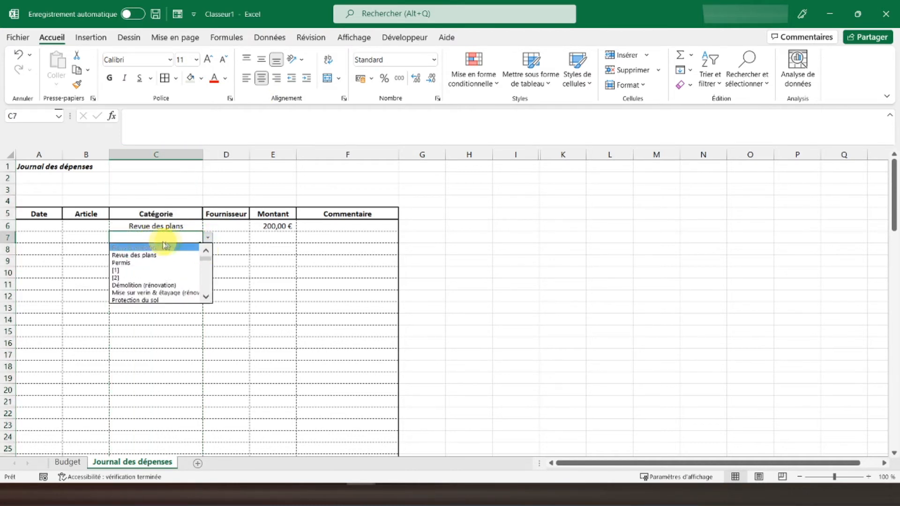
pyautogui.click(149, 247)
pyautogui.click(274, 238)
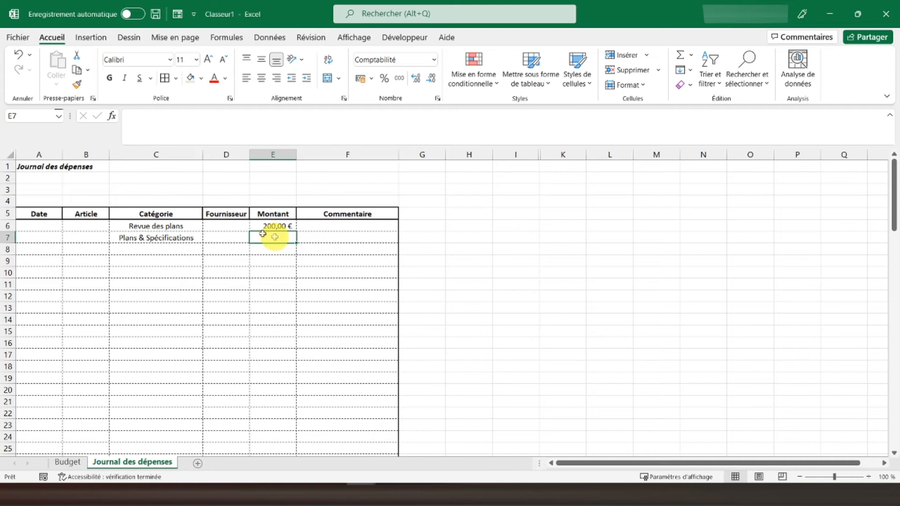
pyautogui.write('500')
pyautogui.press('Return')
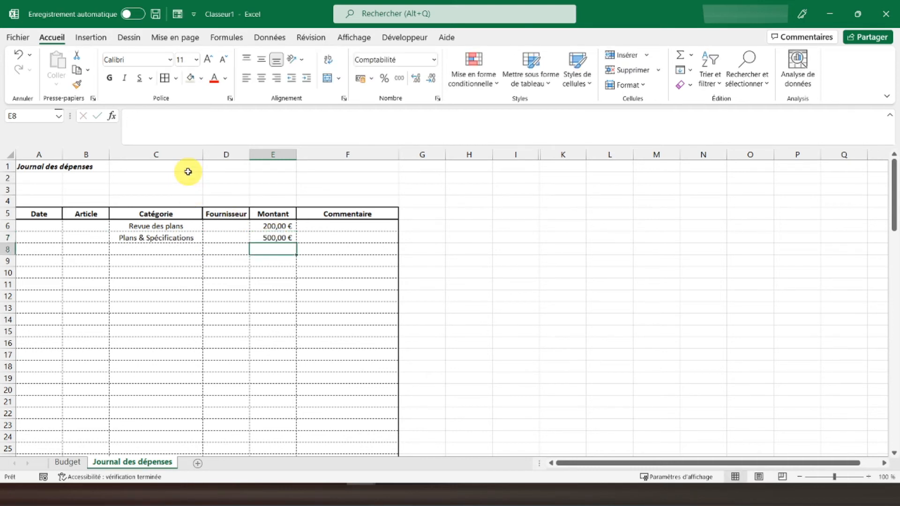
# Copy the GENERALITES block E7:O12 on the Budget sheet to the PREPARATION section at E13 and check the formula in H13.
pyautogui.click(73, 466)
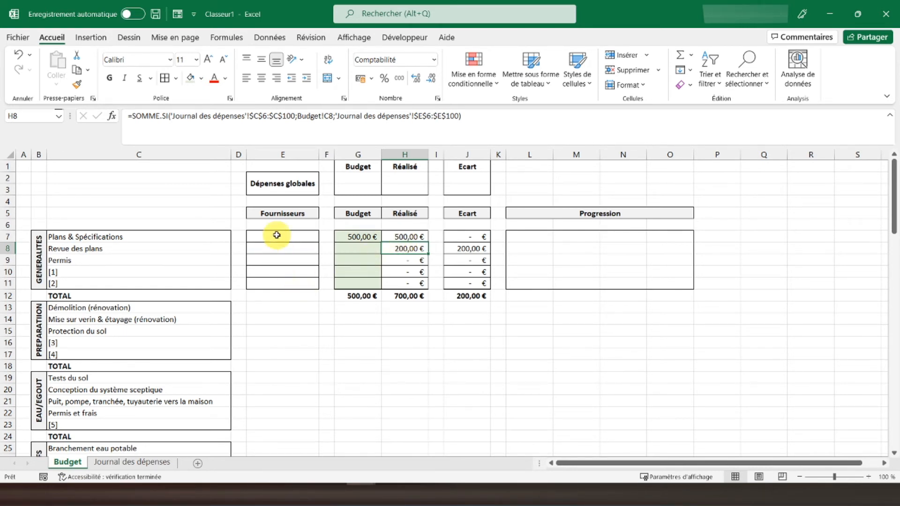
pyautogui.click(317, 241)
pyautogui.moveTo(317, 241); pyautogui.dragTo(662, 302)
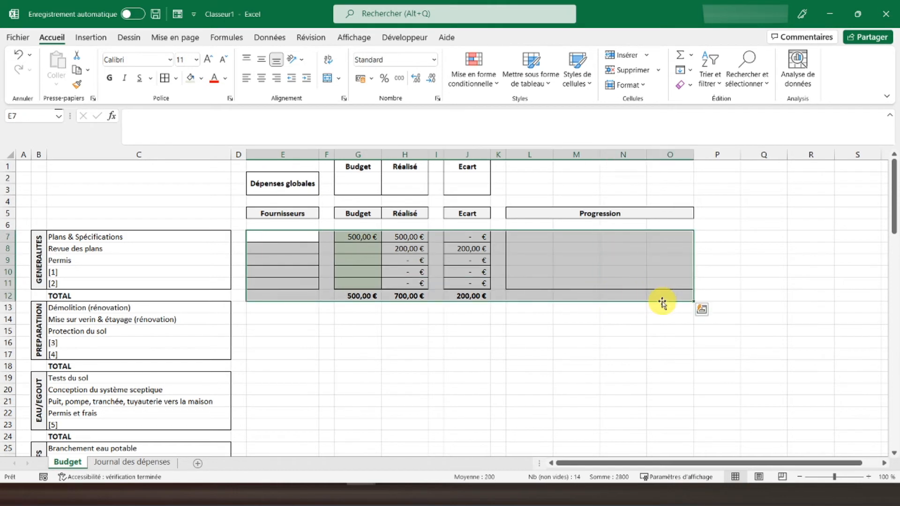
pyautogui.hotkey('ctrl', 'c')
pyautogui.click(263, 307)
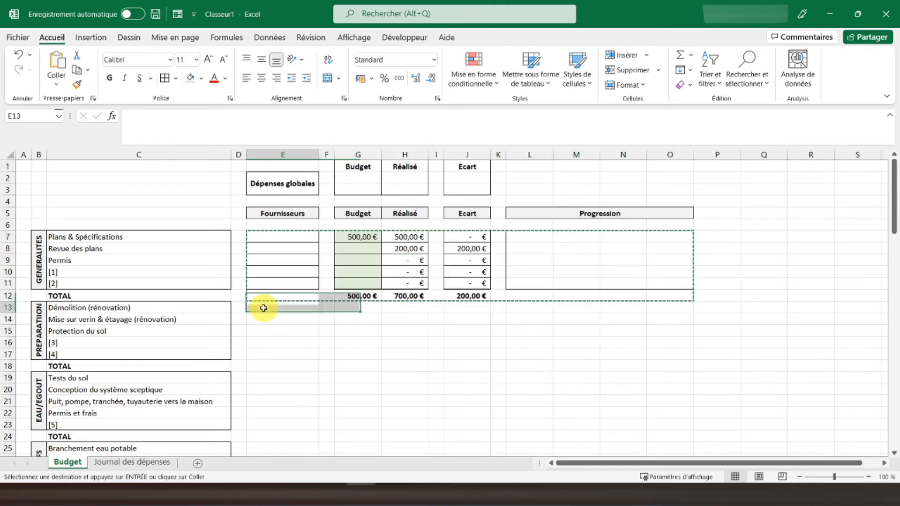
pyautogui.hotkey('ctrl', 'v')
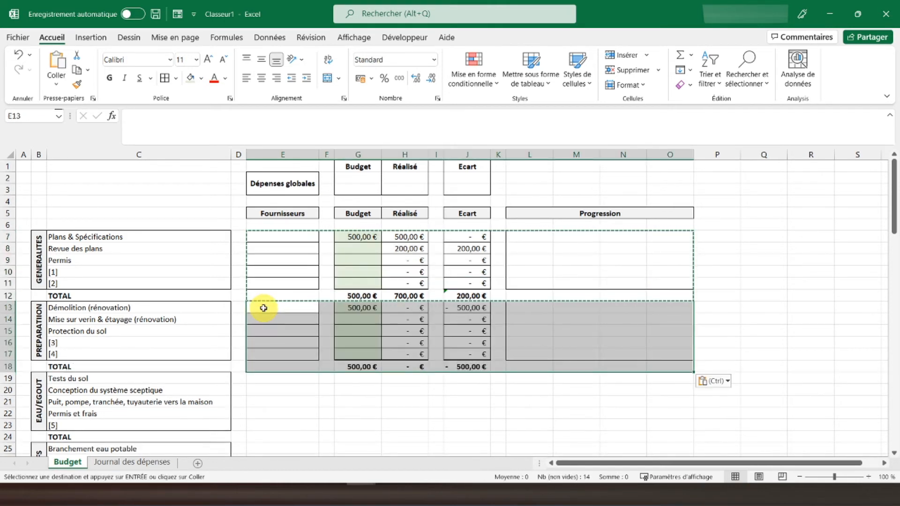
pyautogui.scroll(-1, 263, 308)
pyautogui.scroll(-1, 263, 307)
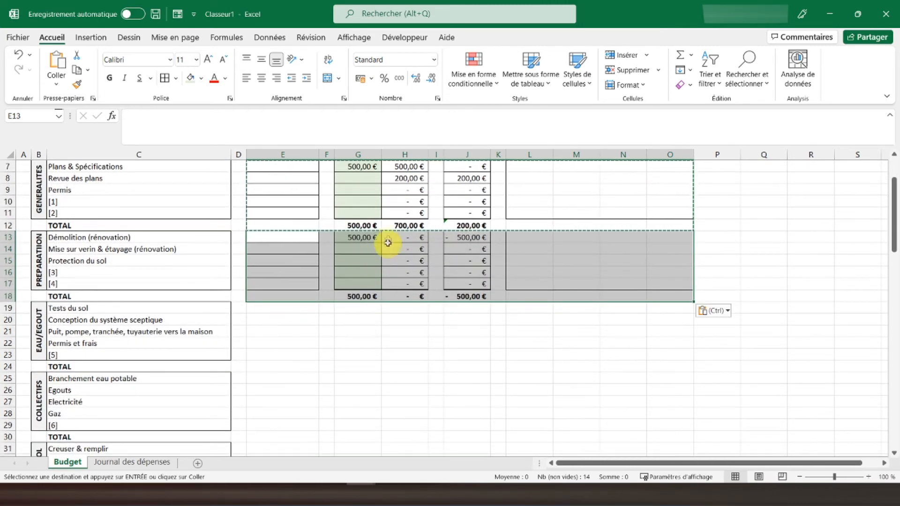
pyautogui.click(388, 237)
pyautogui.click(482, 112)
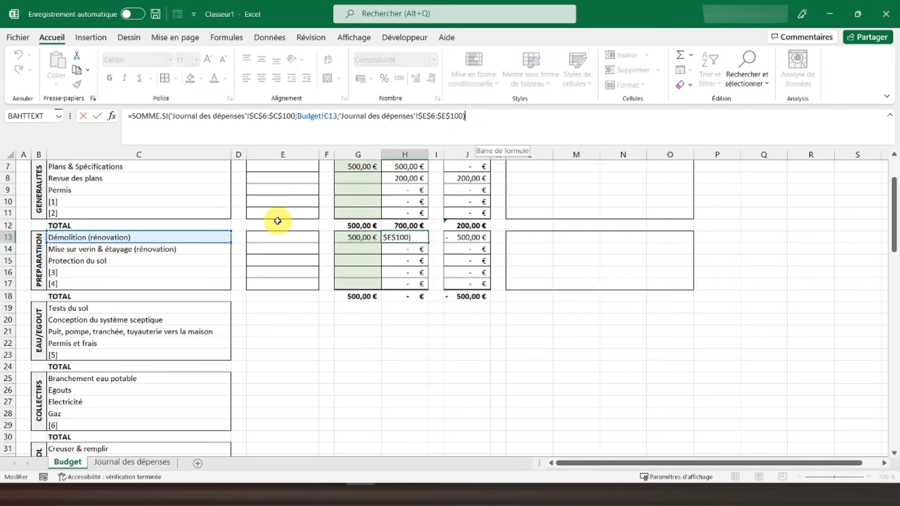
pyautogui.press('Return')
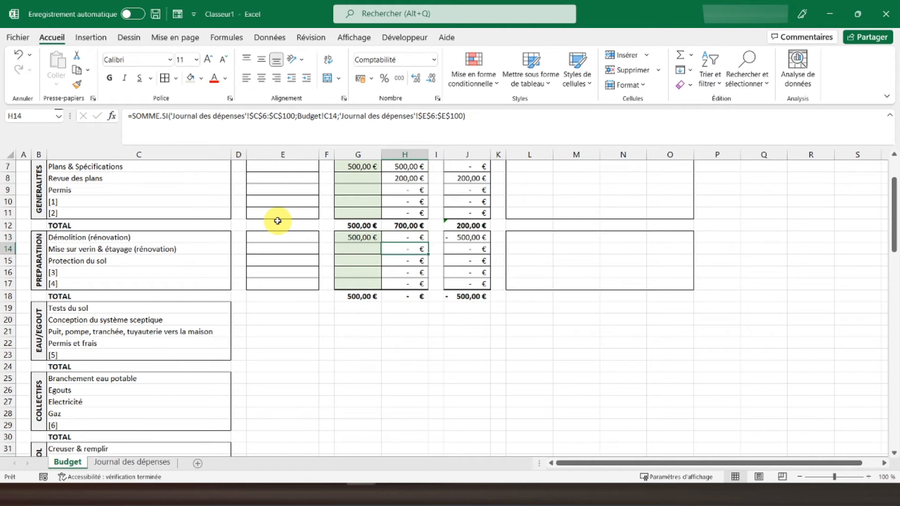
# Add a journal expense in row 8 with category Démolition (rénovation) and an amount of 400.
pyautogui.click(121, 463)
pyautogui.click(159, 249)
pyautogui.click(208, 250)
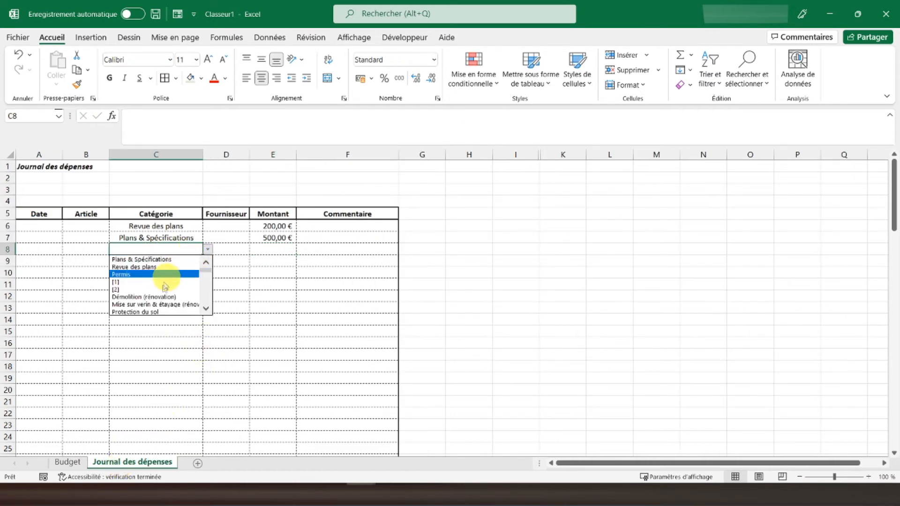
pyautogui.click(152, 297)
pyautogui.click(270, 248)
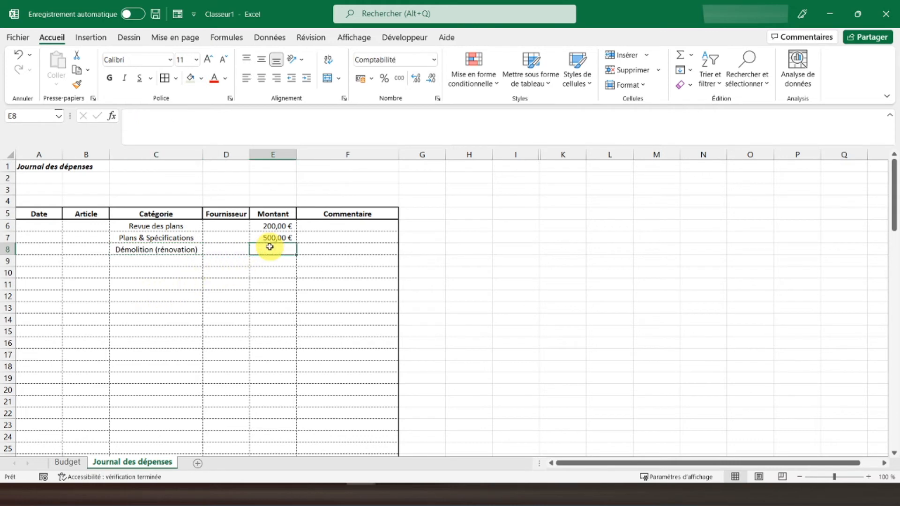
pyautogui.write('400')
pyautogui.press('Return')
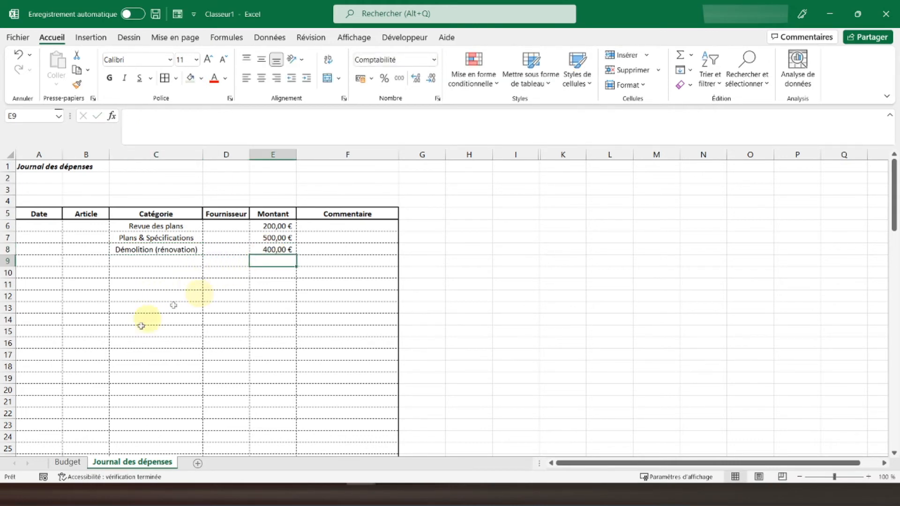
# Copy the PREPARATION block E13:O18 on the Budget sheet to the EAU/EGOUT section at E19 and the COLLECTIFS section at E25.
pyautogui.click(68, 462)
pyautogui.click(390, 241)
pyautogui.moveTo(264, 236); pyautogui.dragTo(674, 298)
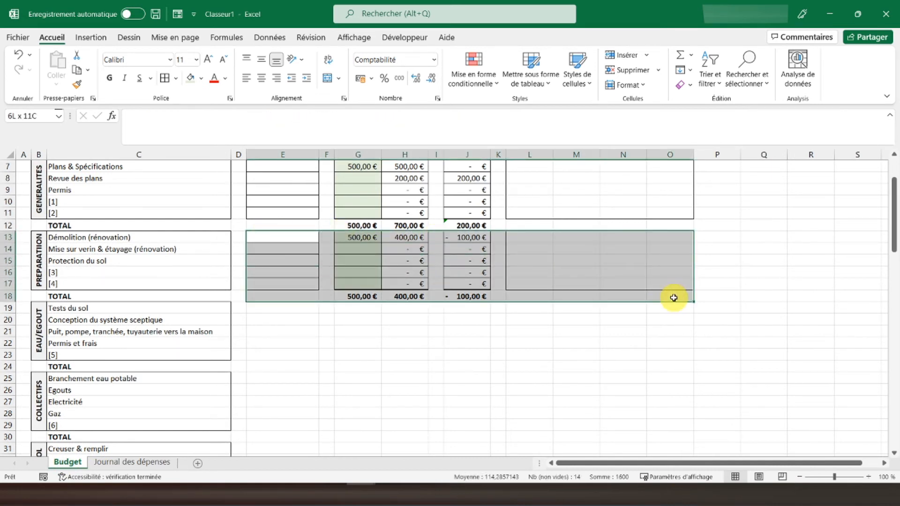
pyautogui.hotkey('ctrl', 'c')
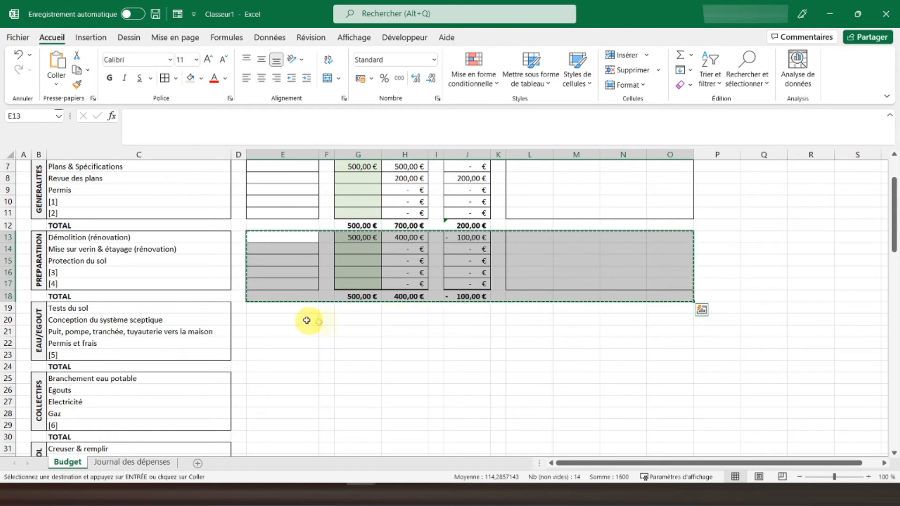
pyautogui.click(282, 306)
pyautogui.hotkey('ctrl', 'v')
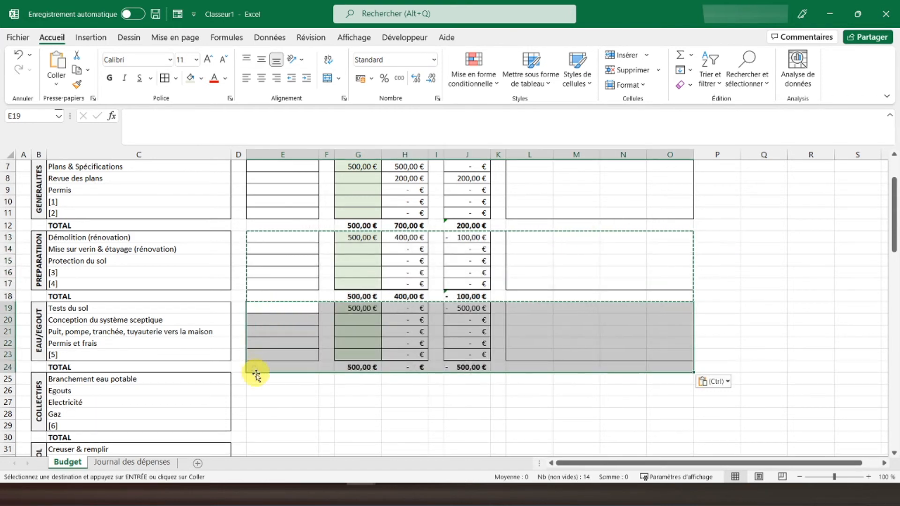
pyautogui.click(267, 379)
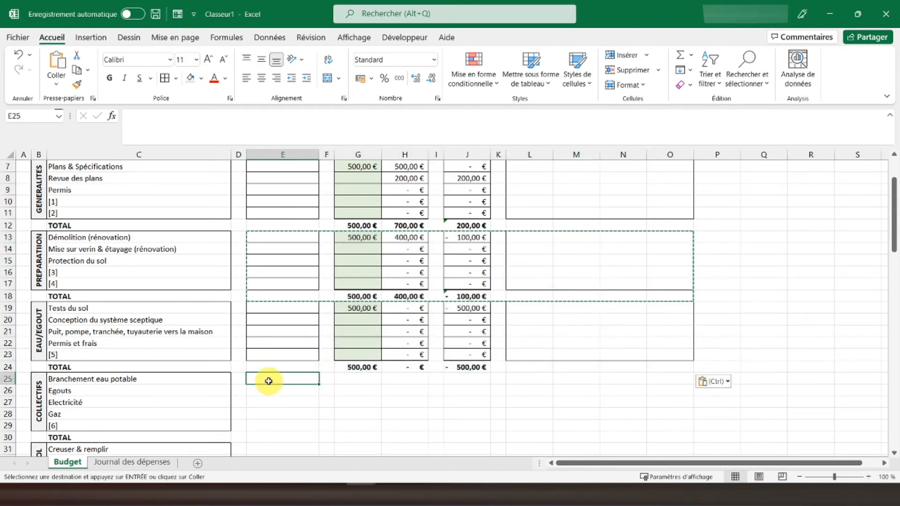
pyautogui.hotkey('ctrl', 'v')
# Paste the copied section block into the TRAVAIL SOL section at E31 and the FONDATION section at E37.
pyautogui.scroll(-3, 268, 381)
pyautogui.scroll(-1, 268, 381)
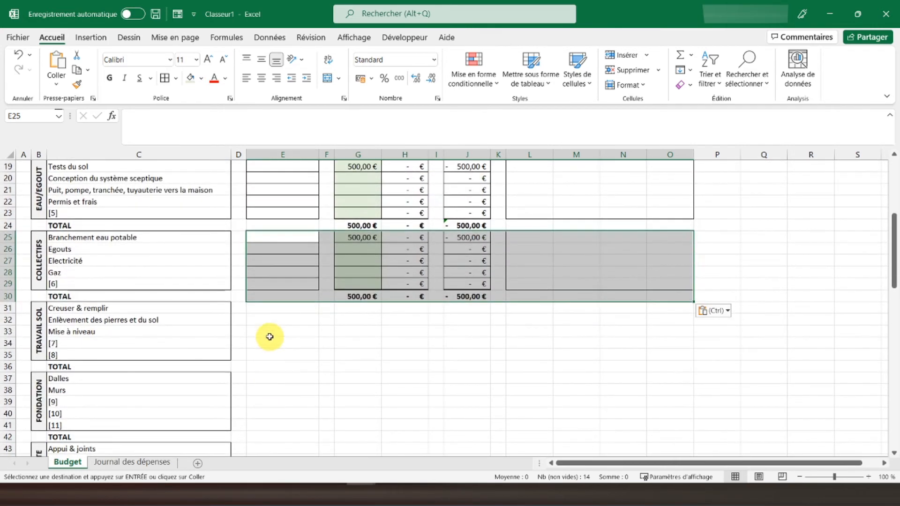
pyautogui.click(272, 309)
pyautogui.hotkey('ctrl', 'v')
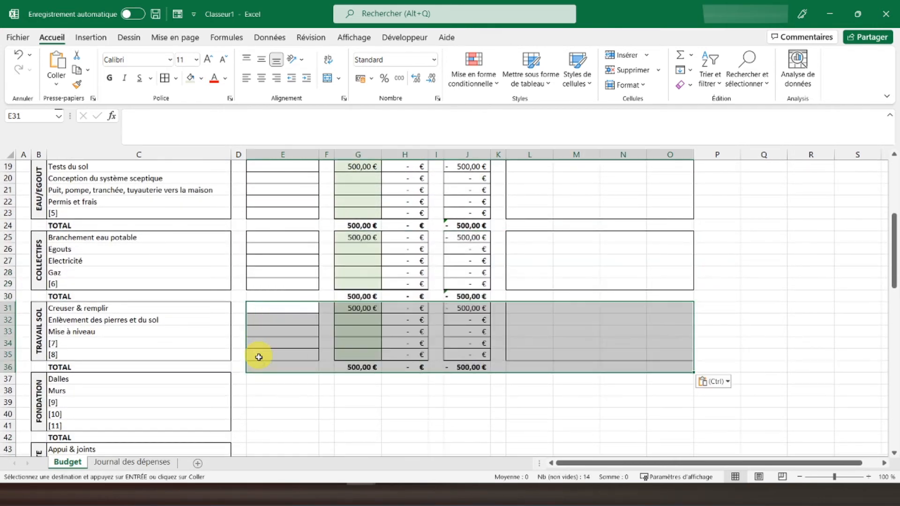
pyautogui.click(263, 374)
pyautogui.hotkey('ctrl', 'v')
# Paste the copied section block into the CHARPENTE section at E43 and the EXTERIEUR section at E49.
pyautogui.scroll(-5, 264, 375)
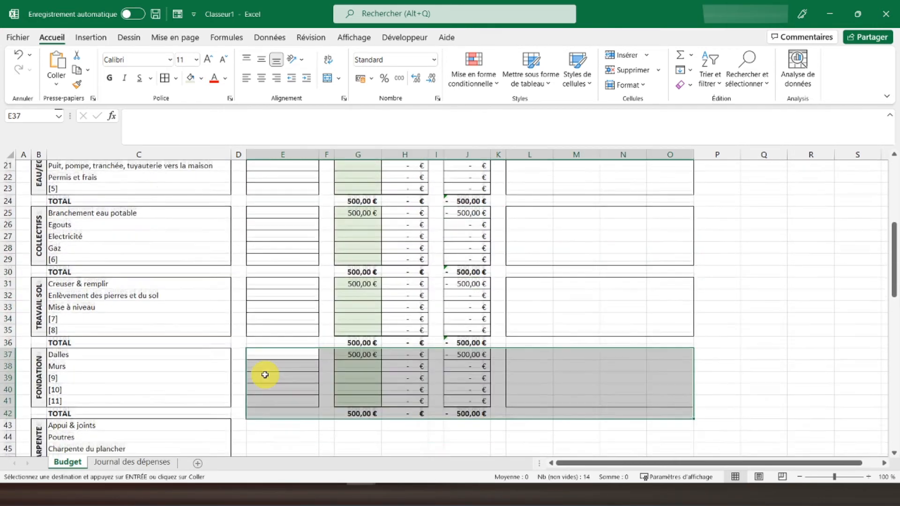
pyautogui.click(272, 274)
pyautogui.hotkey('ctrl', 'v')
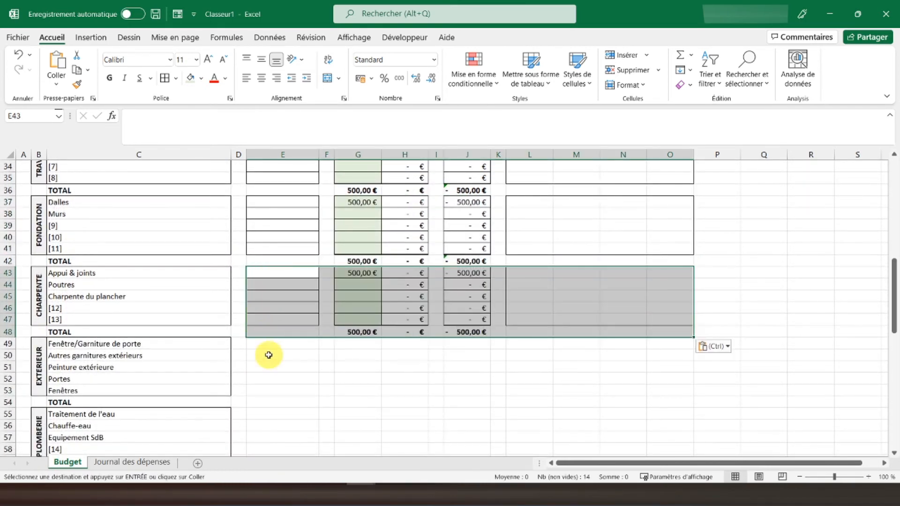
pyautogui.click(272, 343)
pyautogui.hotkey('ctrl', 'v')
# Paste the copied section block into the PLOMBERIE, ELECTRICITE and ISOLATION sections at E55, E61 and E67.
pyautogui.scroll(-5, 272, 343)
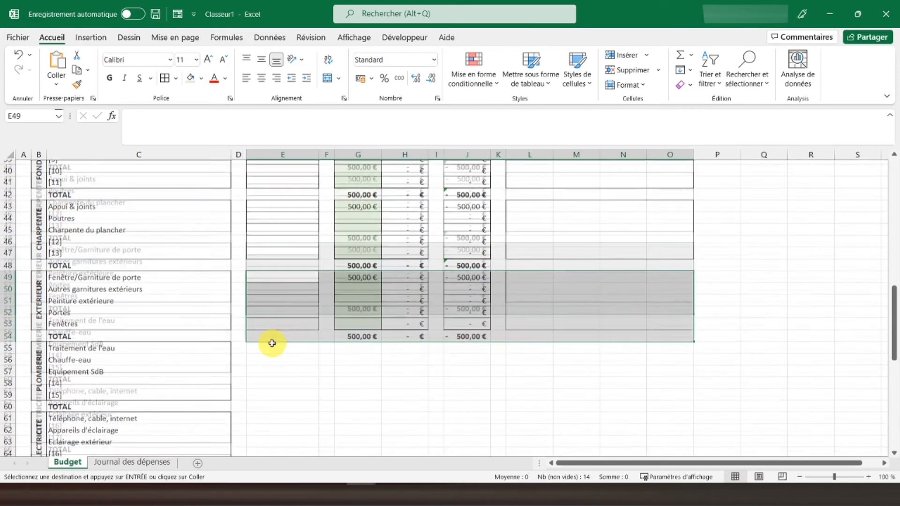
pyautogui.click(275, 237)
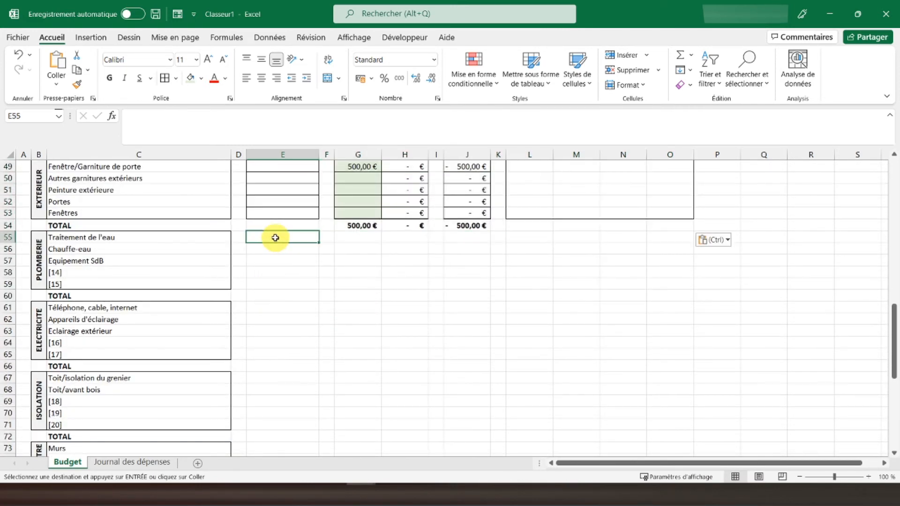
pyautogui.hotkey('ctrl', 'v')
pyautogui.click(272, 311)
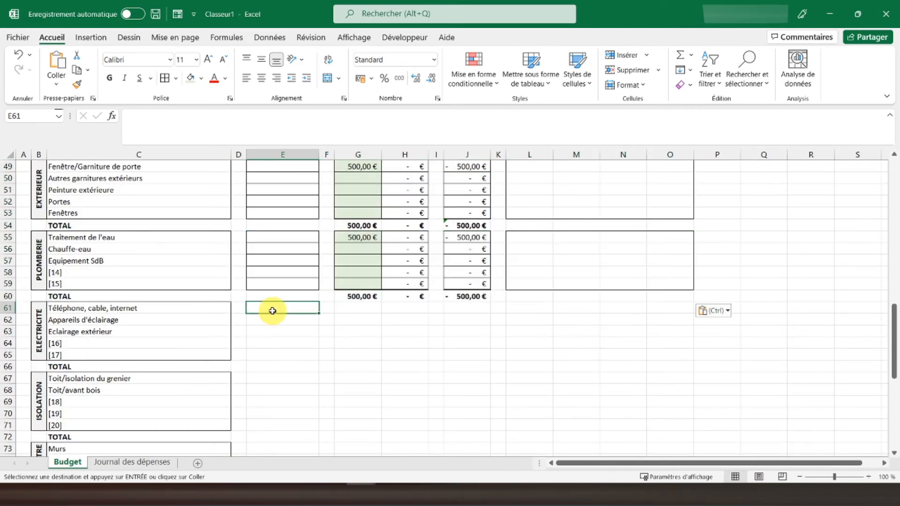
pyautogui.hotkey('ctrl', 'v')
pyautogui.click(268, 377)
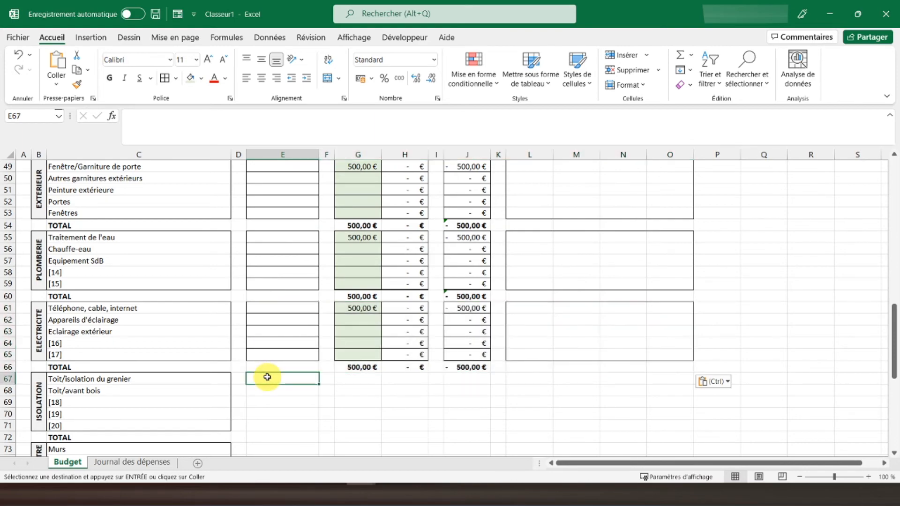
pyautogui.hotkey('ctrl', 'v')
# Paste the copied section block into the PLACO-PLATRE section at E73 and the FINITION INT. section at E79.
pyautogui.scroll(-5, 268, 375)
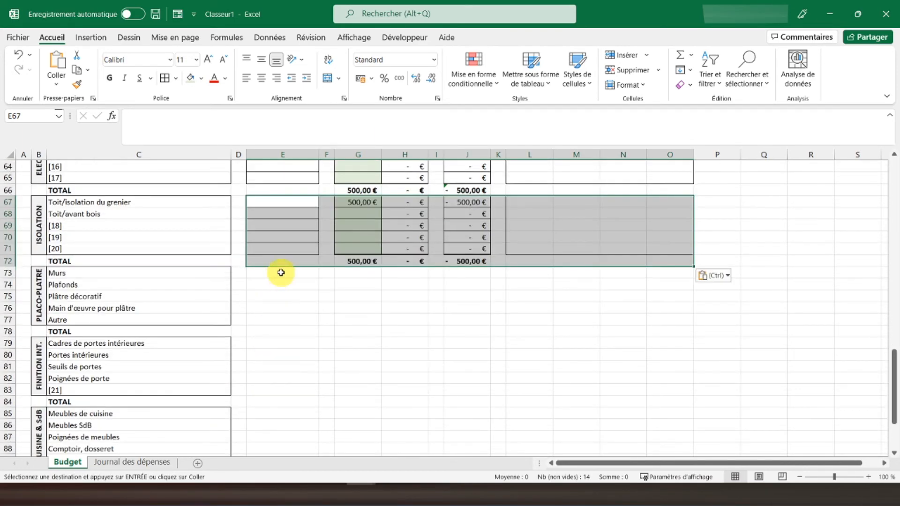
pyautogui.click(281, 272)
pyautogui.hotkey('ctrl', 'v')
pyautogui.scroll(-3, 281, 272)
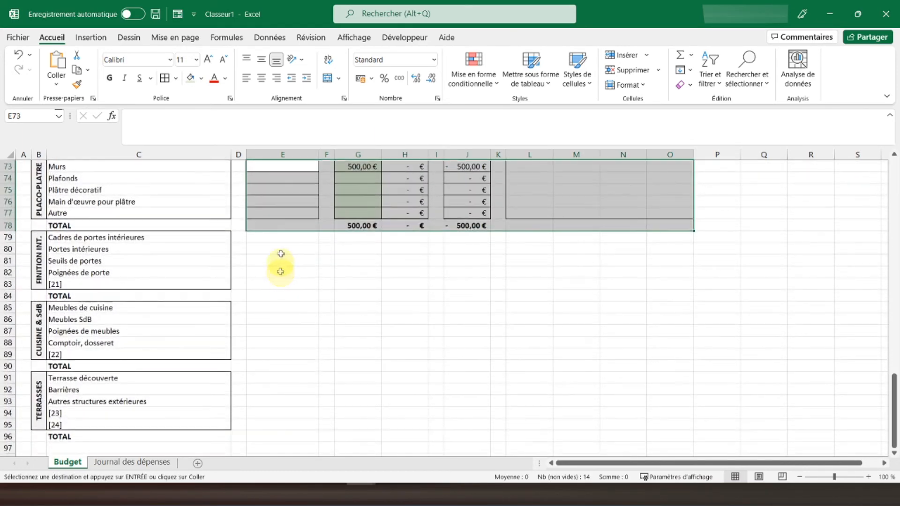
pyautogui.click(285, 239)
pyautogui.hotkey('ctrl', 'v')
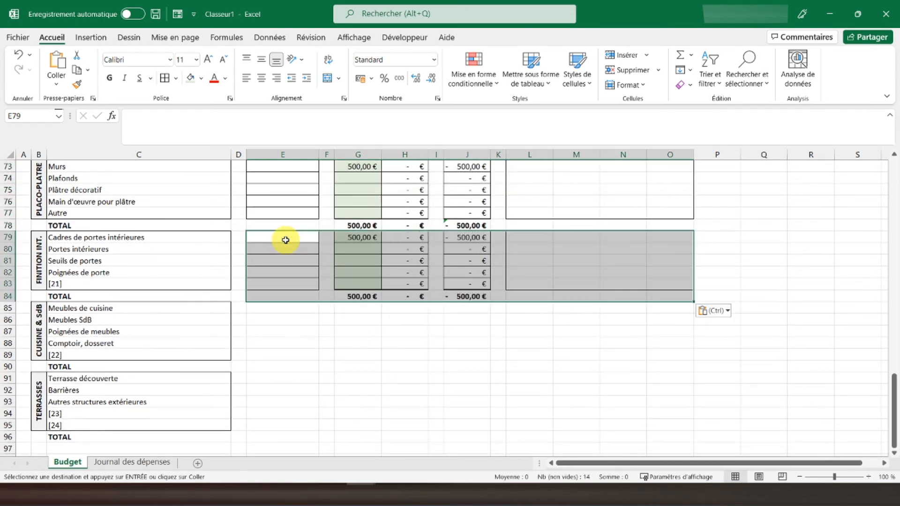
# Paste the copied section block into the CUISINE & SdB section at E85 and the TERRASSES section at E91.
pyautogui.click(263, 307)
pyautogui.hotkey('ctrl', 'v')
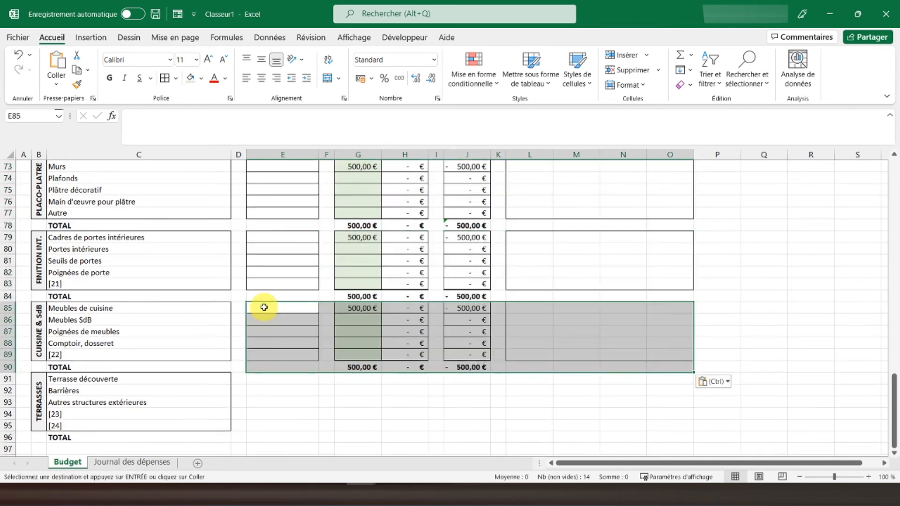
pyautogui.click(266, 380)
pyautogui.hotkey('ctrl', 'v')
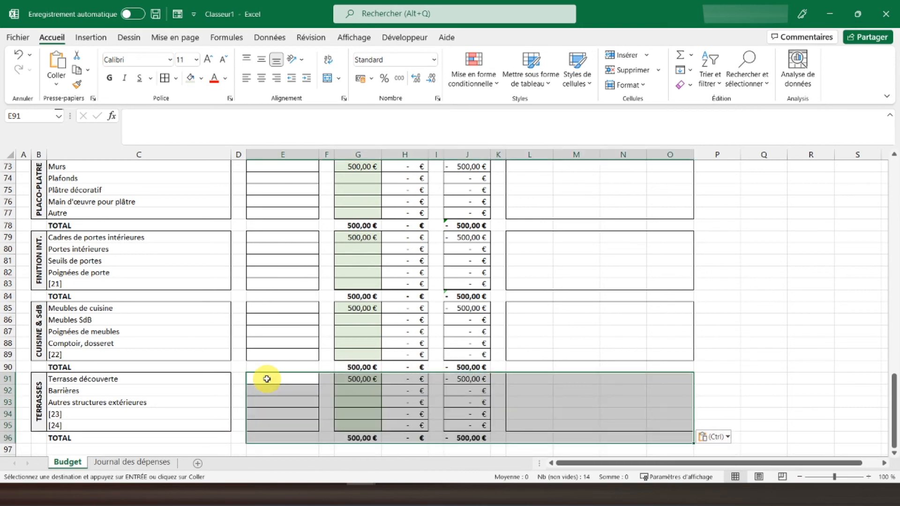
# Merge and centre cells G2:G3 under the Budget heading of the Dépenses globales summary.
pyautogui.scroll(-3, 265, 377)
pyautogui.scroll(20, 281, 333)
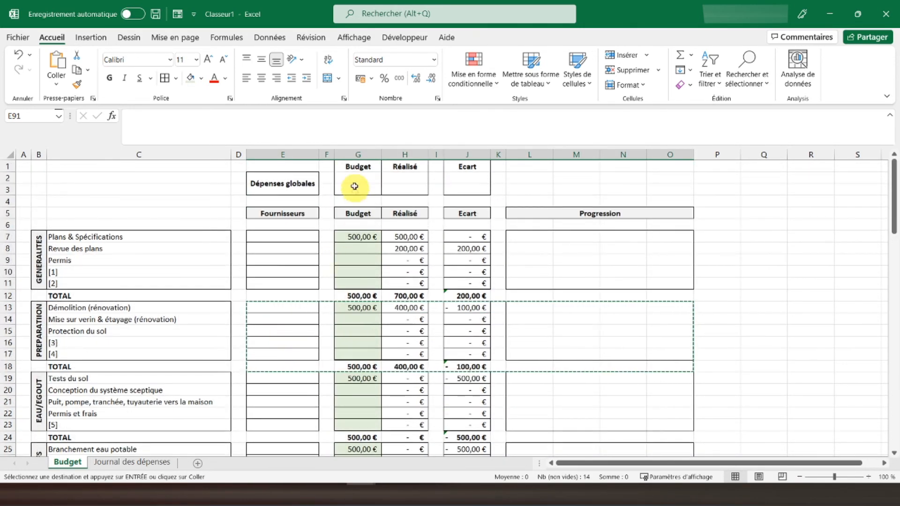
pyautogui.click(356, 178)
pyautogui.moveTo(356, 177); pyautogui.dragTo(356, 189)
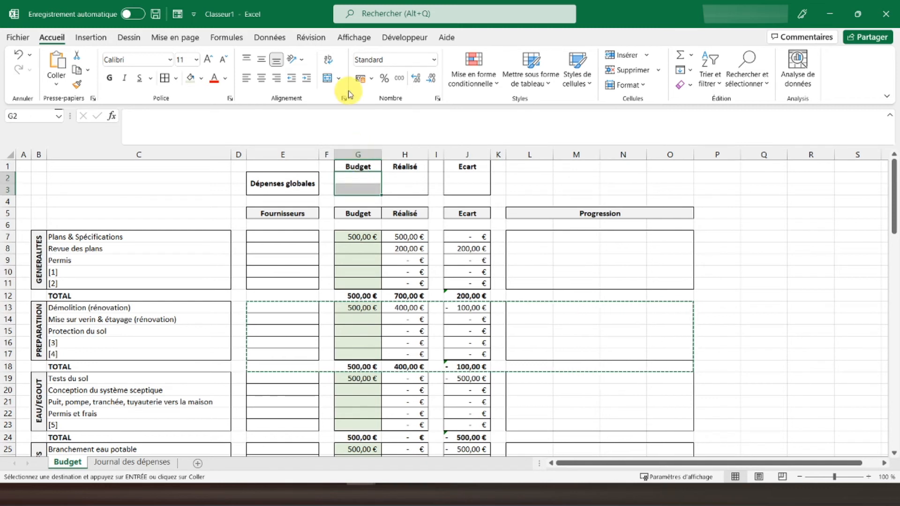
pyautogui.click(327, 78)
# Start a formula in G2 adding the section budget totals: =G12+G18+G24+G30+G36+G42+G48+G54+G60.
pyautogui.click(368, 180)
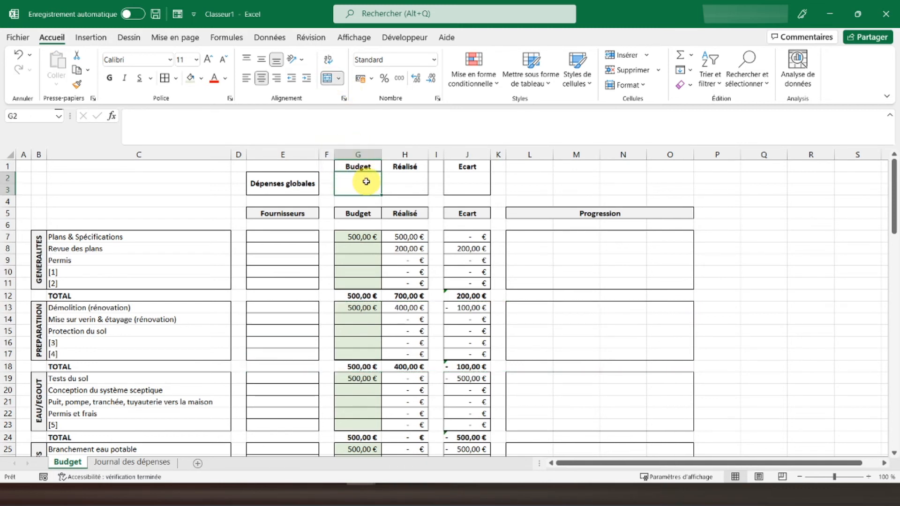
pyautogui.write('=')
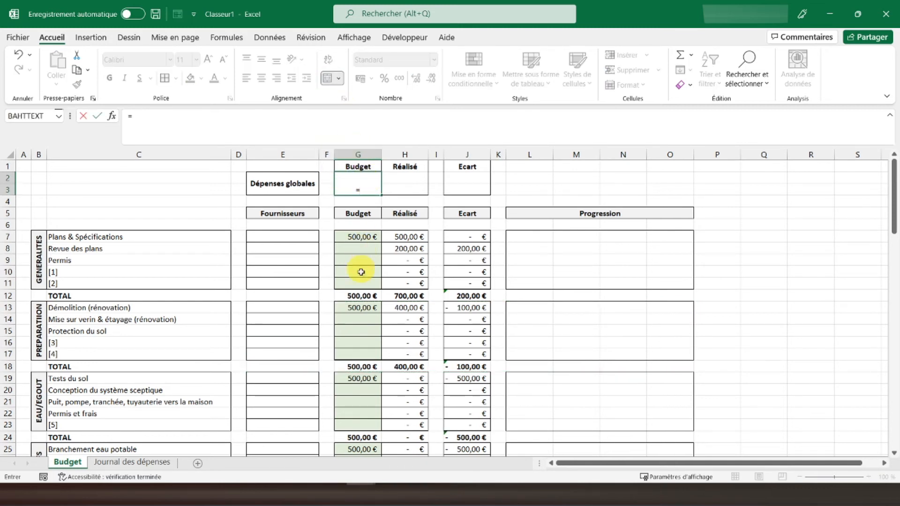
pyautogui.click(364, 296)
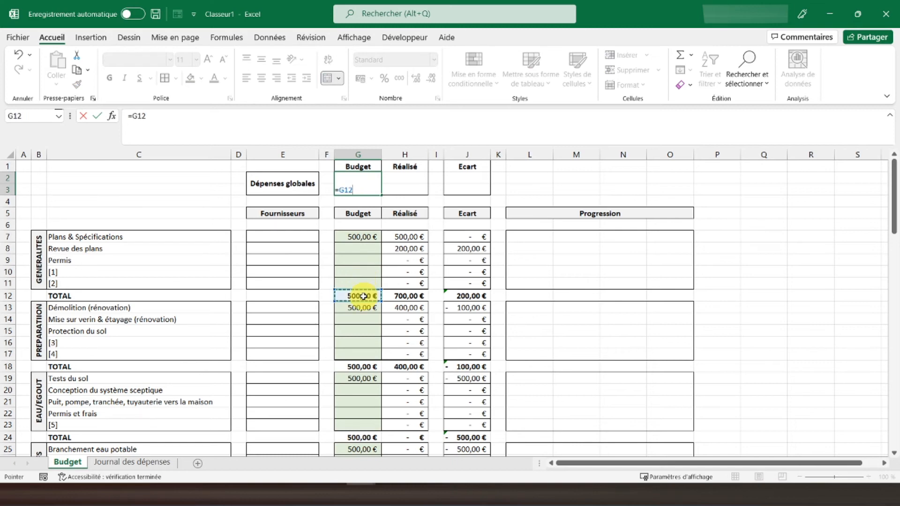
pyautogui.click(362, 366)
pyautogui.scroll(-4, 362, 366)
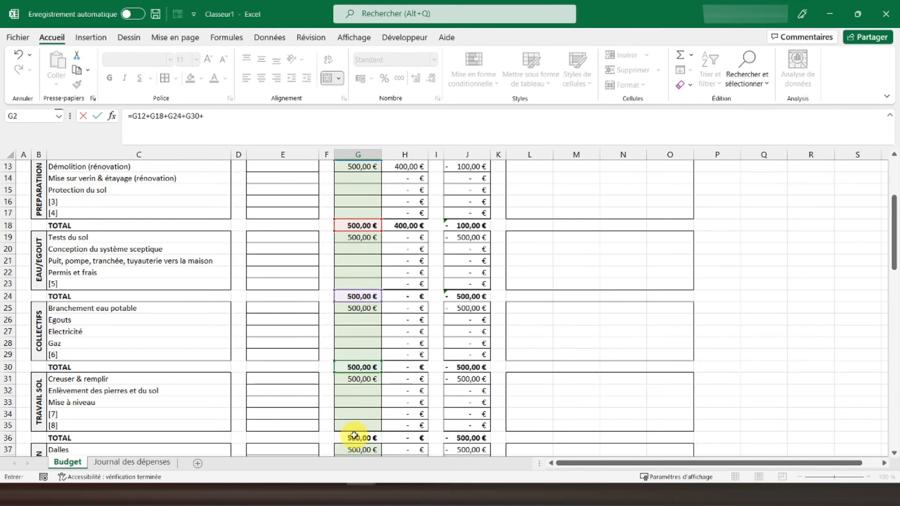
pyautogui.scroll(-8, 354, 435)
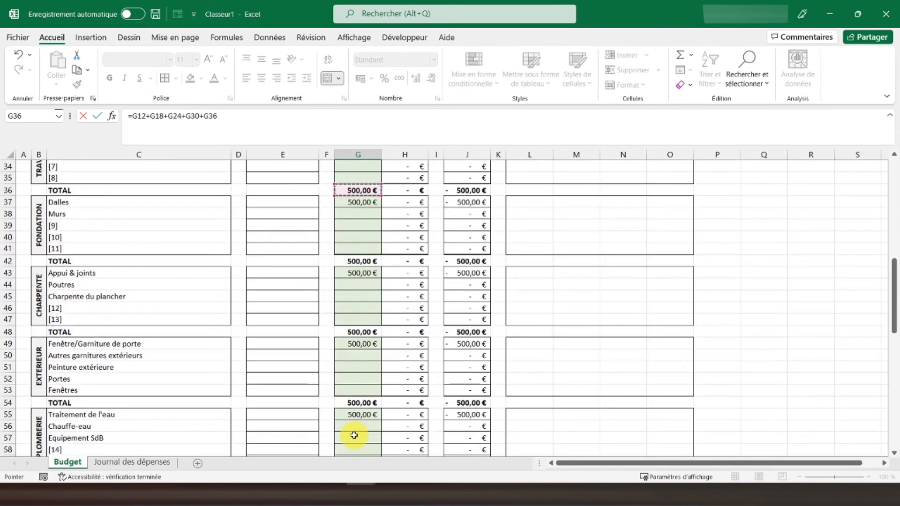
pyautogui.click(365, 227)
pyautogui.write('+')
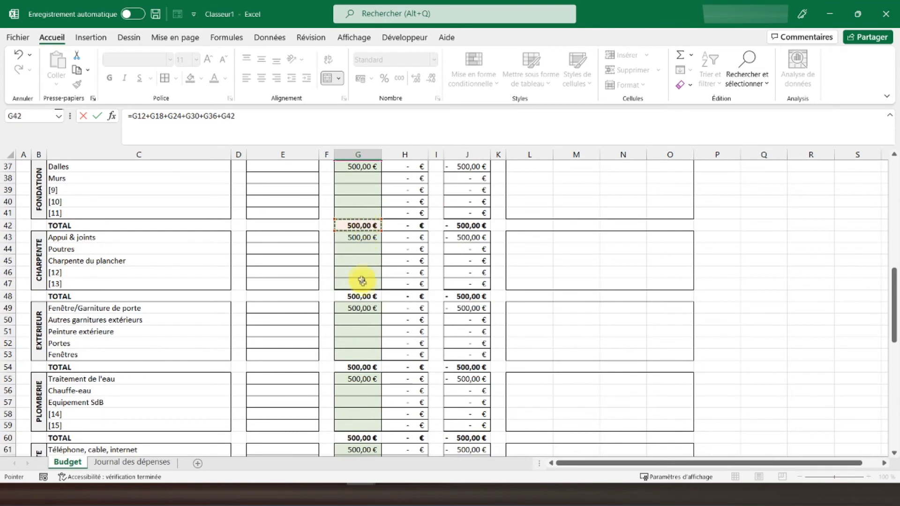
pyautogui.click(365, 297)
pyautogui.write('+')
pyautogui.click(365, 370)
pyautogui.write('+')
pyautogui.click(358, 437)
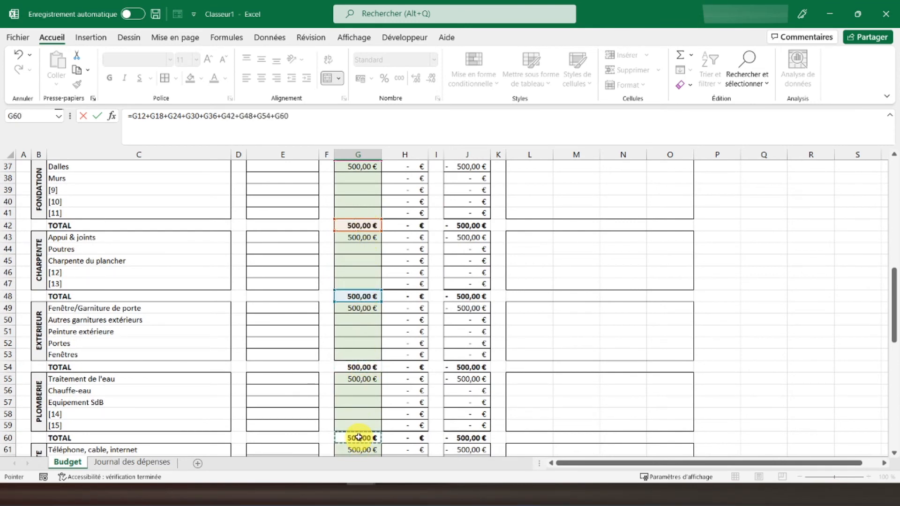
# Complete the G2 formula by adding the remaining section totals G66, G72, G78, G84, G90 and G96.
pyautogui.scroll(-6, 359, 438)
pyautogui.write('+')
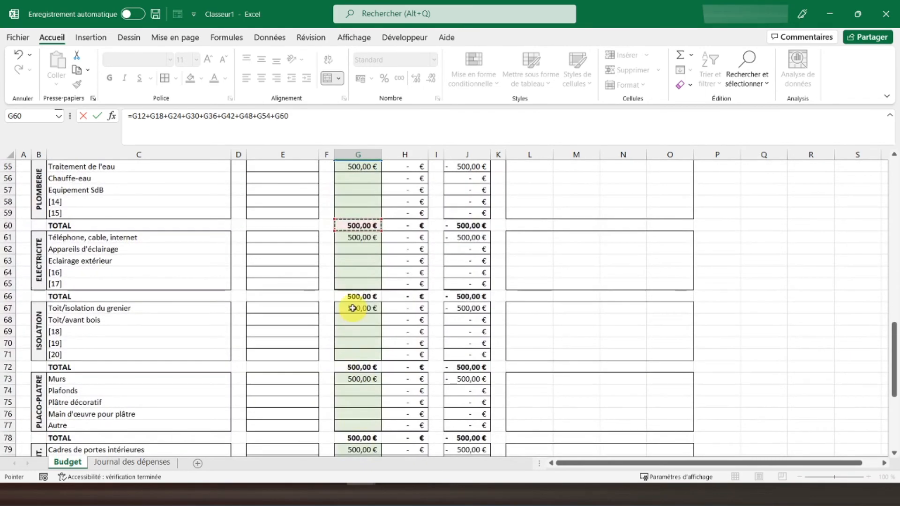
pyautogui.write('+')
pyautogui.write('+')
pyautogui.click(360, 436)
pyautogui.scroll(-7, 359, 432)
pyautogui.write('+')
pyautogui.click(352, 263)
pyautogui.write('+')
pyautogui.click(353, 334)
pyautogui.write('+')
pyautogui.click(353, 402)
pyautogui.press('Return')
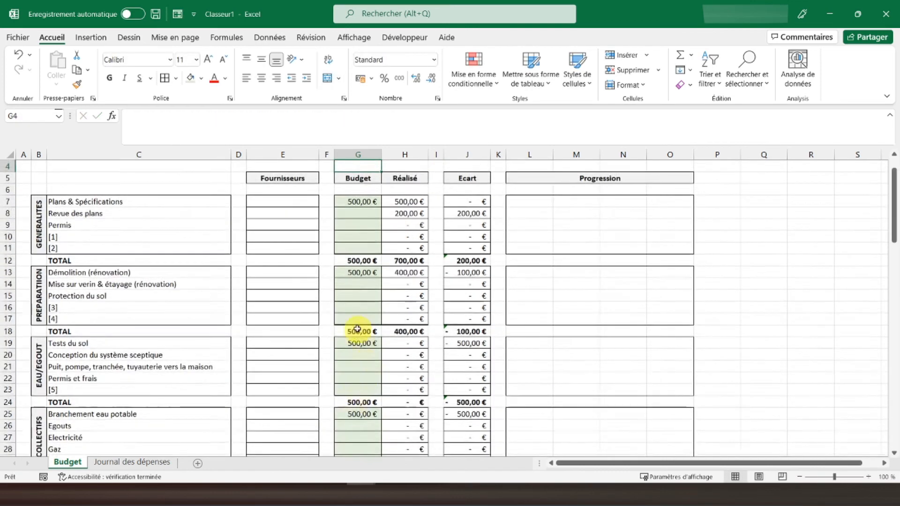
pyautogui.click(370, 190)
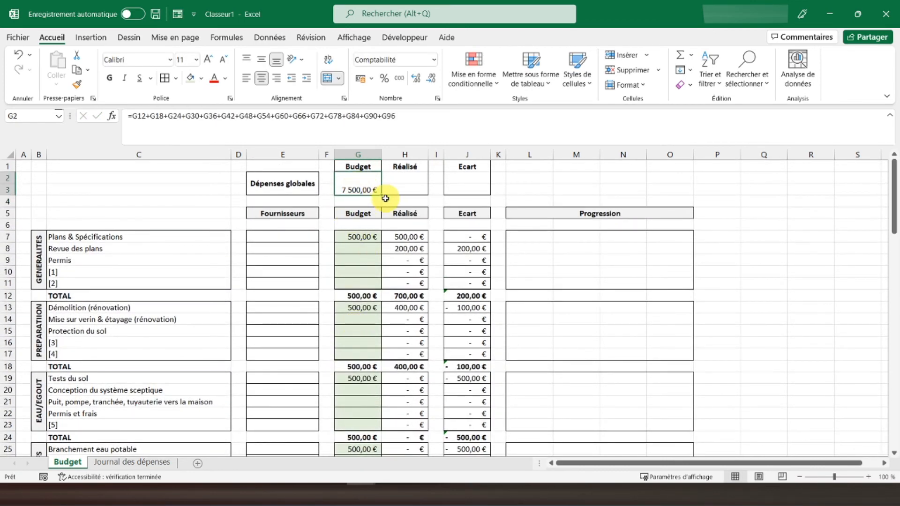
# Merge and centre H2:H3 under Réalisé, fill it with the G2 total formula, and check the formulas in H2 and H7.
pyautogui.moveTo(402, 179); pyautogui.dragTo(403, 190)
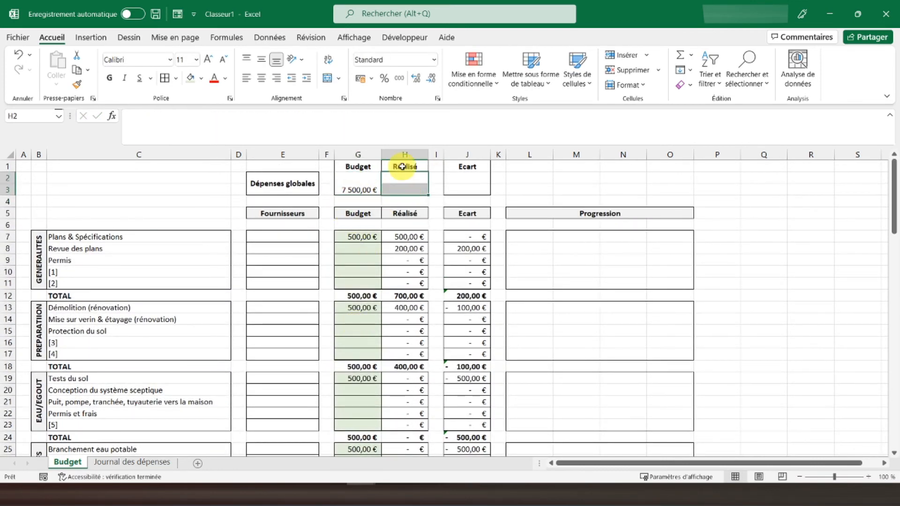
pyautogui.click(325, 82)
pyautogui.click(360, 187)
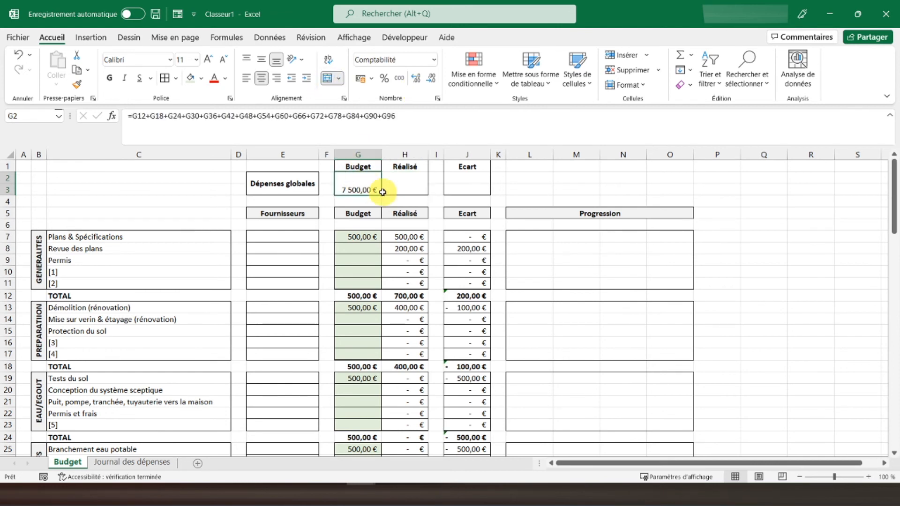
pyautogui.moveTo(380, 194); pyautogui.dragTo(411, 184)
pyautogui.click(409, 184)
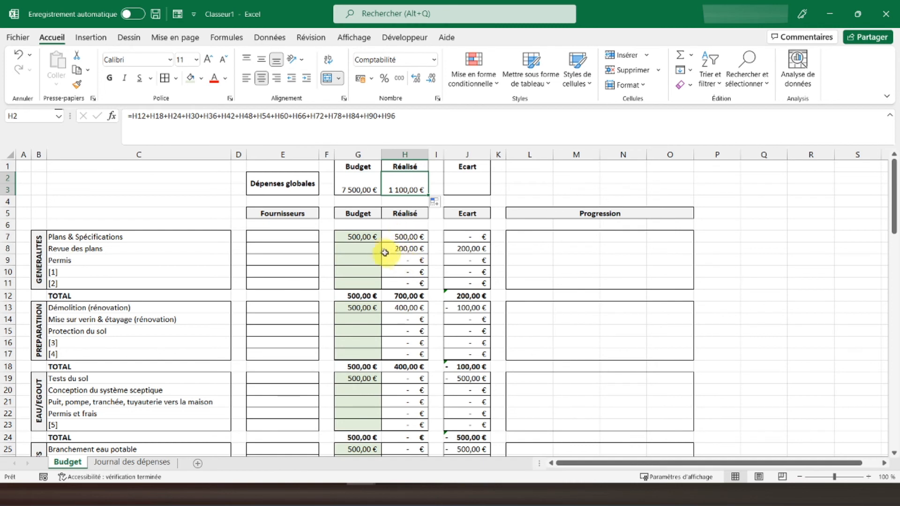
pyautogui.click(393, 237)
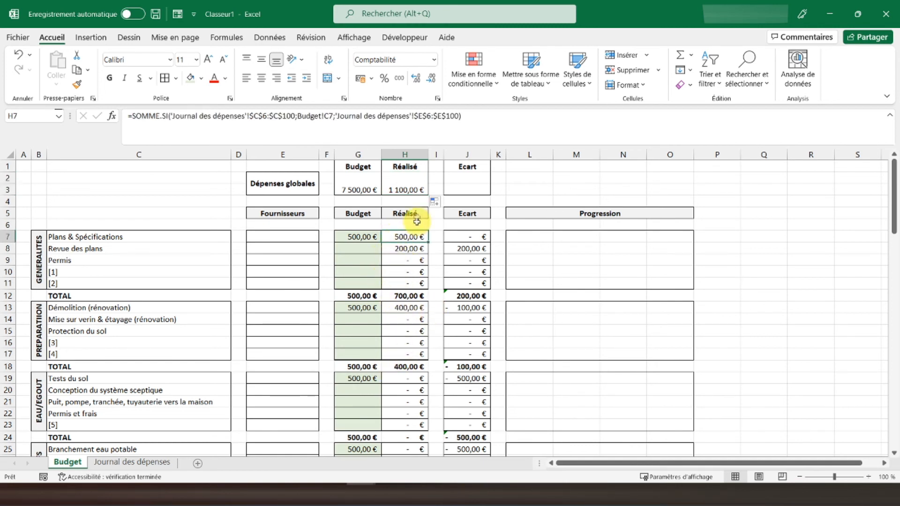
# Centre the overall Budget and Réalisé totals in G2:H3 vertically.
pyautogui.moveTo(369, 188); pyautogui.dragTo(387, 186)
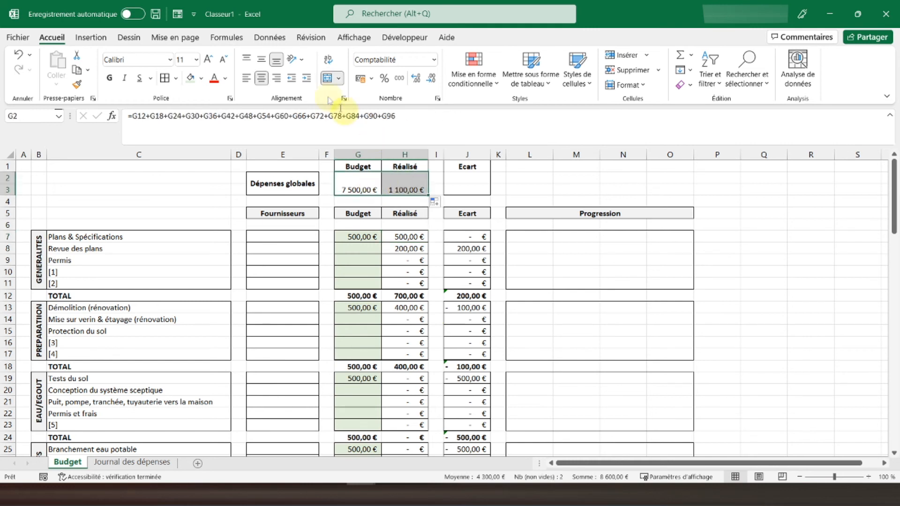
pyautogui.click(261, 60)
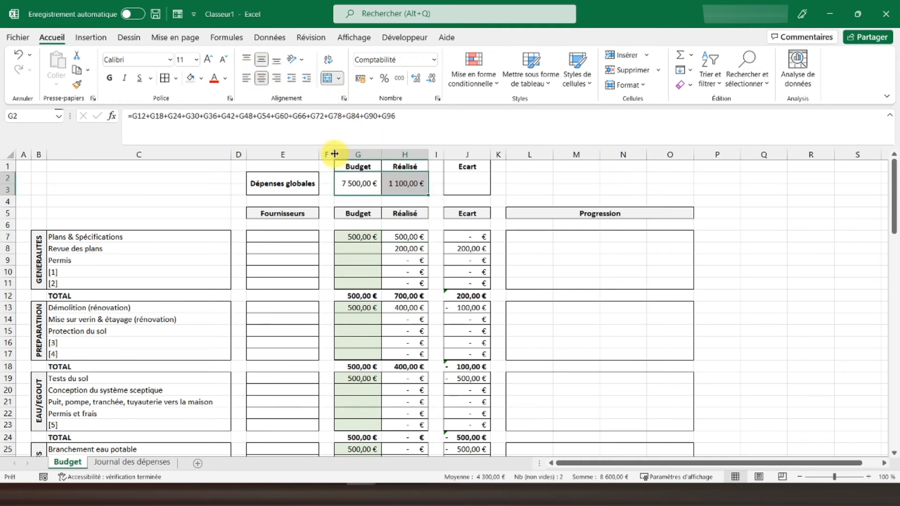
# Make the overall Budget and Réalisé totals in G2:H3 bold, and merge and centre J2:J3 under Ecart.
pyautogui.click(108, 79)
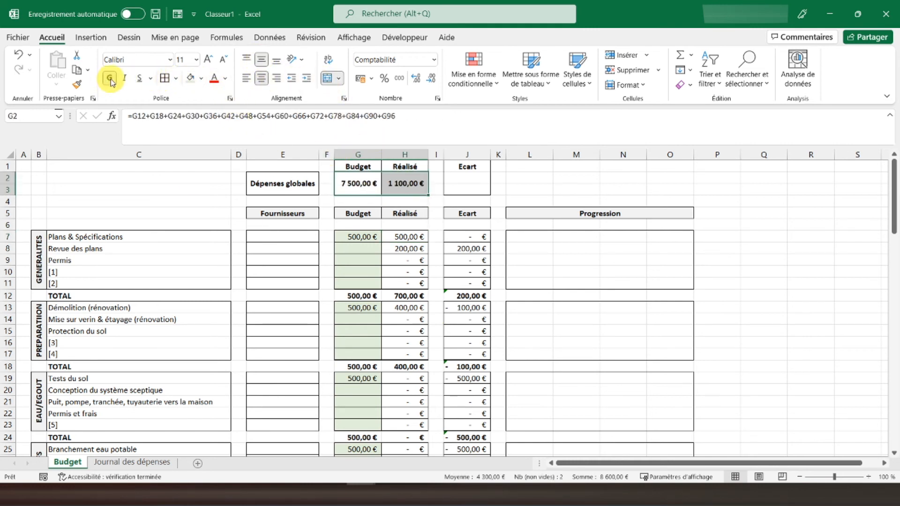
pyautogui.moveTo(458, 176); pyautogui.dragTo(459, 187)
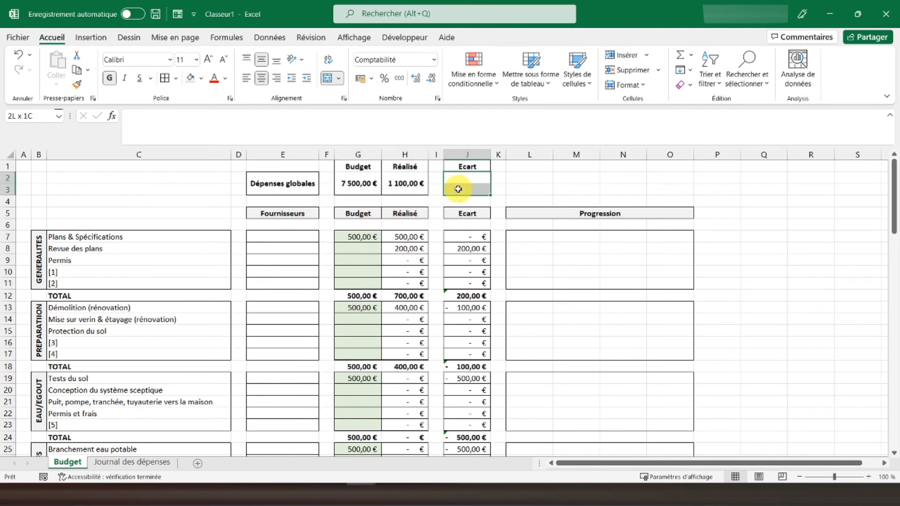
pyautogui.click(327, 78)
# Enter the overall variance formula =H2-G2 in the merged J2 cell, and make it bold and vertically centred.
pyautogui.click(462, 236)
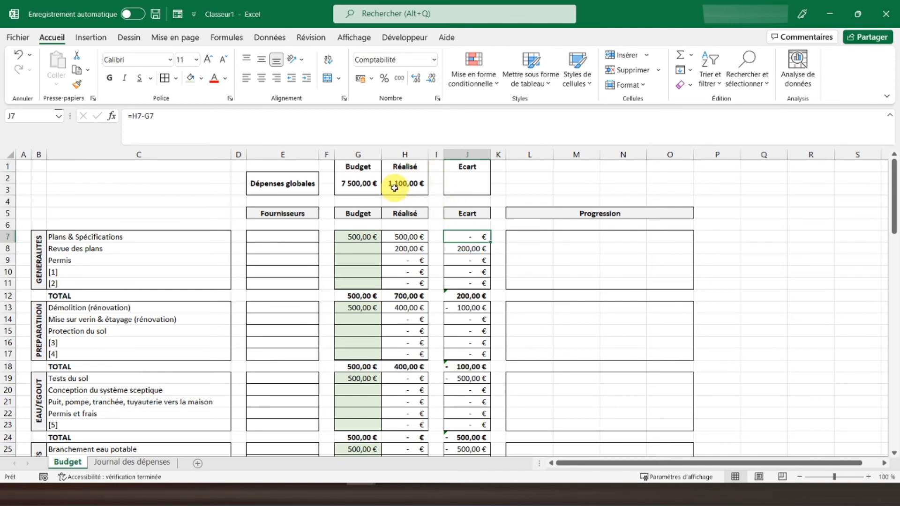
pyautogui.click(461, 183)
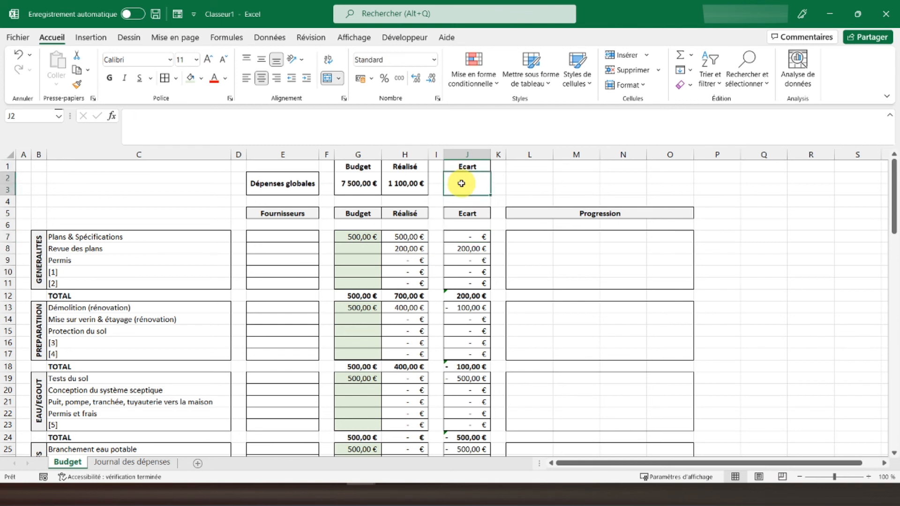
pyautogui.write('=')
pyautogui.click(406, 187)
pyautogui.write('-')
pyautogui.click(366, 183)
pyautogui.press('Return')
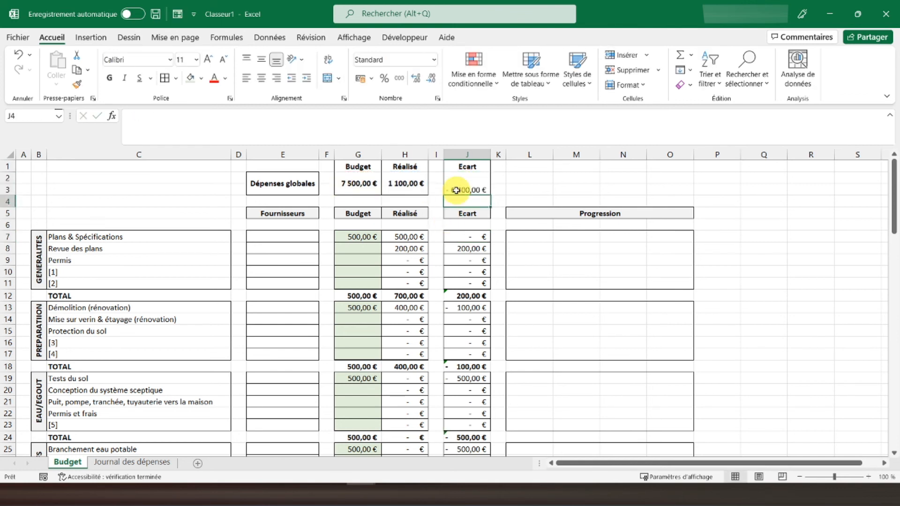
pyautogui.click(456, 190)
pyautogui.click(262, 59)
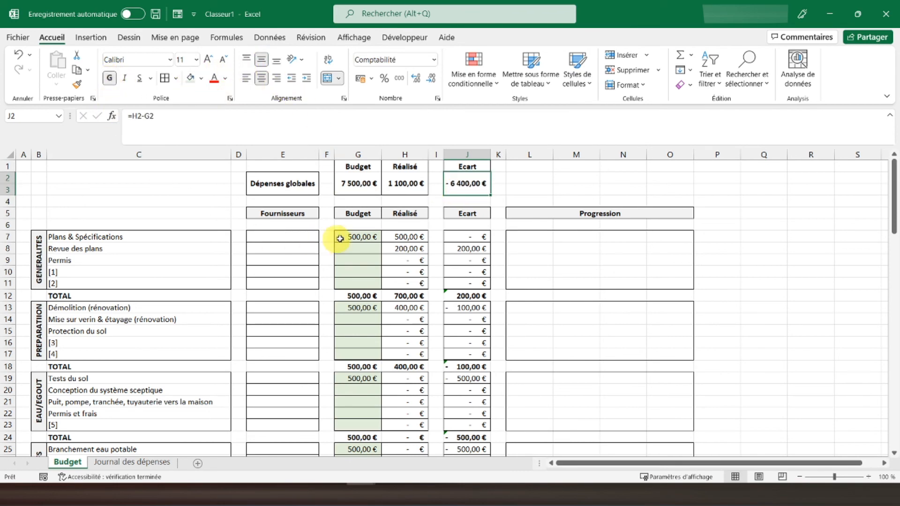
pyautogui.click(311, 215)
pyautogui.scroll(-5, 346, 292)
pyautogui.scroll(-19, 347, 291)
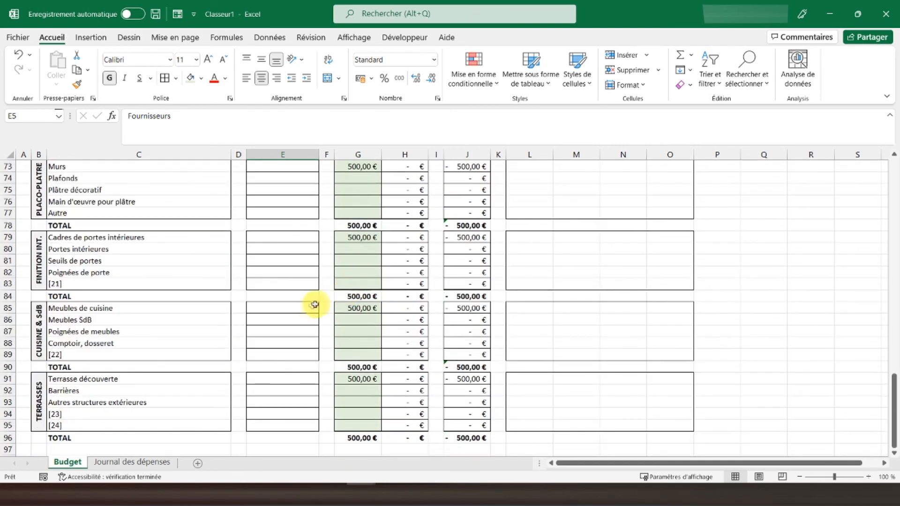
pyautogui.scroll(20, 313, 339)
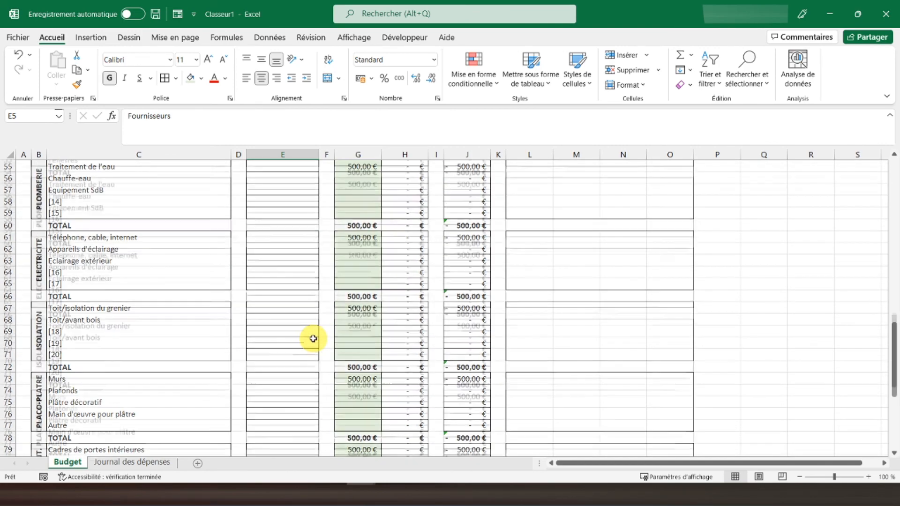
pyautogui.scroll(3, 313, 338)
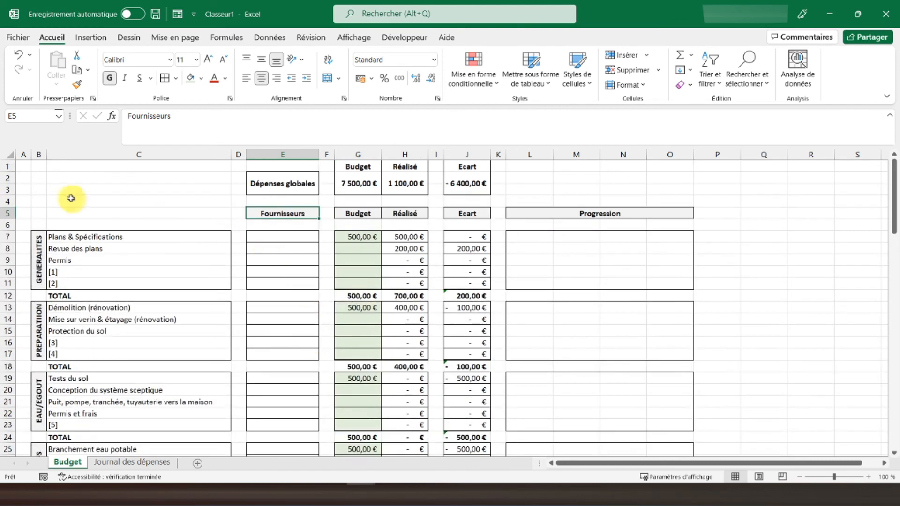
pyautogui.click(22, 167)
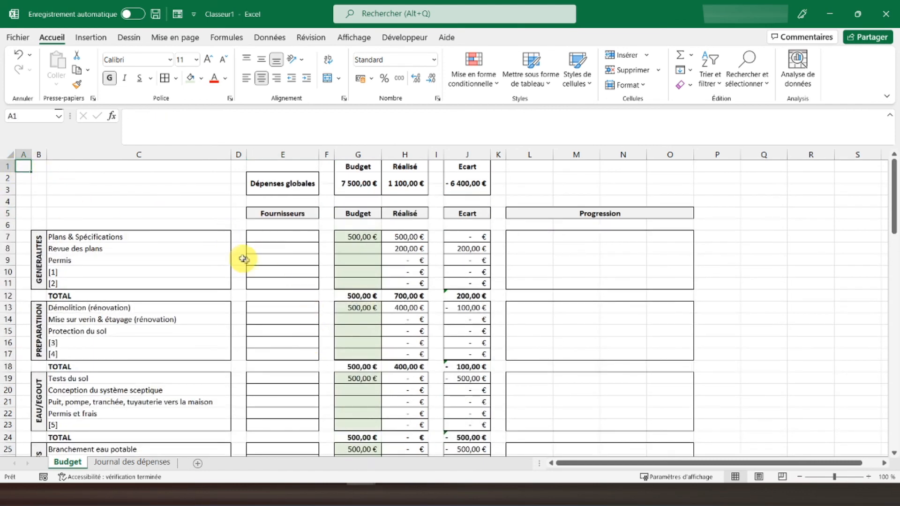
# Hide the gridlines on the Journal des dépenses sheet.
pyautogui.click(141, 461)
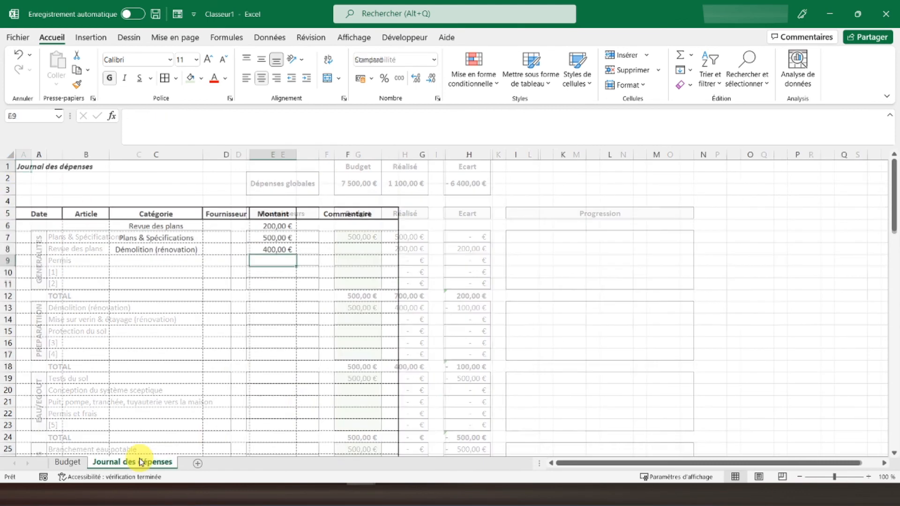
pyautogui.click(28, 167)
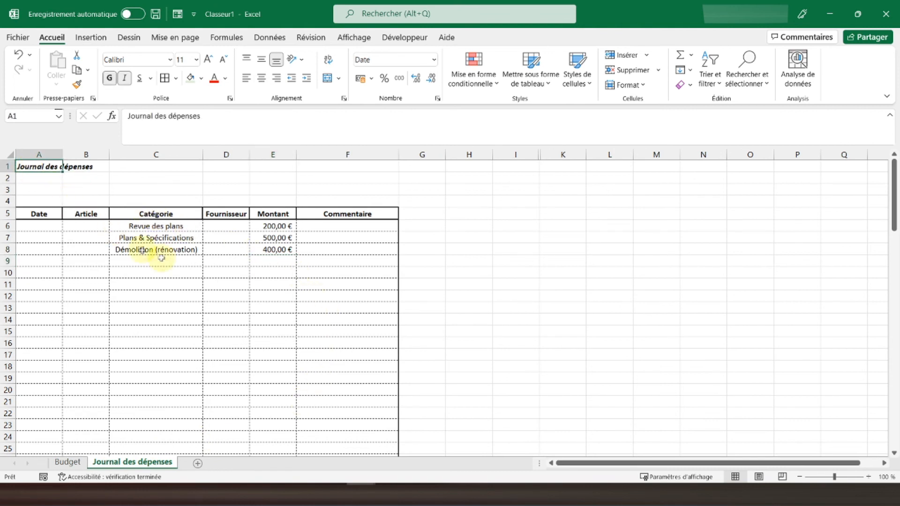
pyautogui.click(345, 41)
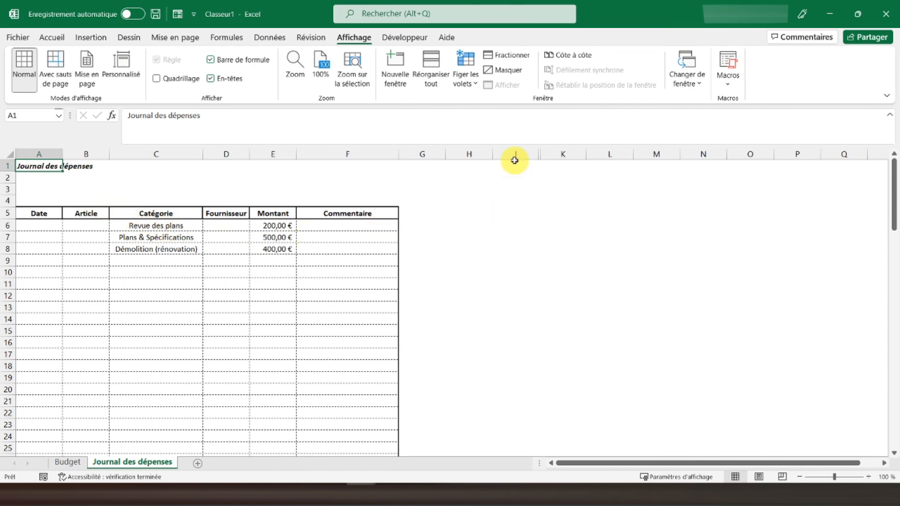
# Hide the gridlines on the Budget sheet as well.
pyautogui.click(68, 461)
pyautogui.scroll(-4, 291, 302)
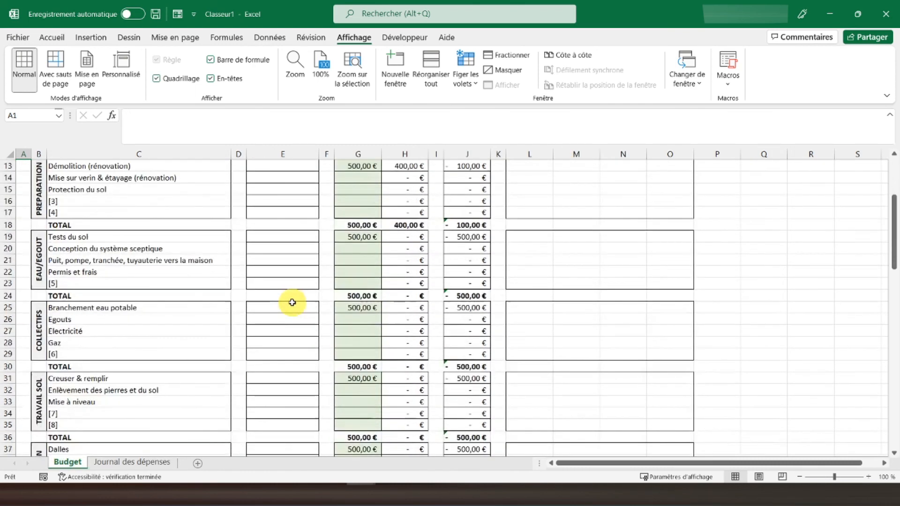
pyautogui.scroll(-16, 340, 324)
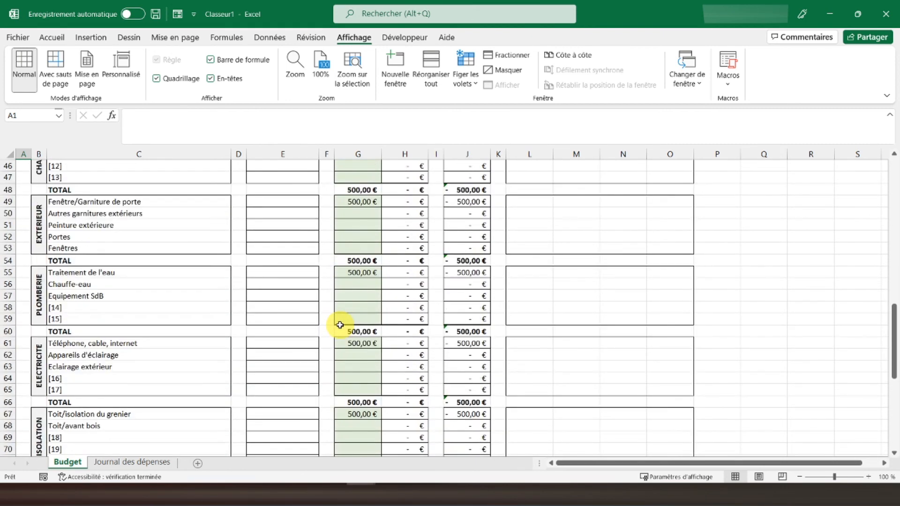
pyautogui.scroll(20, 340, 324)
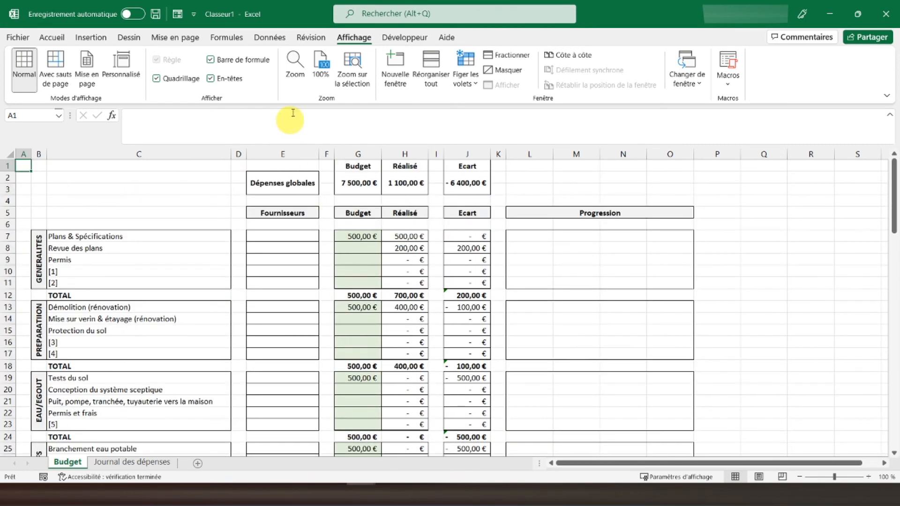
pyautogui.click(155, 80)
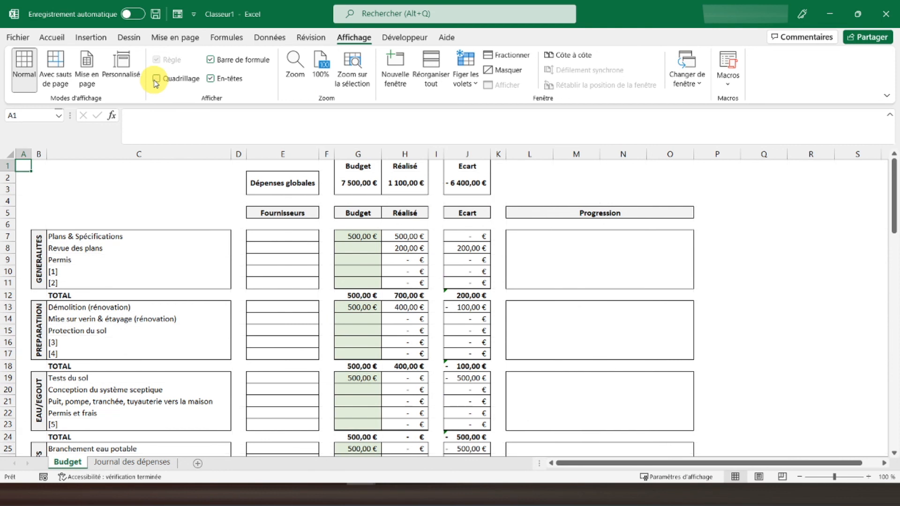